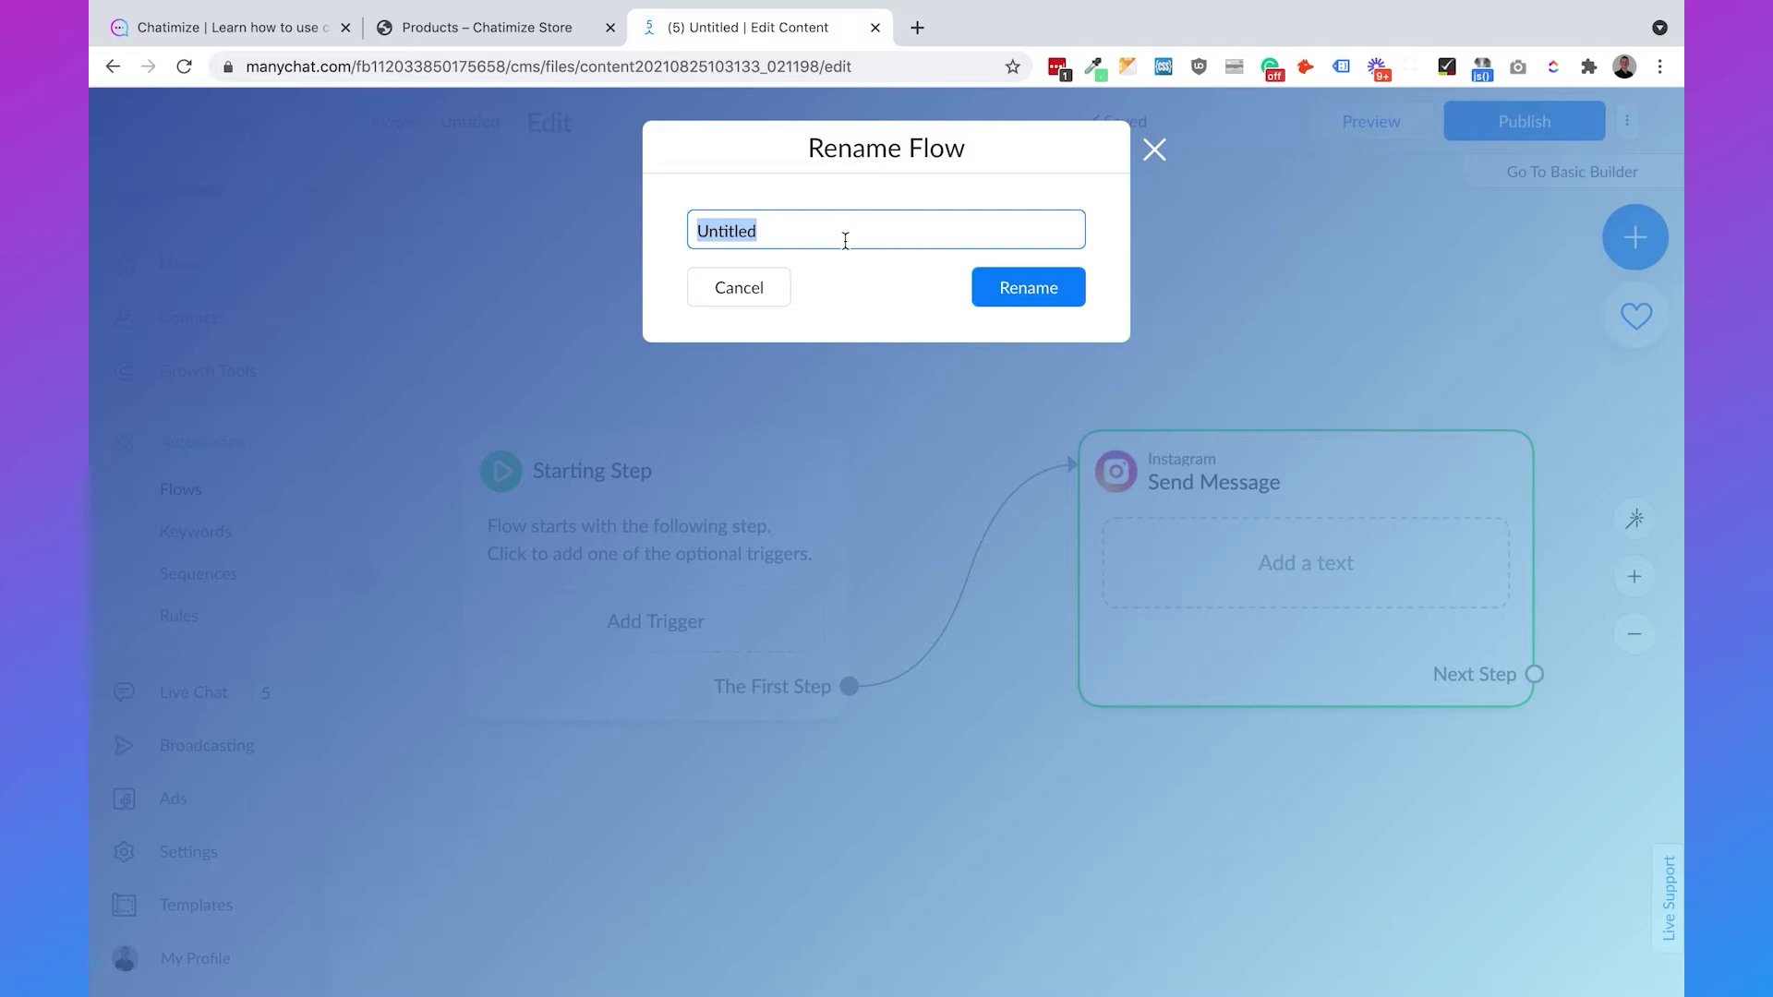
# - Enter 'Order Confirmation' as the new flow name and confirm the rename
pyautogui.write('r Confirmation')
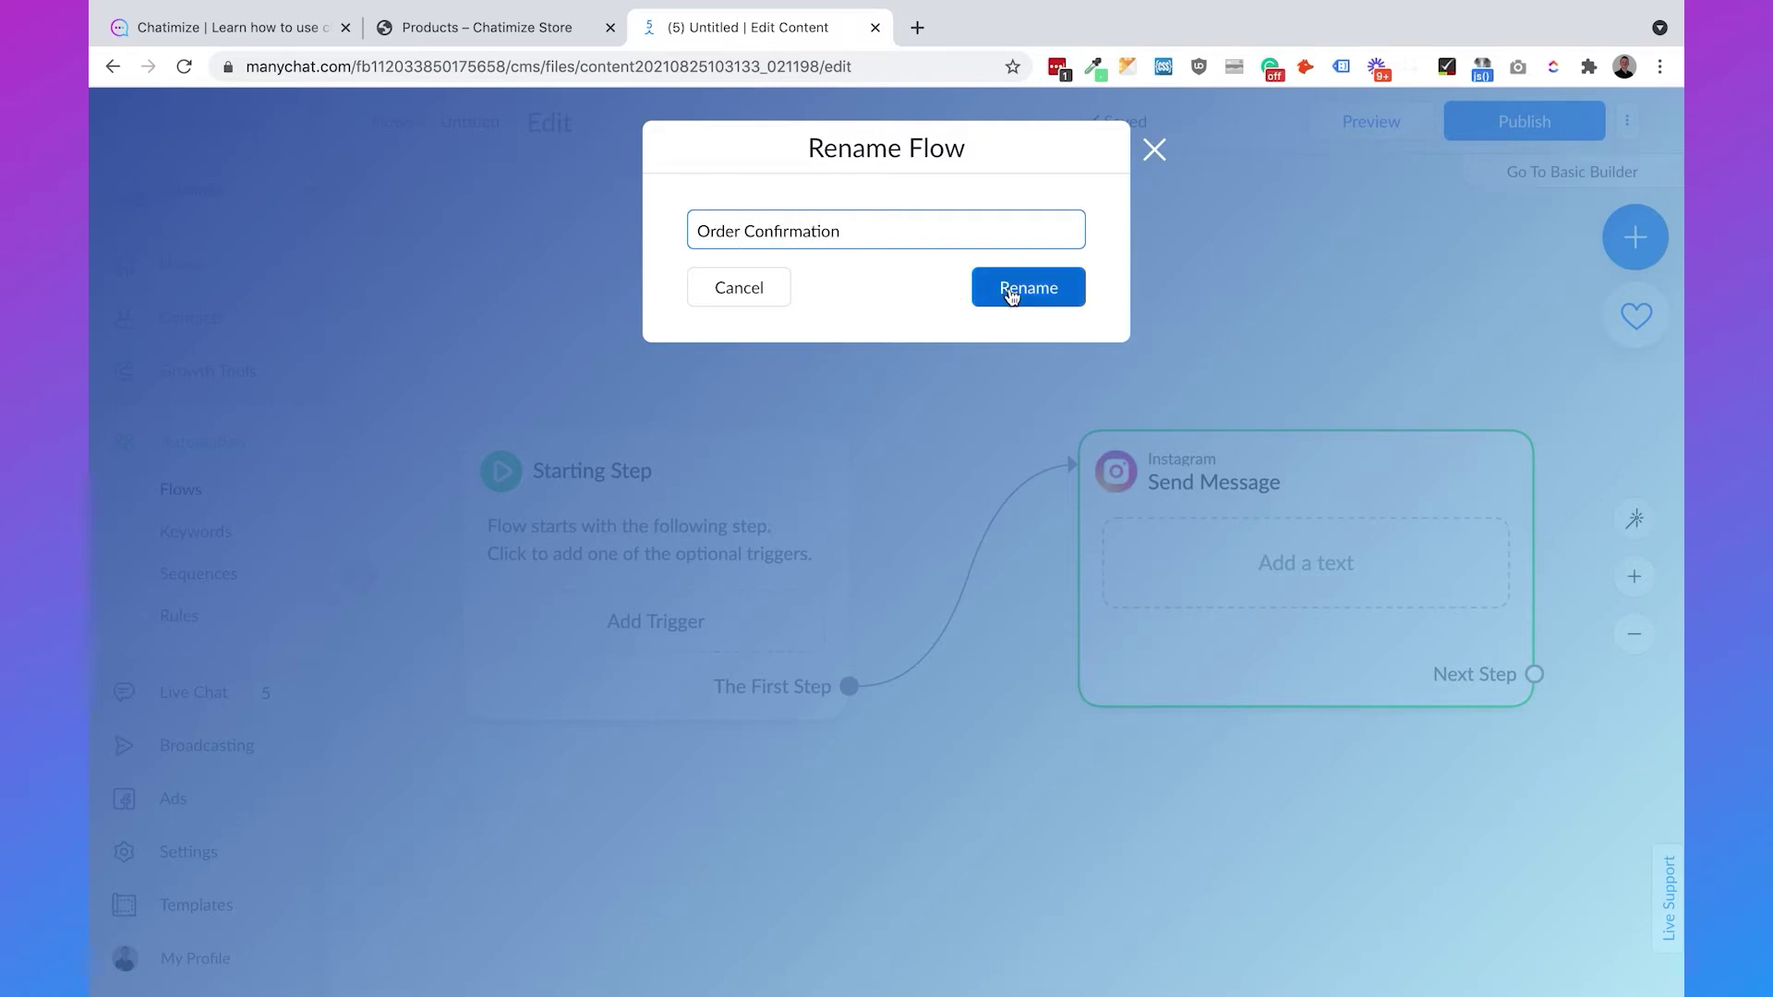
pyautogui.click(1013, 289)
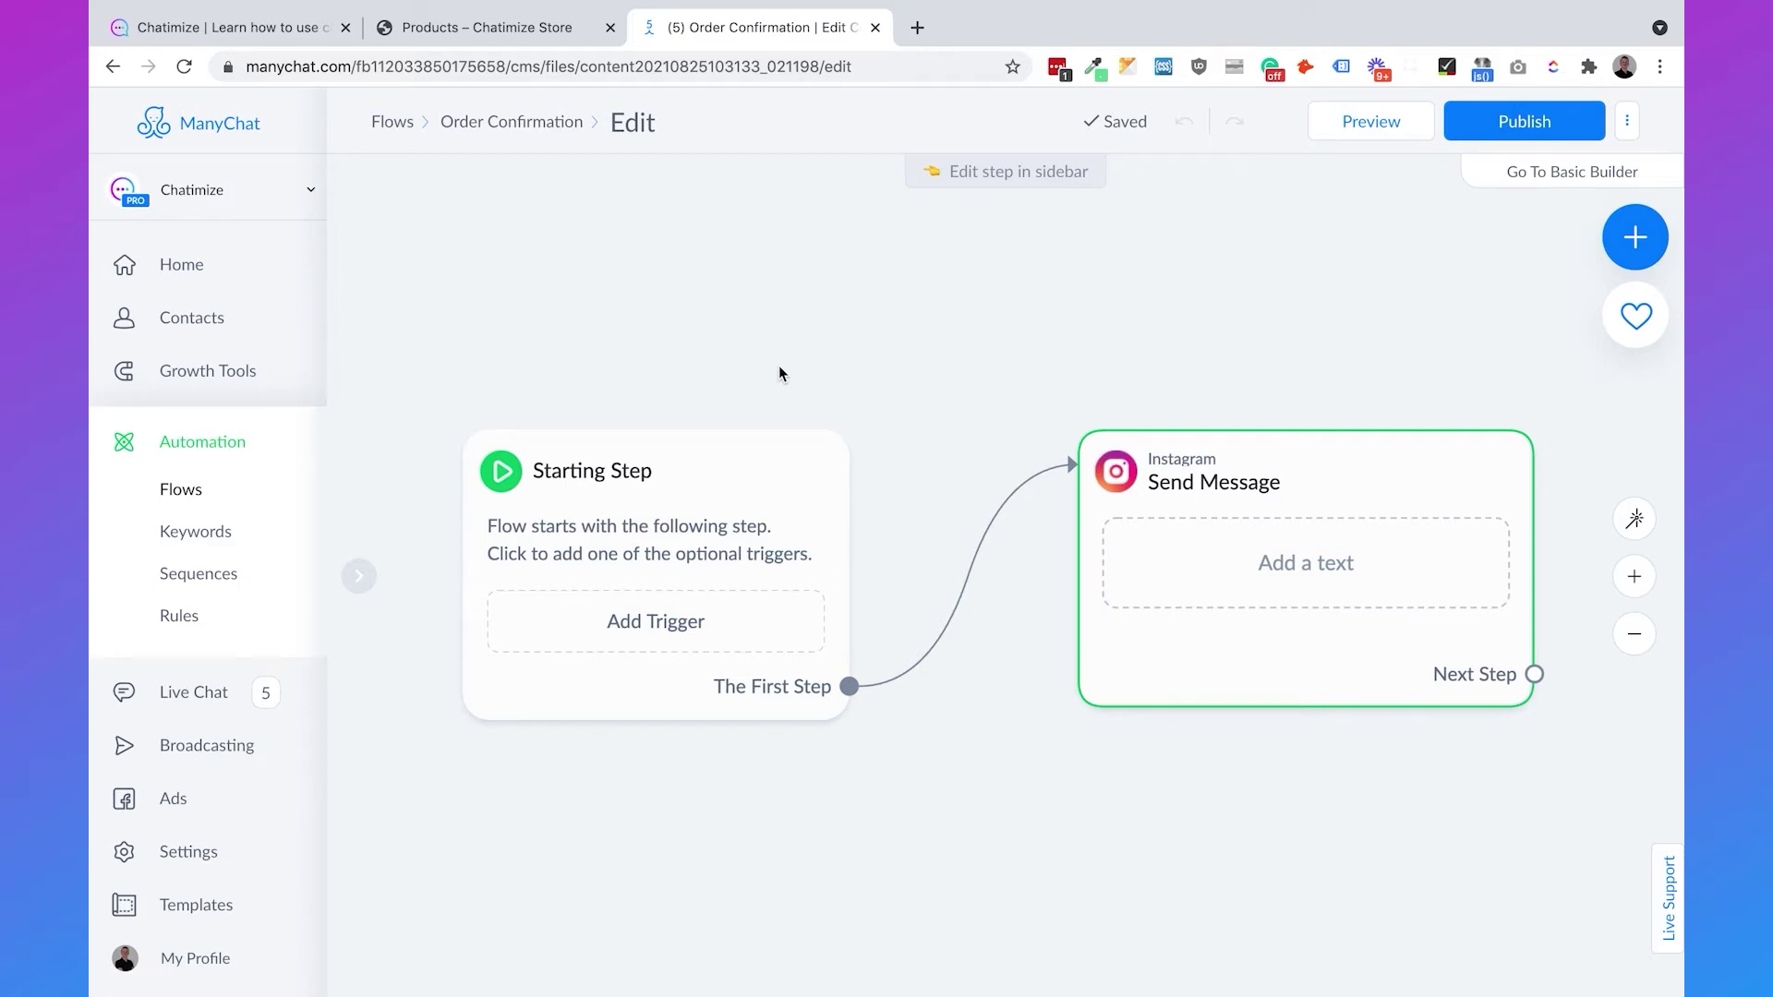
# - Add a Shopify Placed Order trigger to the starting step and switch it on
pyautogui.click(733, 637)
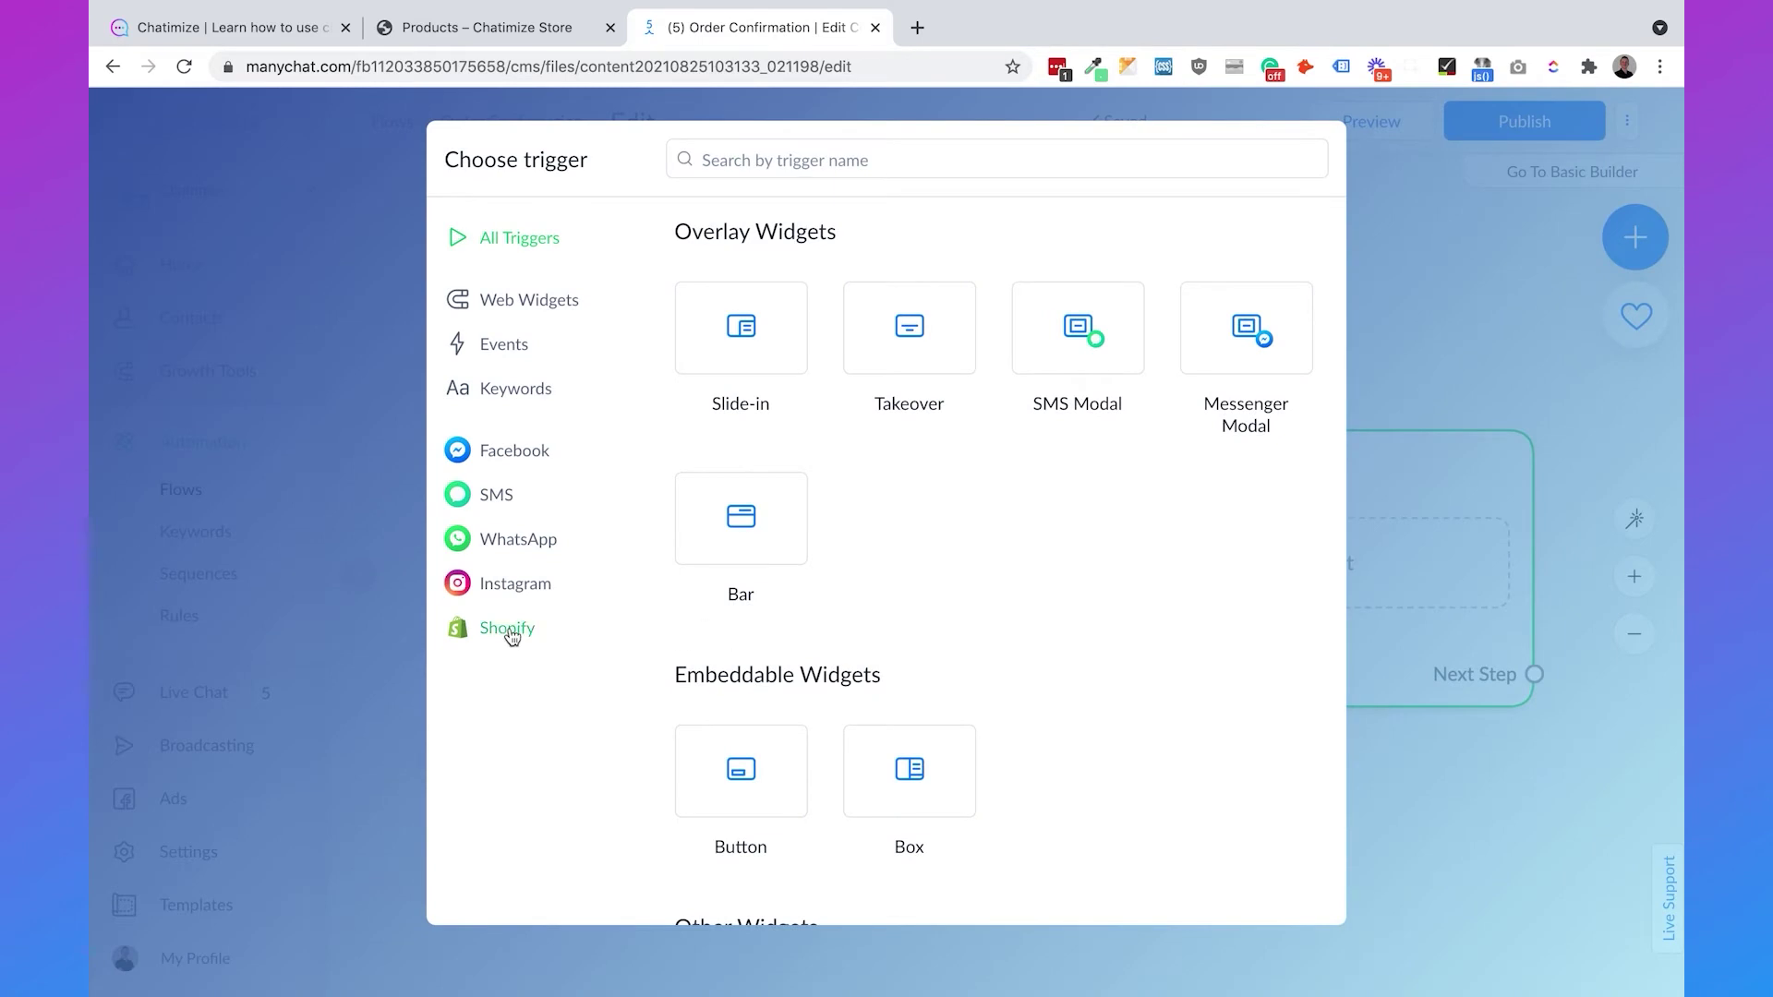
pyautogui.click(510, 632)
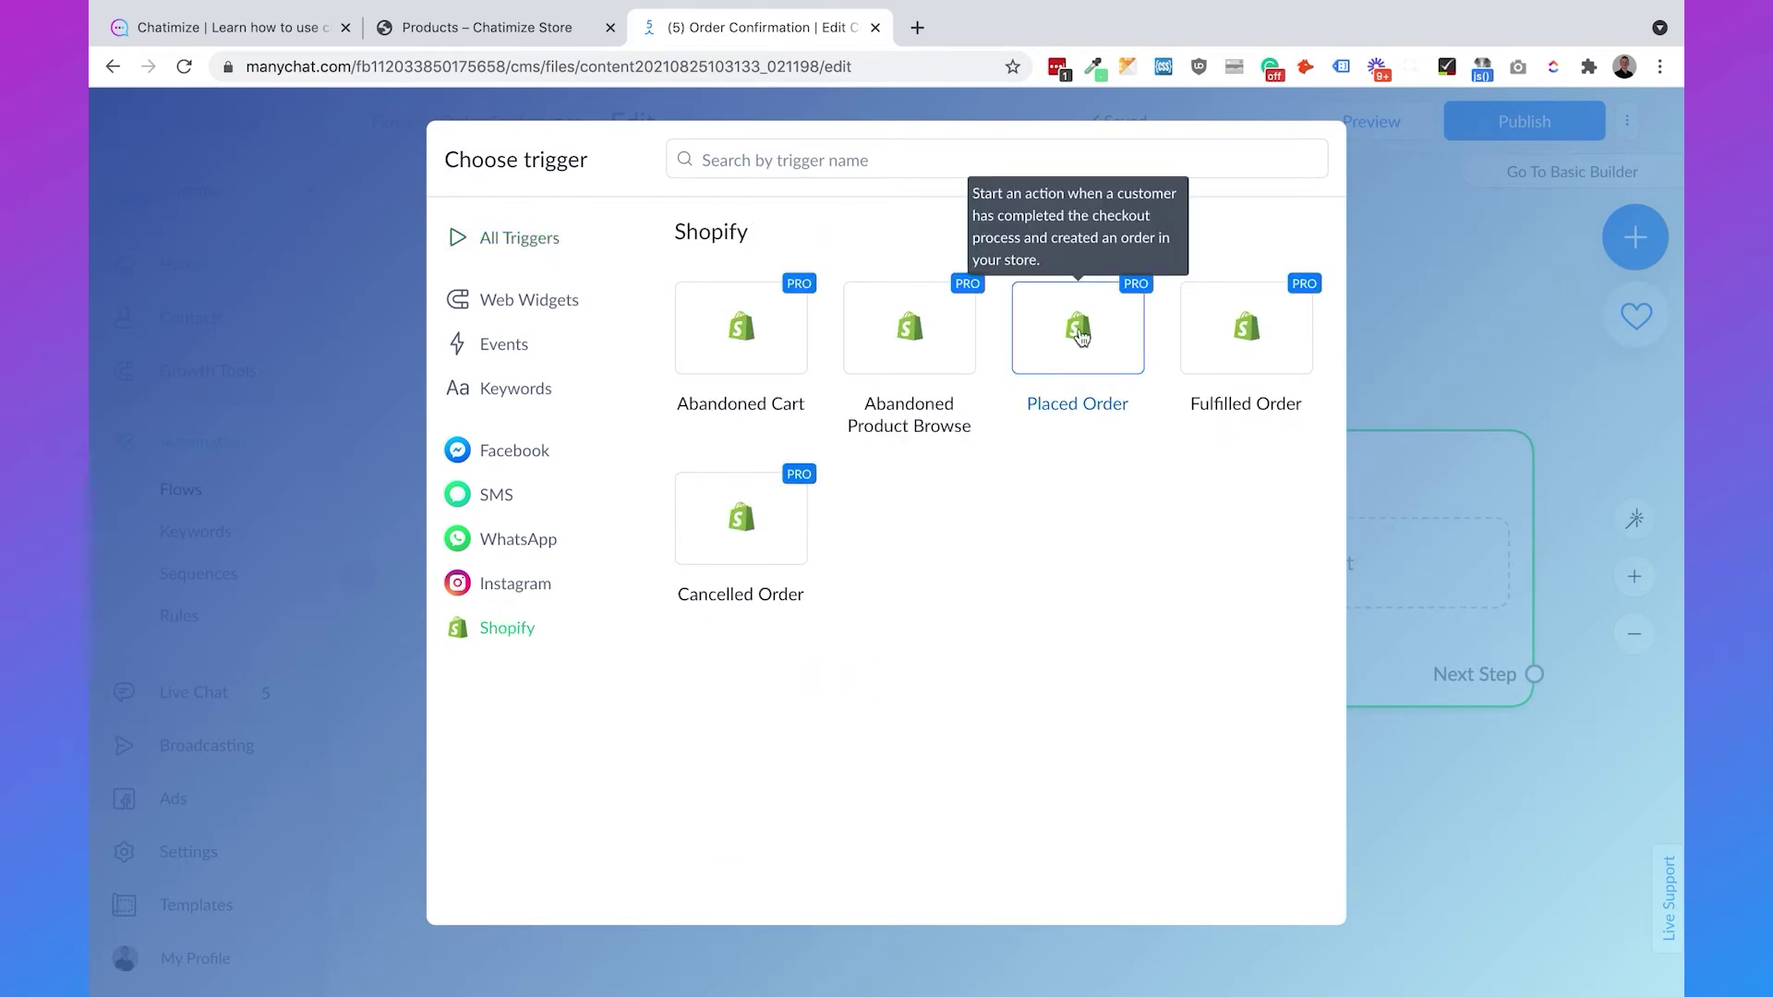
pyautogui.click(1080, 332)
pyautogui.click(1080, 332)
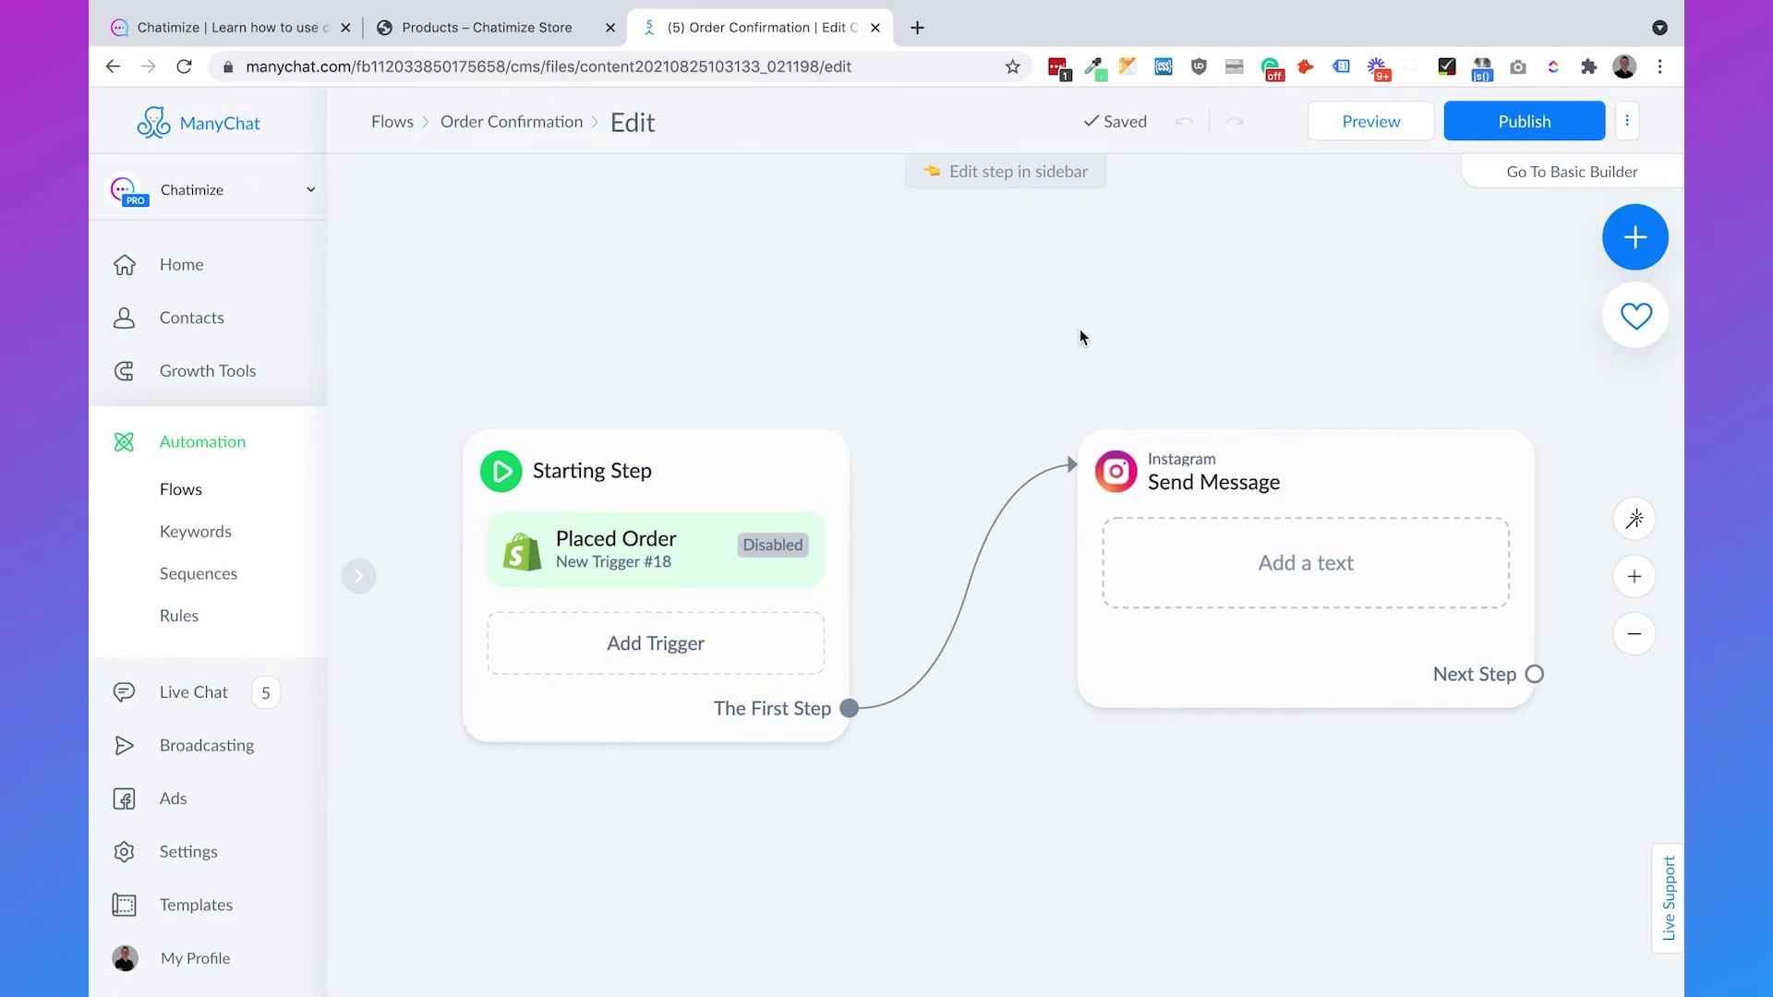
pyautogui.click(609, 565)
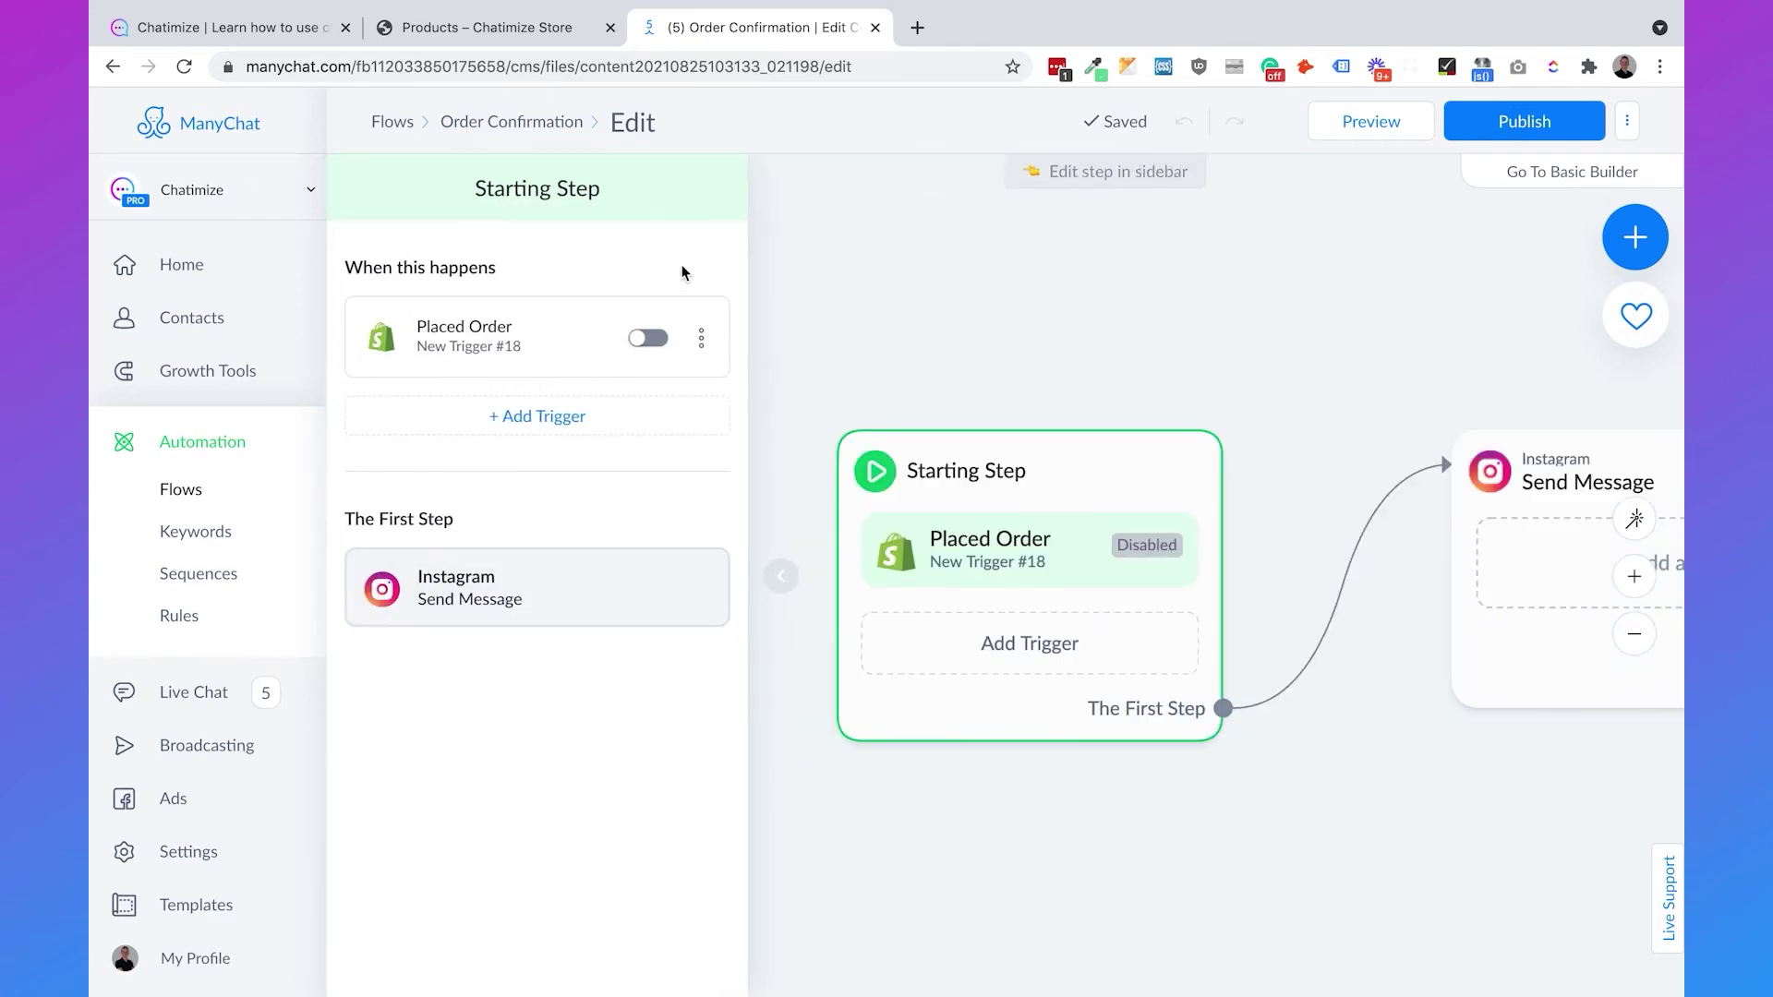
pyautogui.click(647, 338)
pyautogui.click(1137, 329)
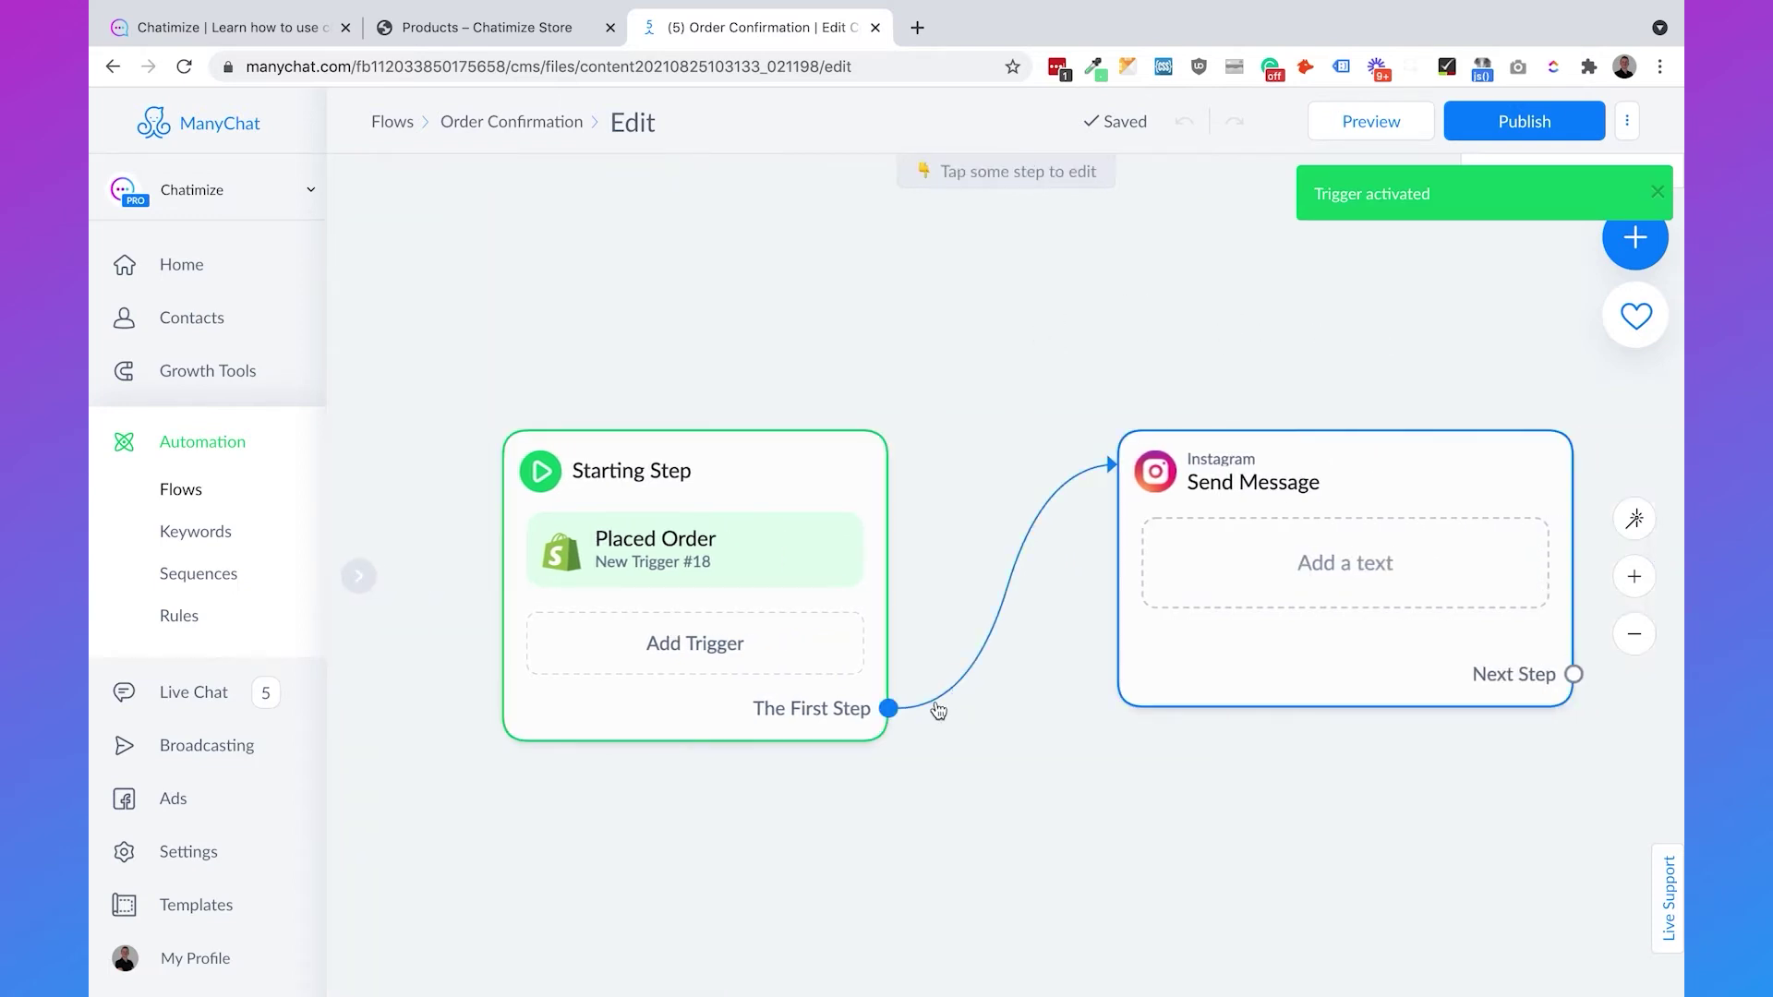
# - Insert a Condition after the trigger requiring Messaging window segment is Recent interaction (< 24 hrs)
pyautogui.moveTo(888, 708); pyautogui.dragTo(1006, 461)
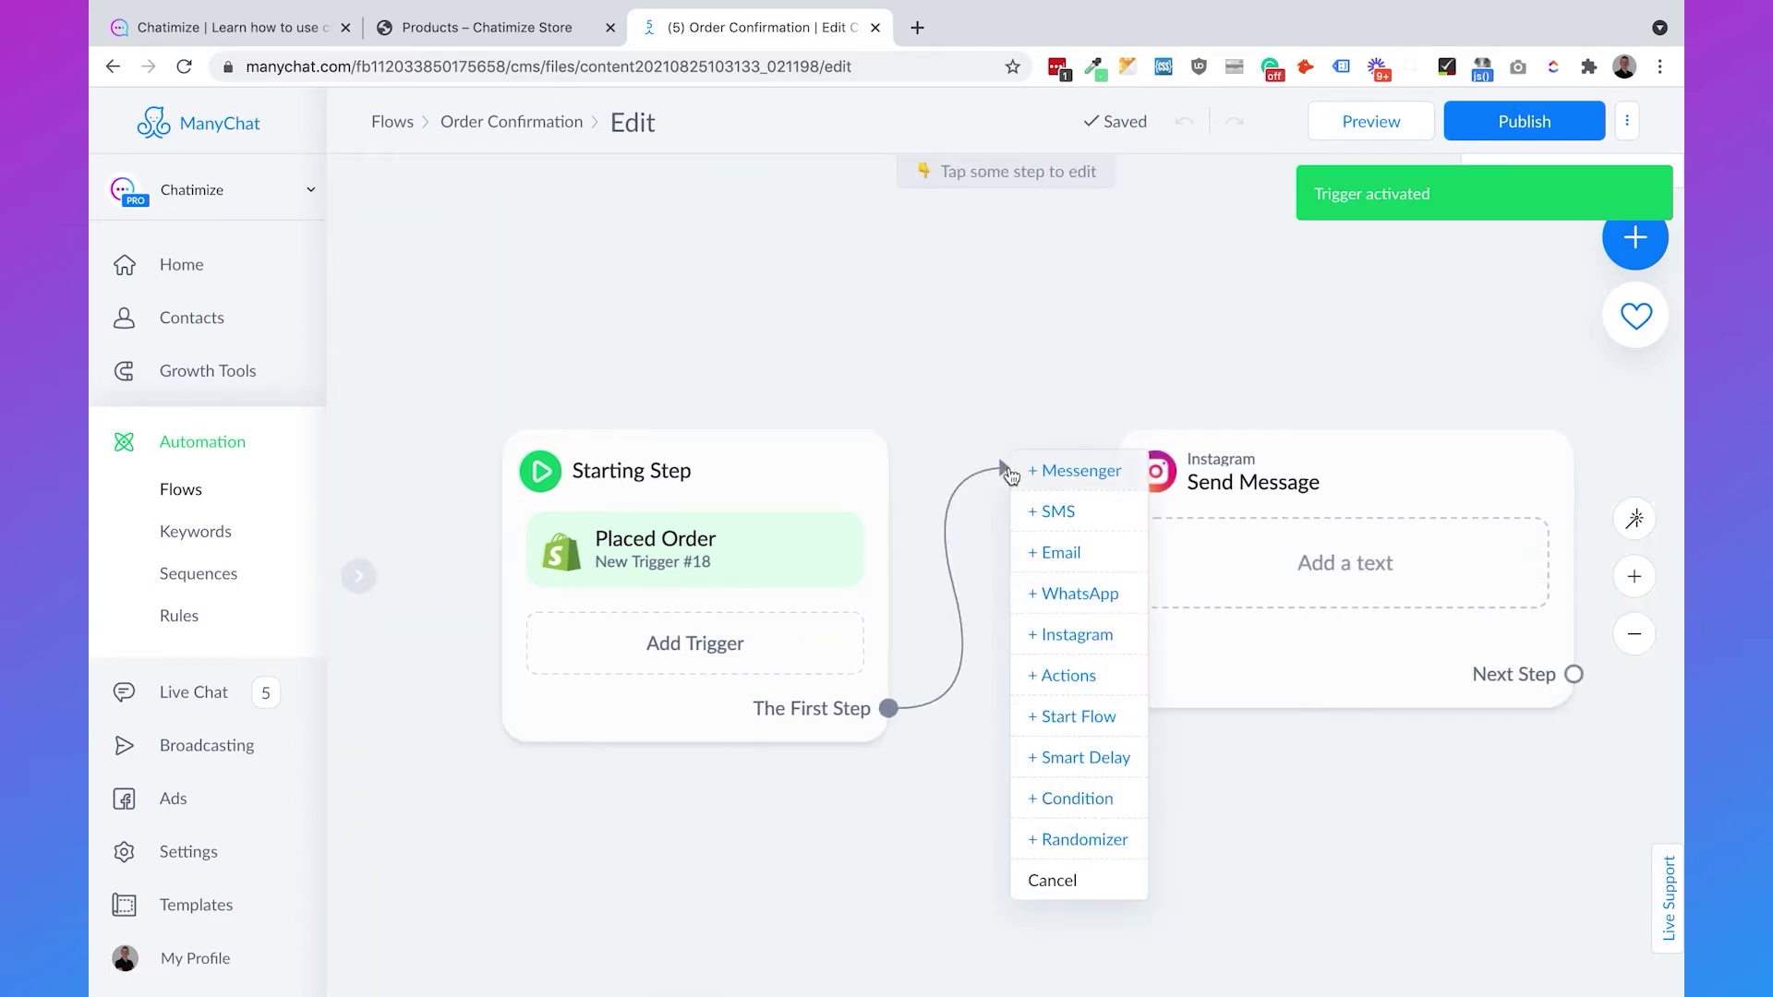
pyautogui.click(1076, 800)
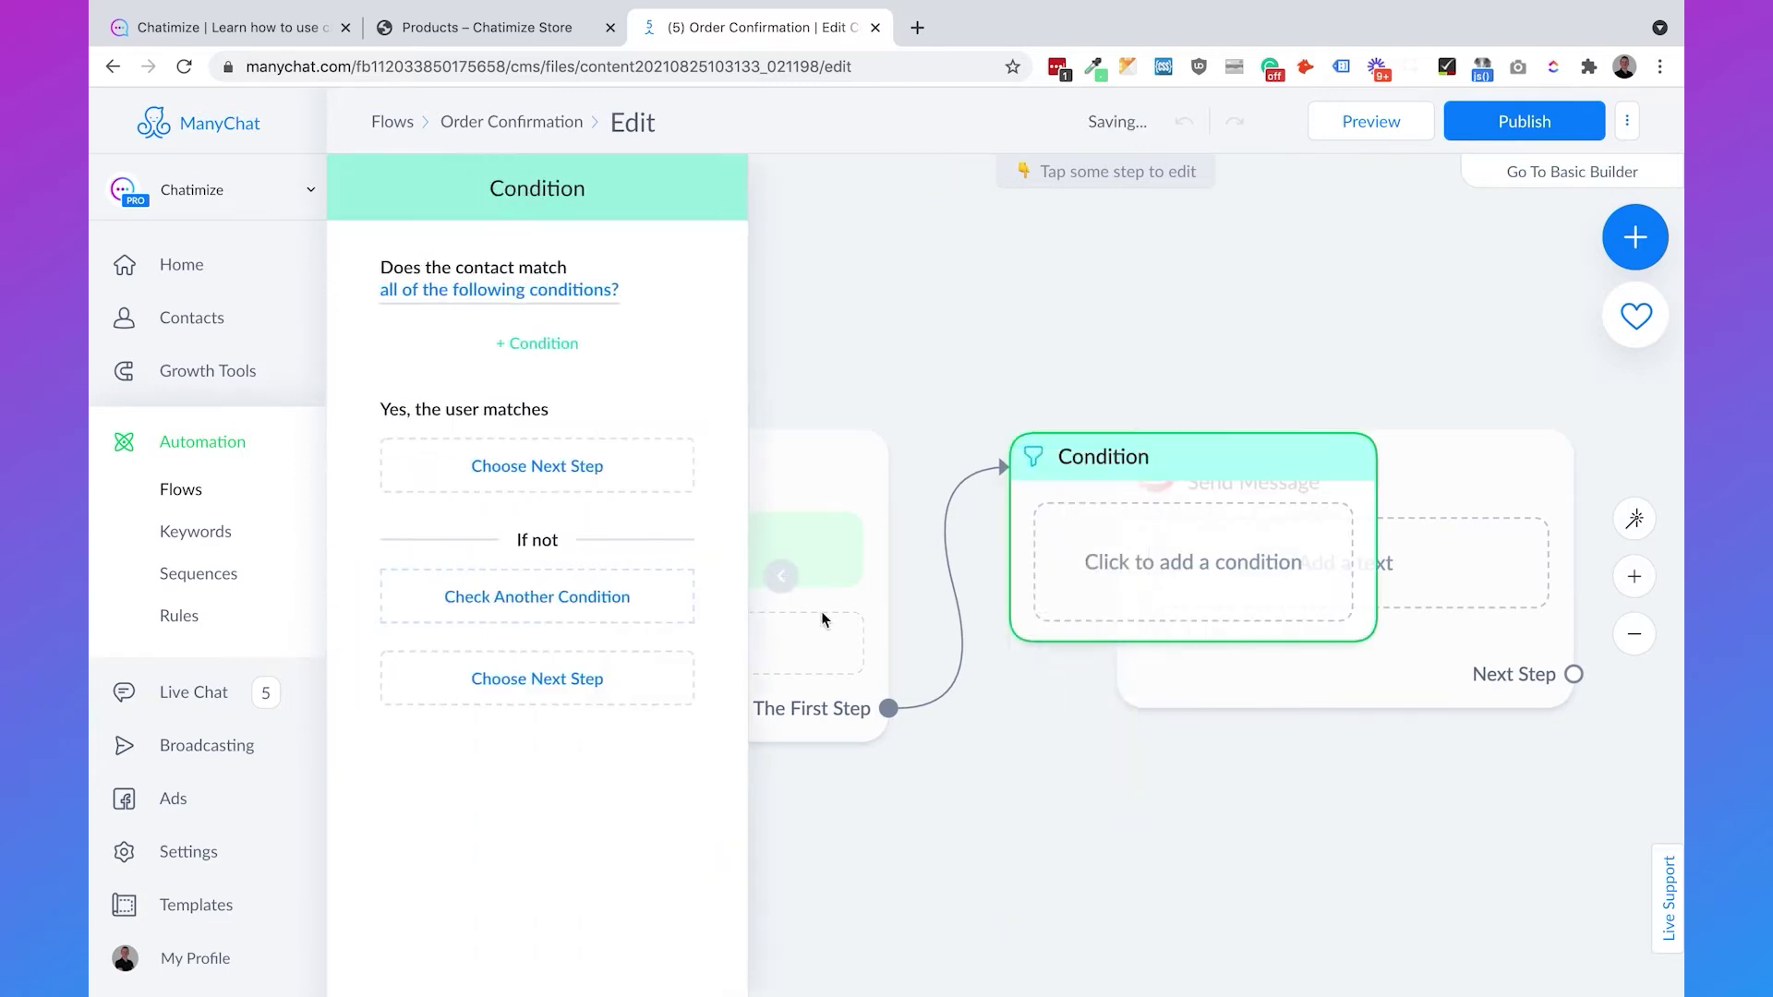
pyautogui.click(532, 345)
pyautogui.write('messagi')
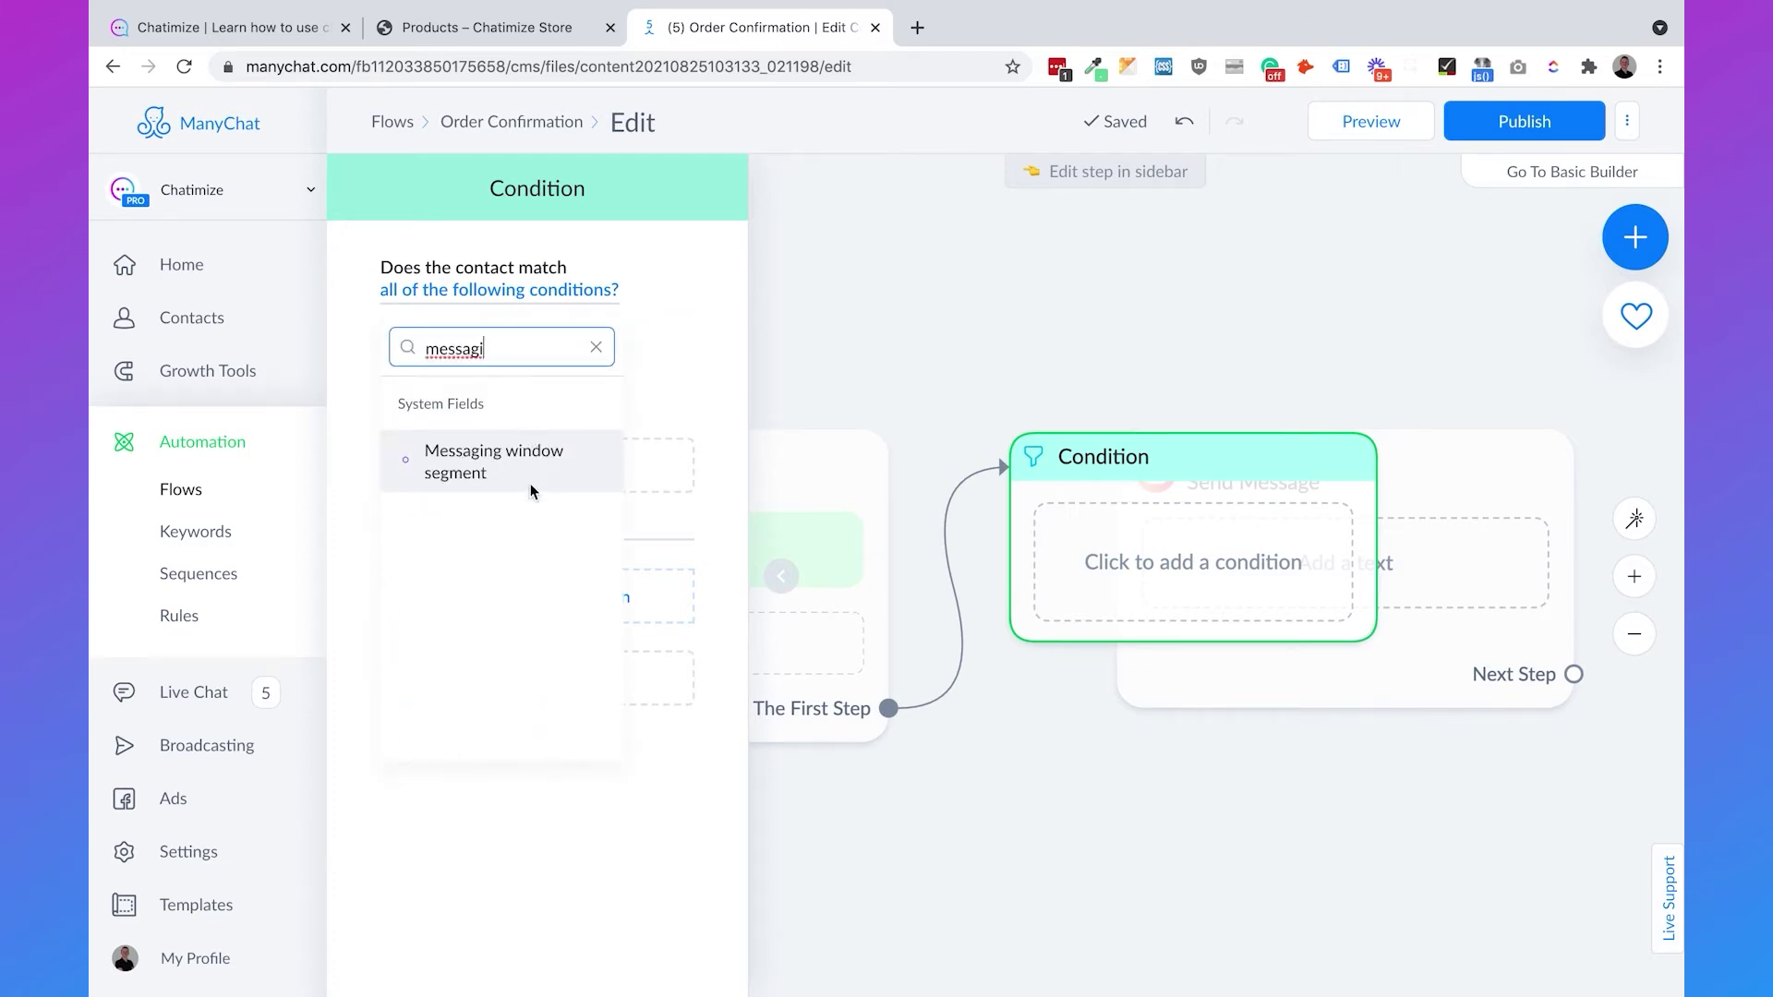
pyautogui.click(530, 484)
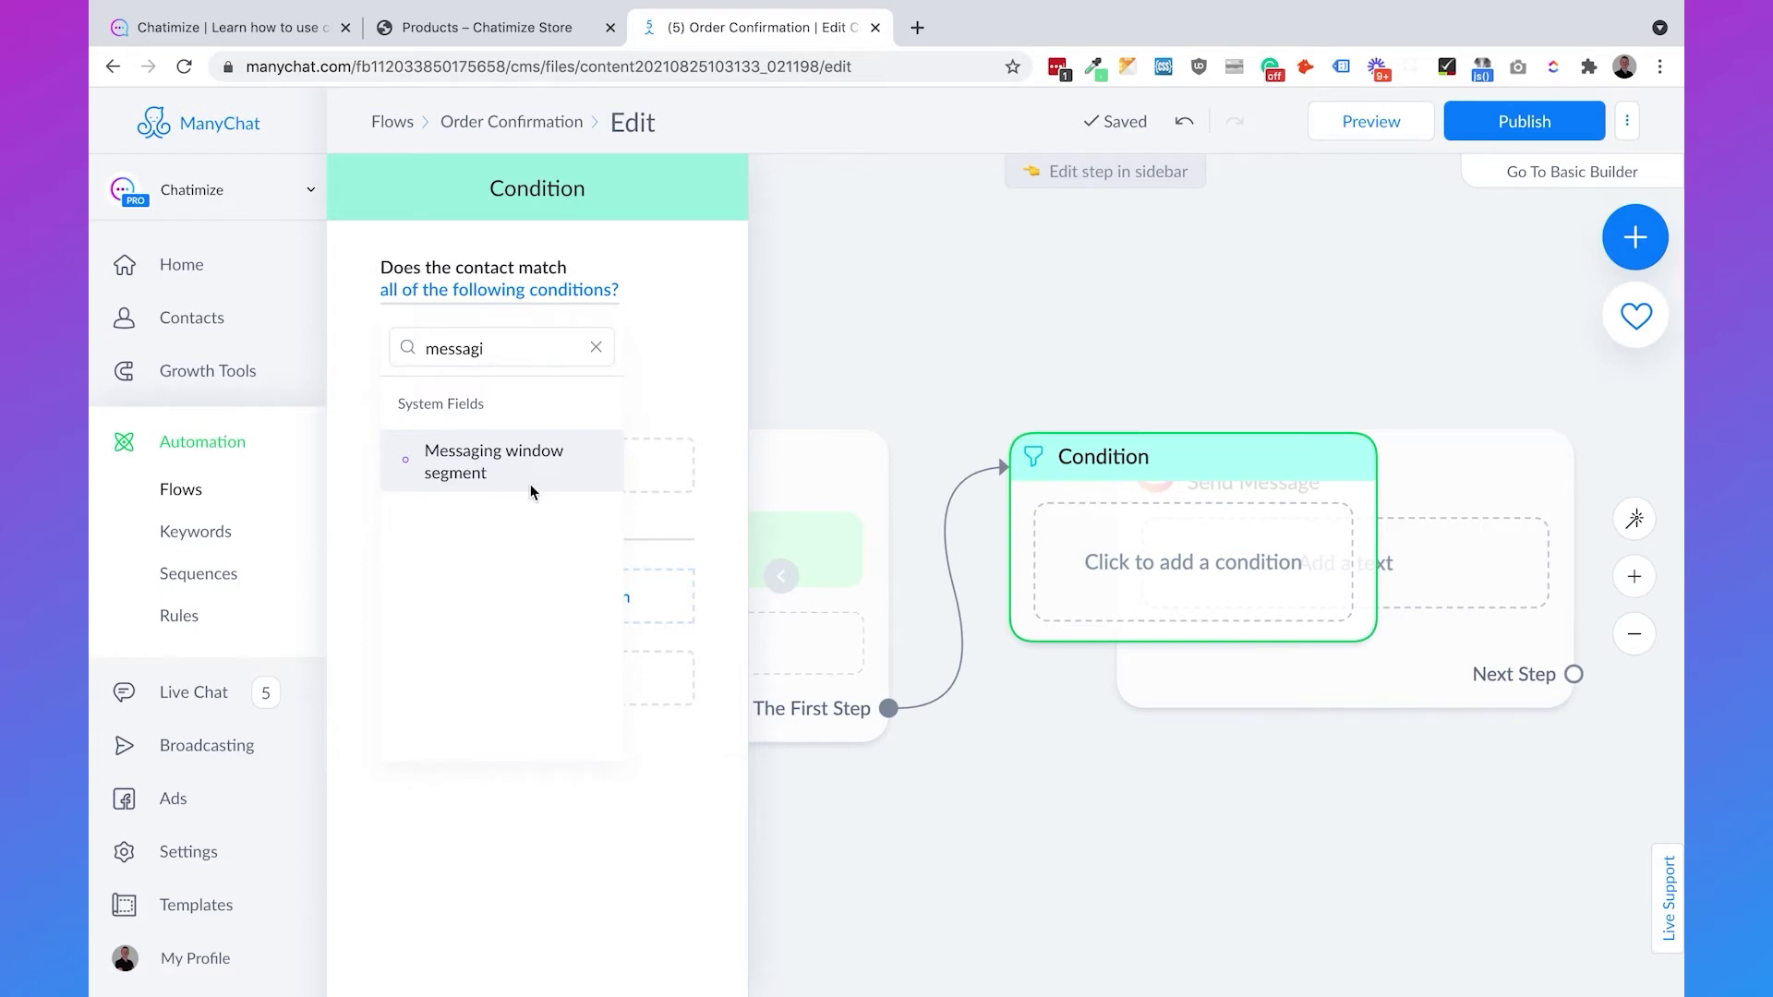
pyautogui.click(861, 347)
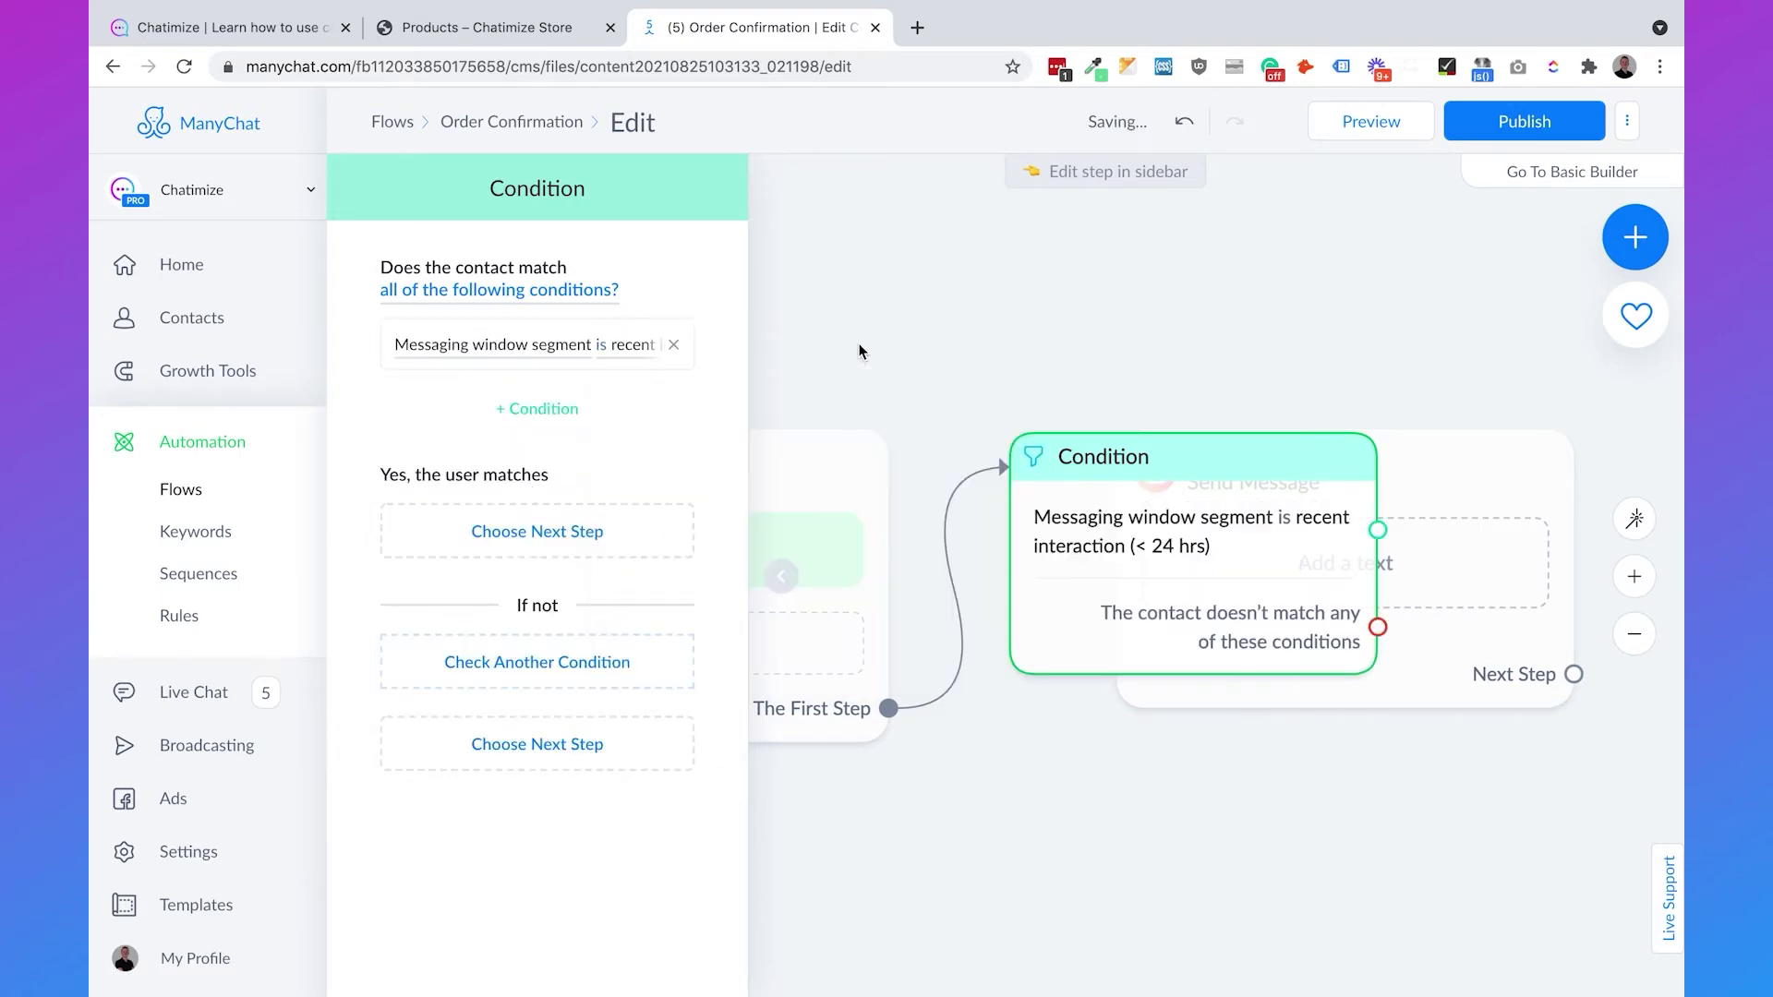
pyautogui.click(1139, 341)
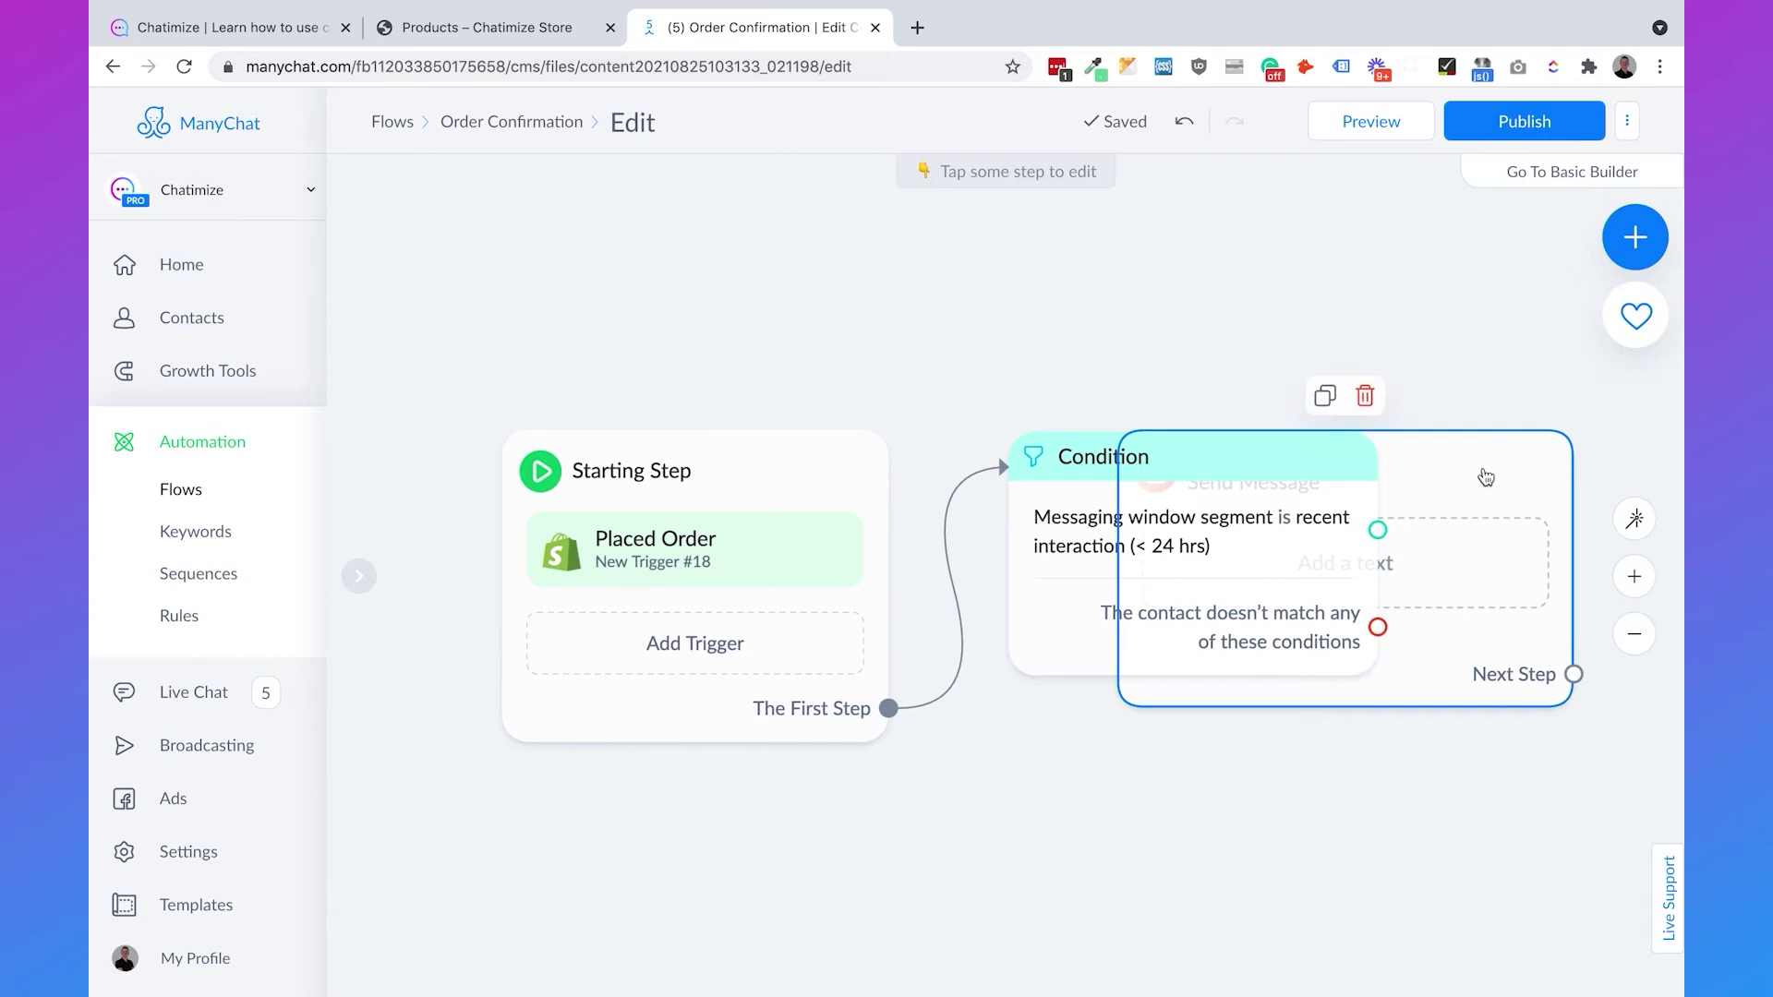
# - Delete the unused Instagram message and draw a new branch from the condition's matching outcome
pyautogui.click(1364, 397)
pyautogui.click(1092, 242)
pyautogui.moveTo(1397, 323); pyautogui.dragTo(892, 314)
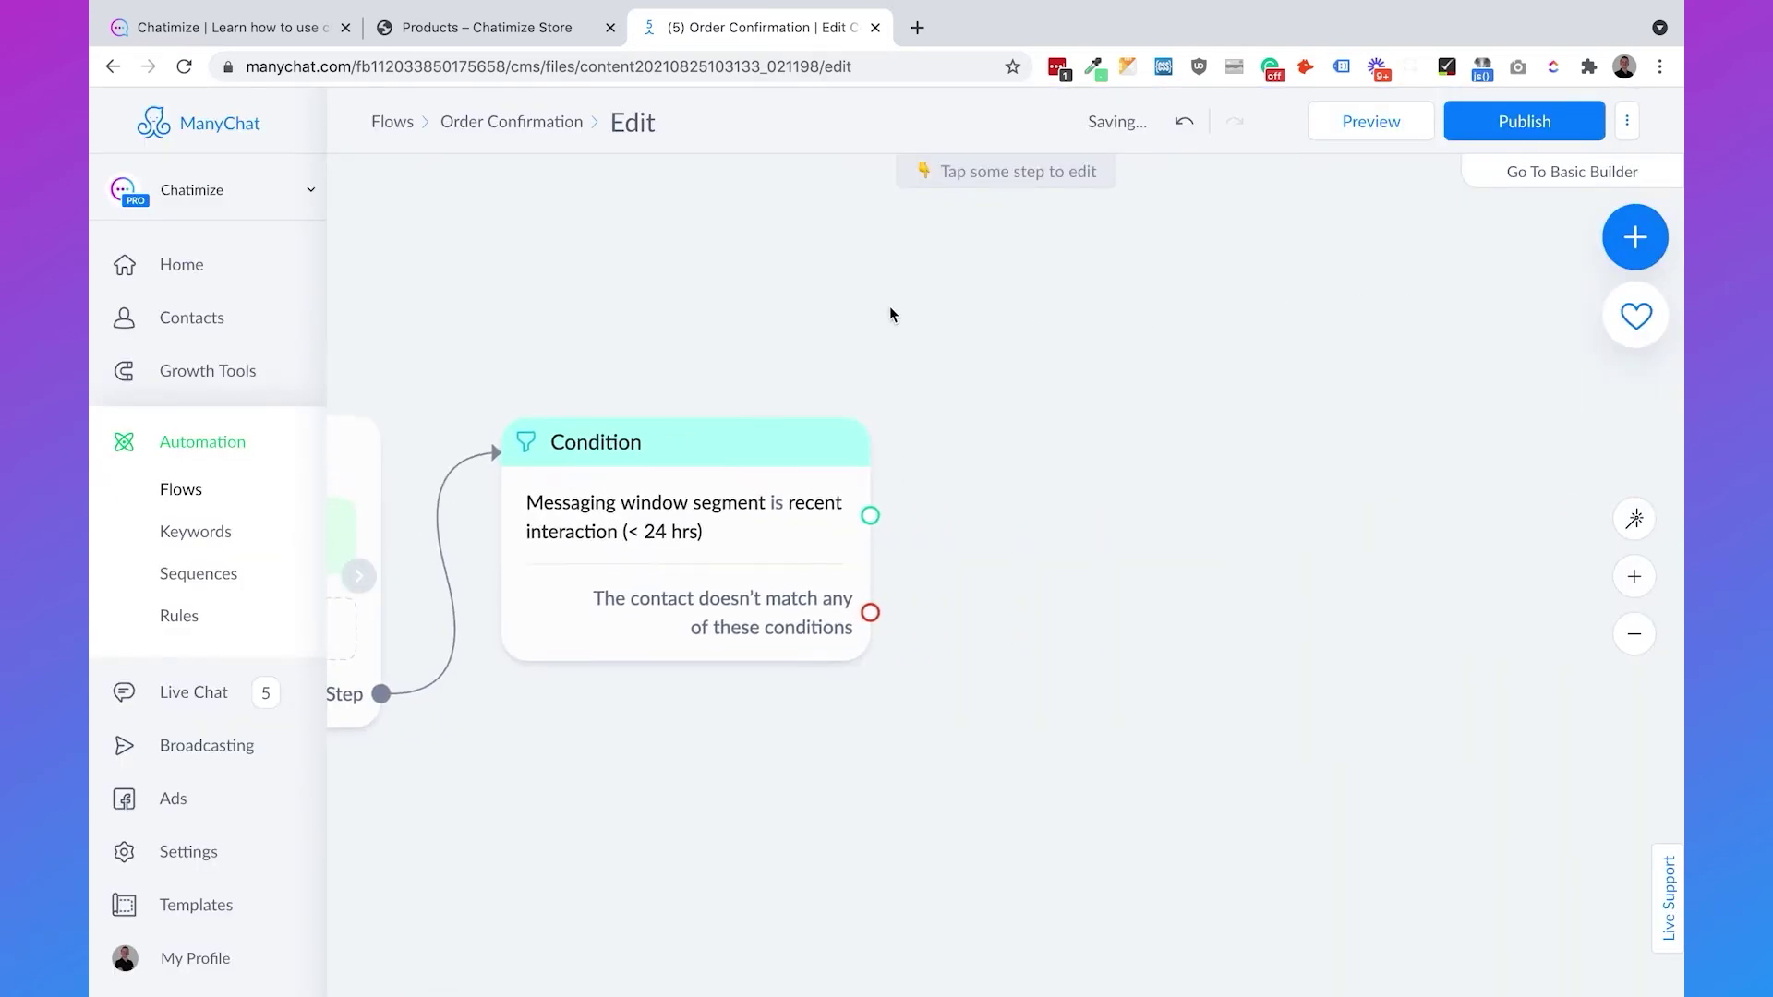
pyautogui.moveTo(869, 515); pyautogui.dragTo(994, 450)
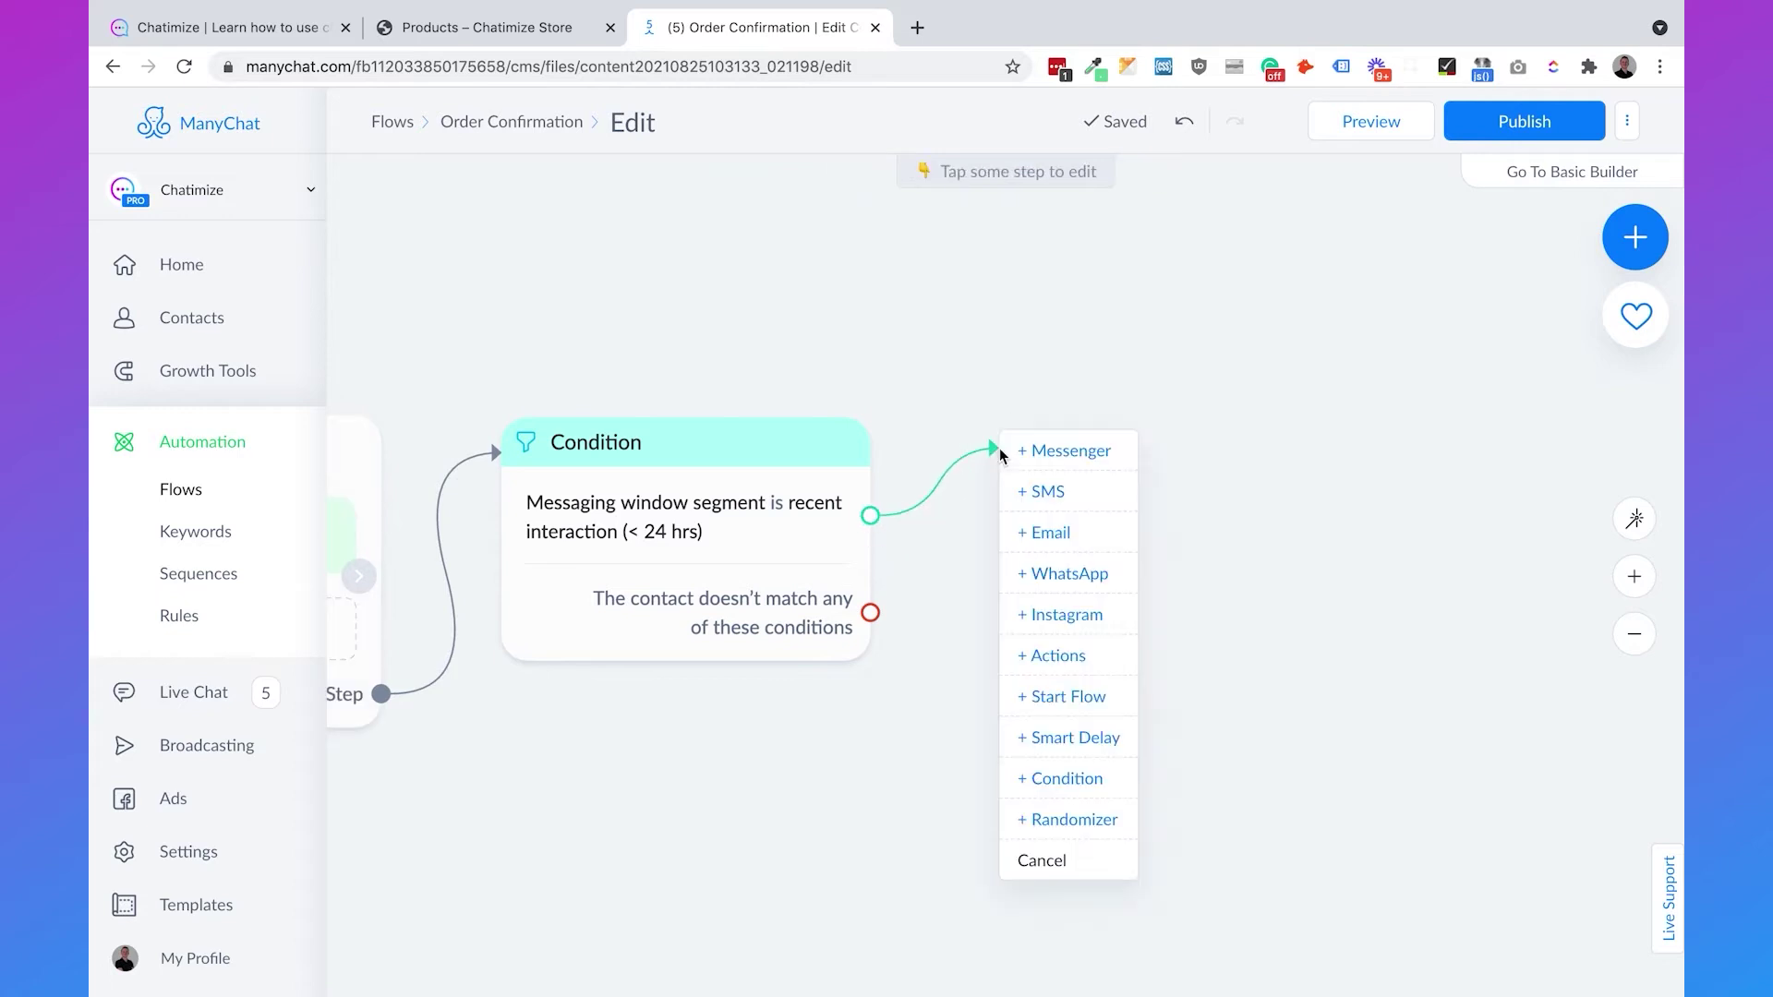
# - Add an Other-type Messenger message: 'Thank you for your order, {First Name}', 'Check out the order information below 👇'
pyautogui.click(1058, 451)
pyautogui.click(449, 294)
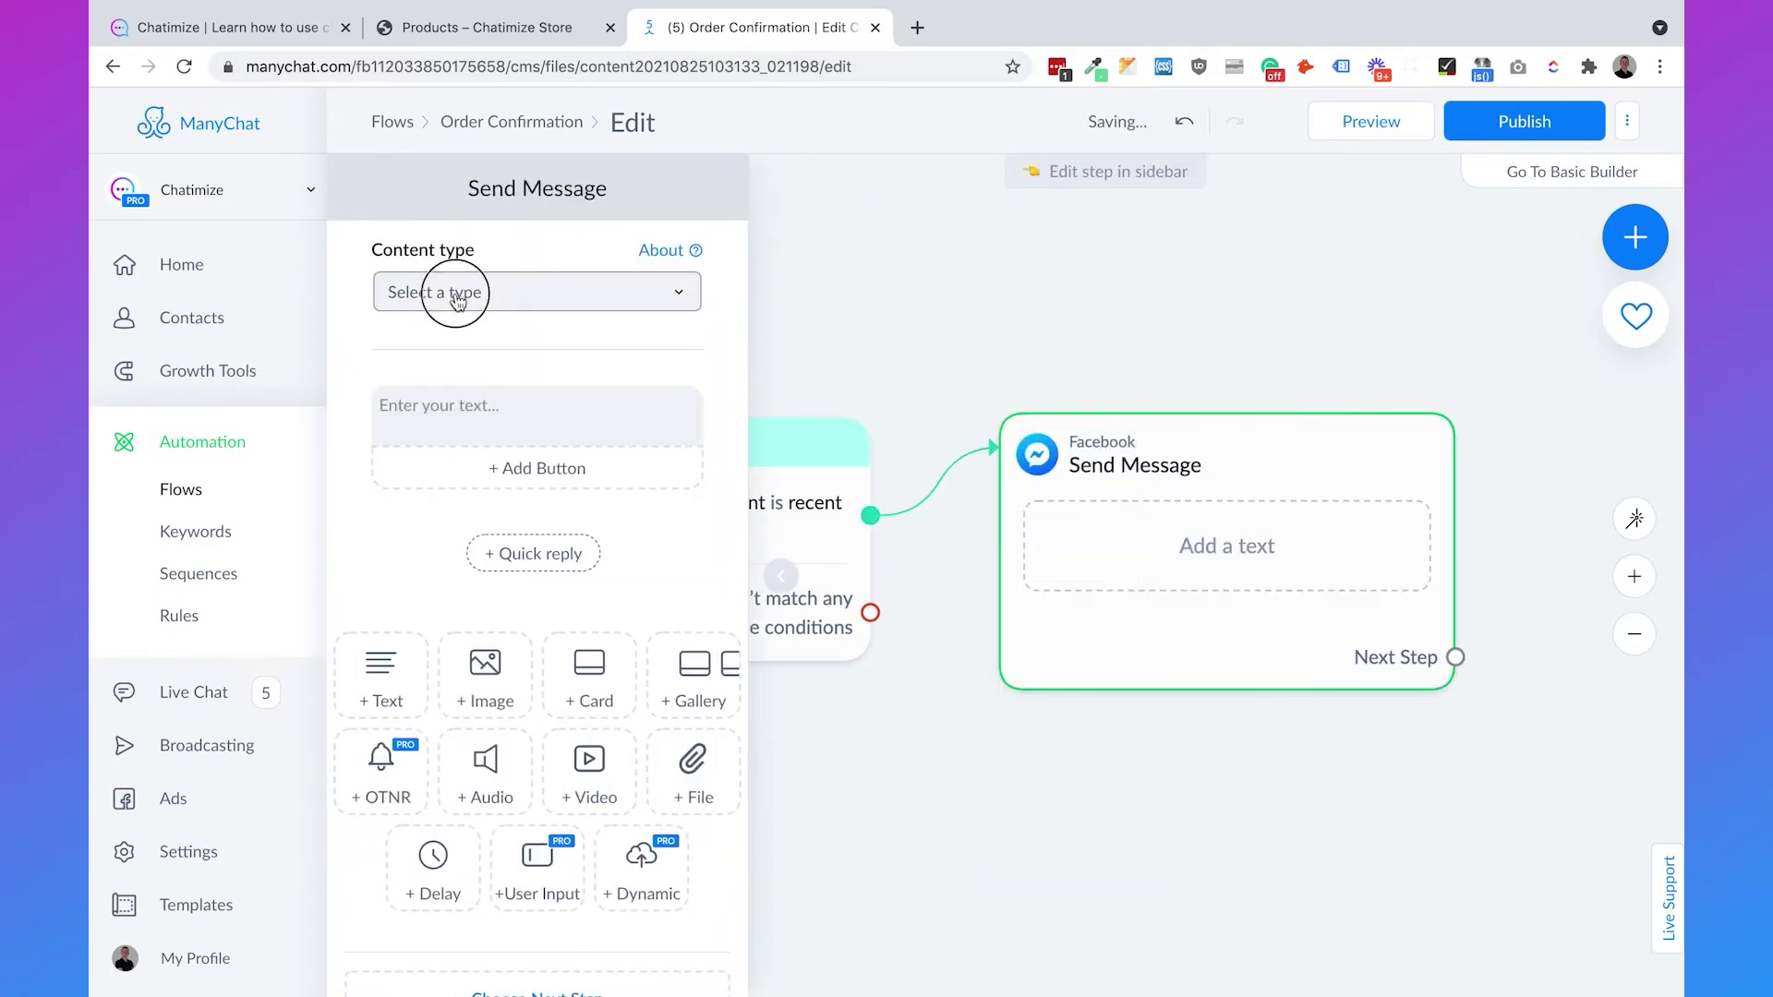
pyautogui.click(447, 393)
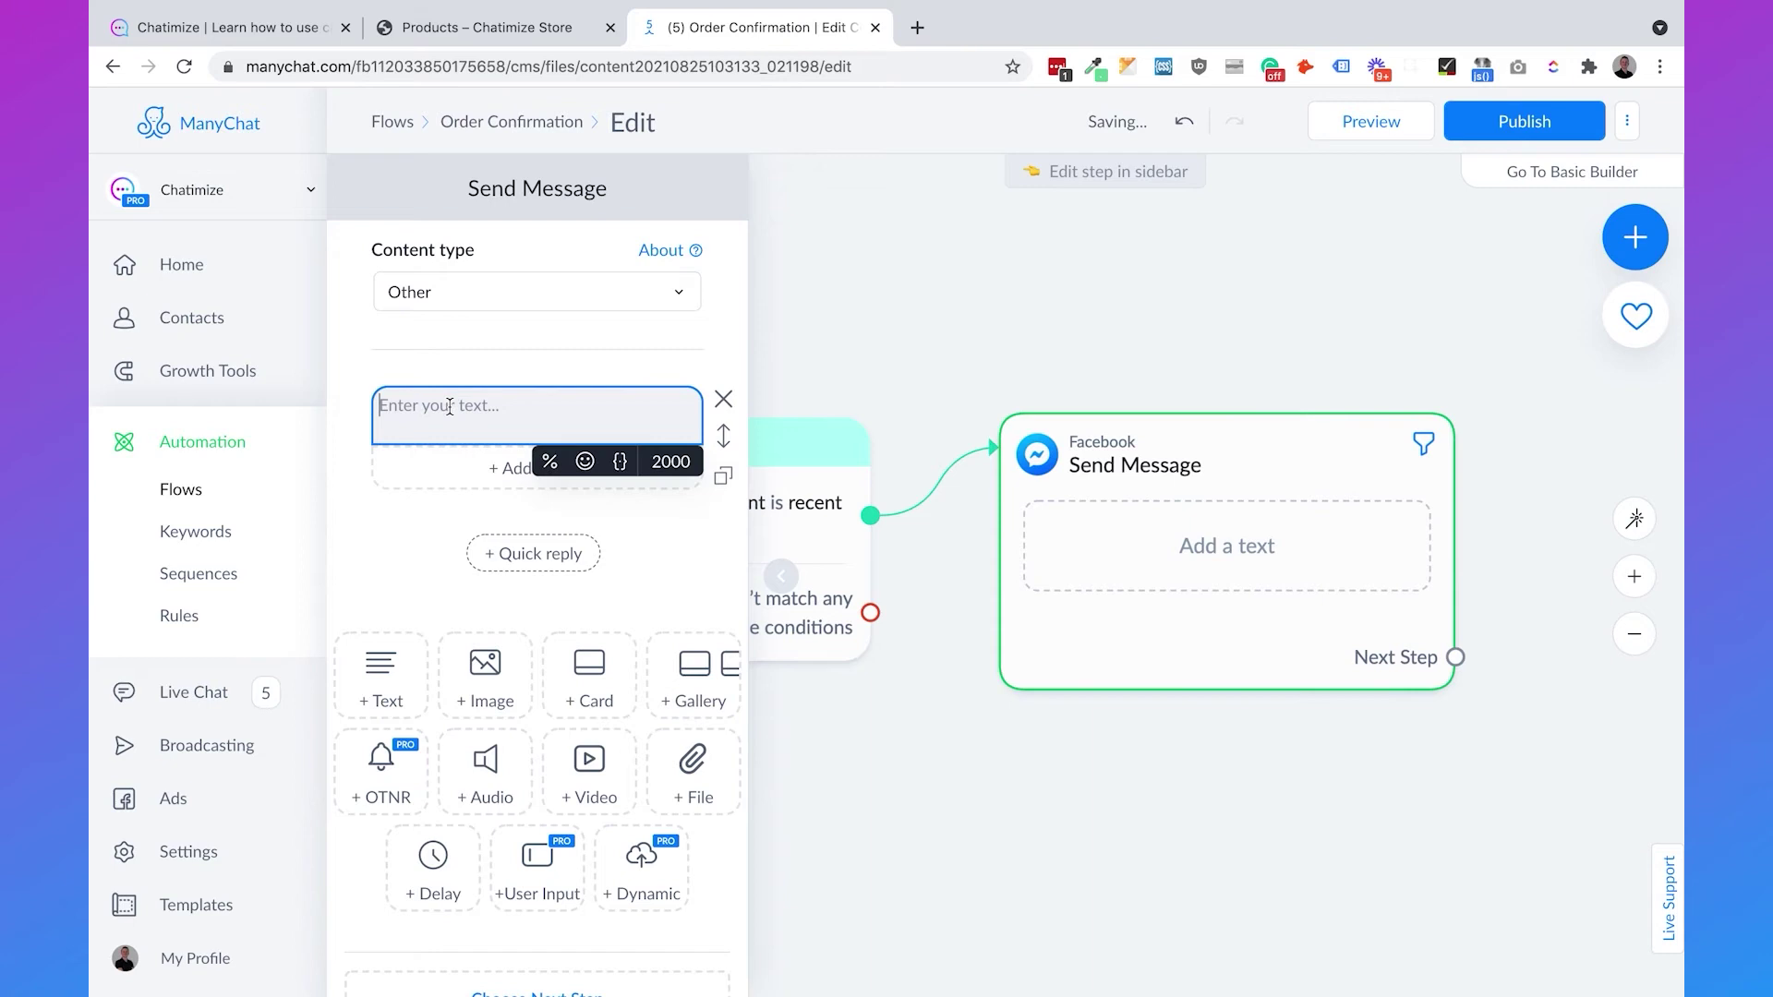
pyautogui.write('Thank you f')
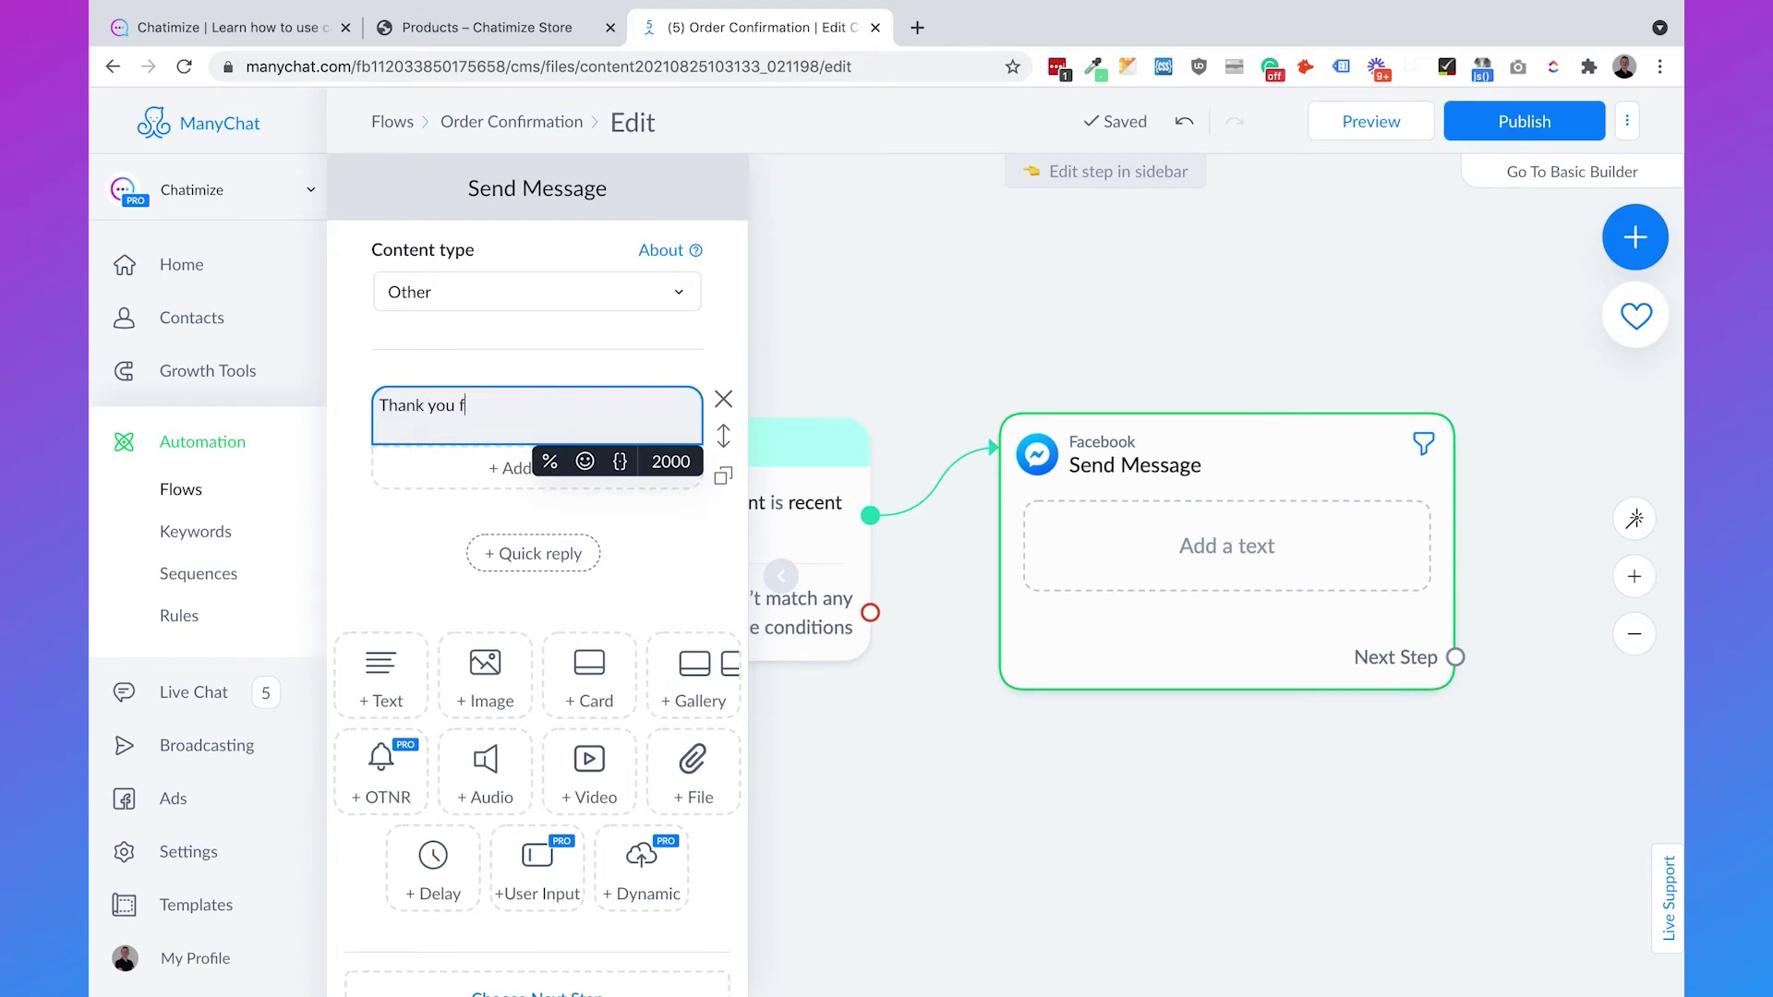
pyautogui.write('or your order, ')
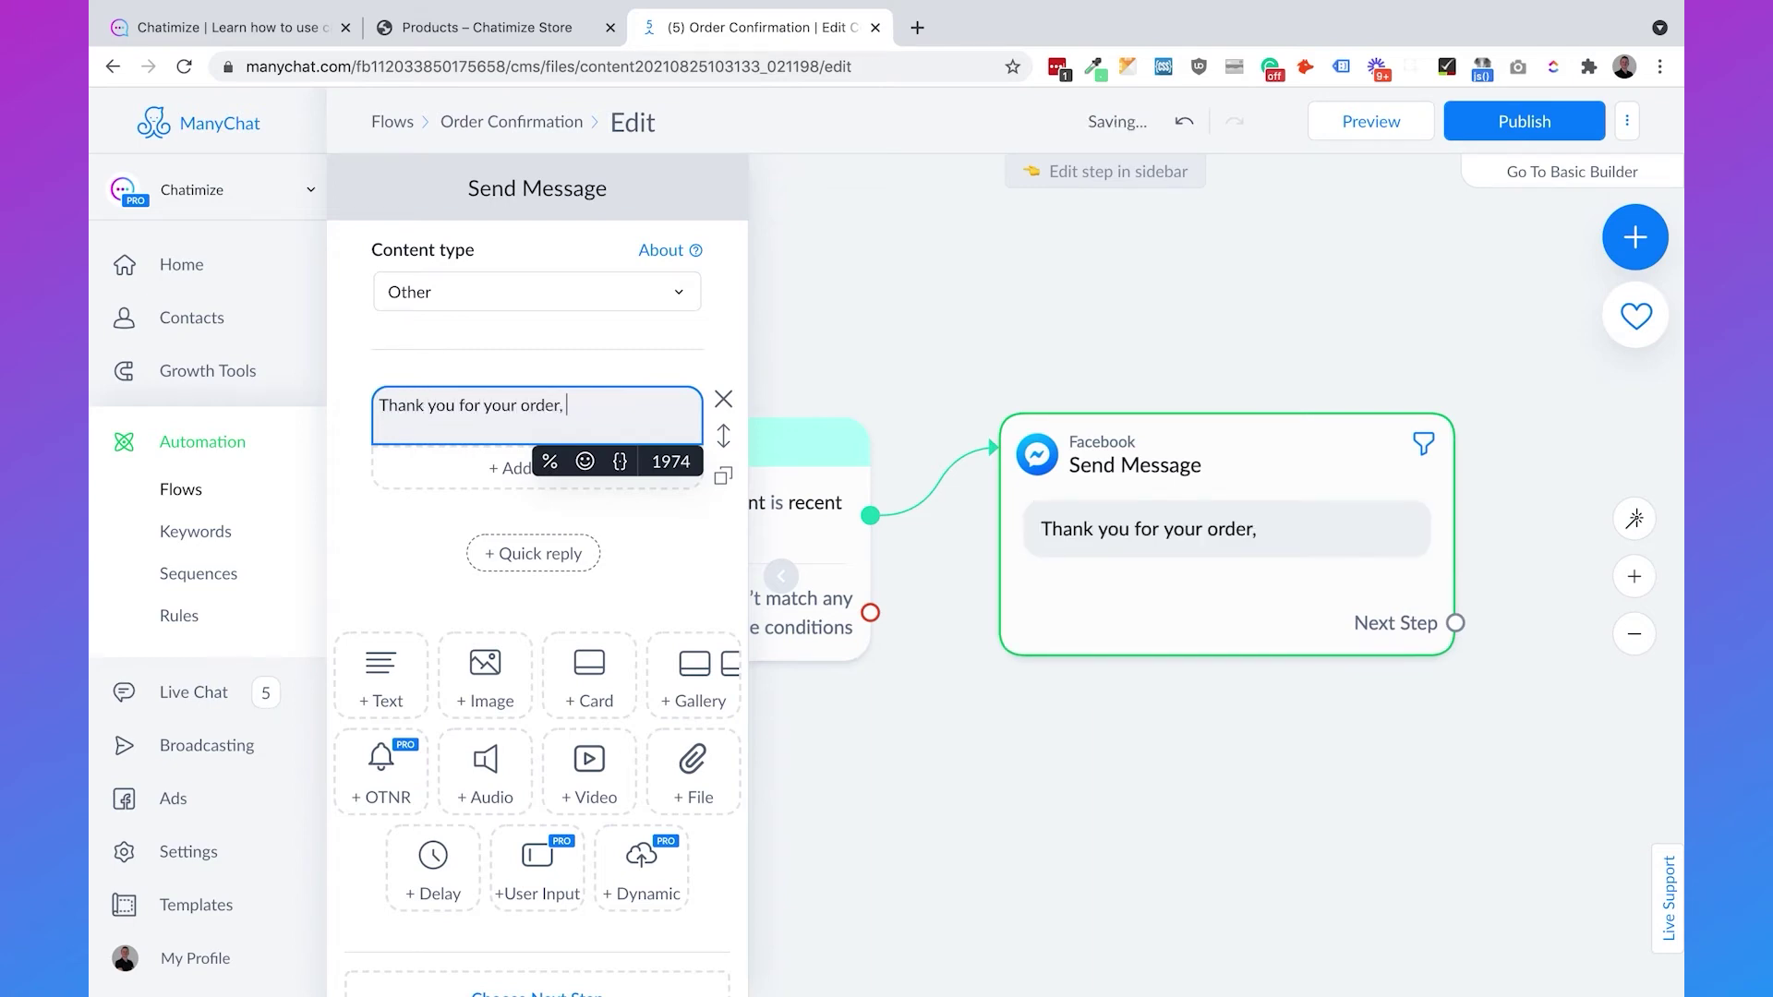
pyautogui.write('{fir')
pyautogui.press('Return')
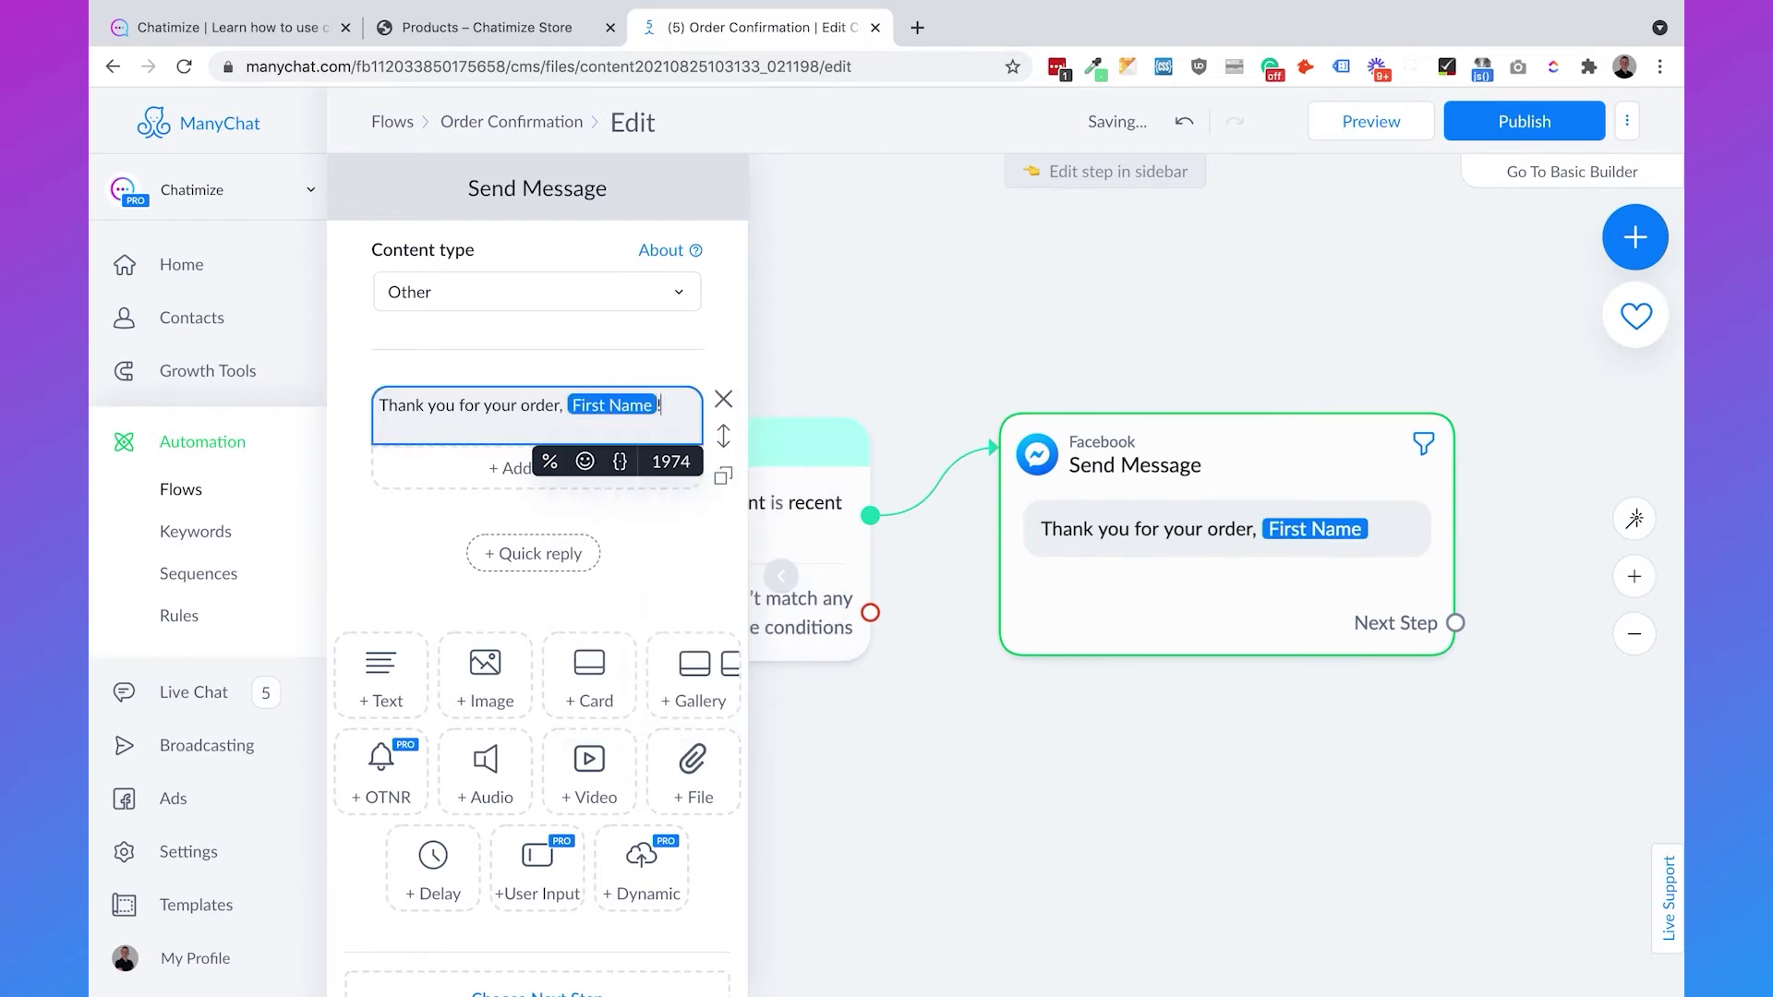
pyautogui.write('Check out the order information below')
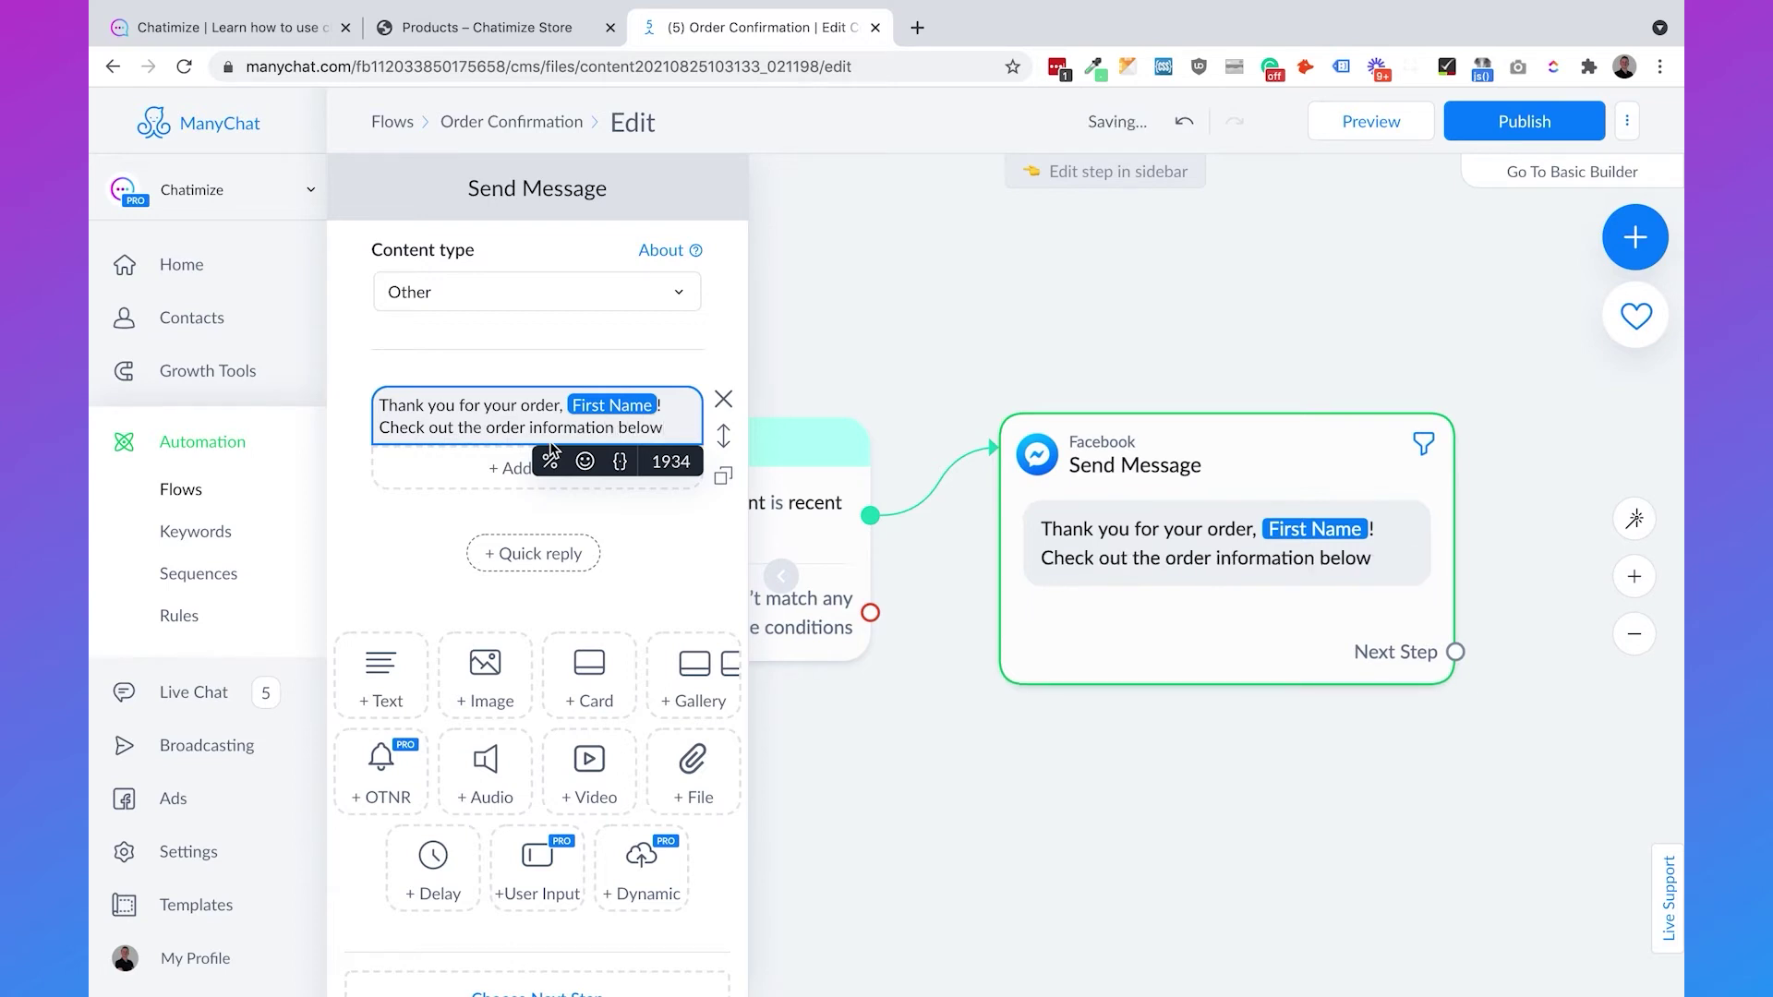
pyautogui.click(585, 461)
pyautogui.click(426, 629)
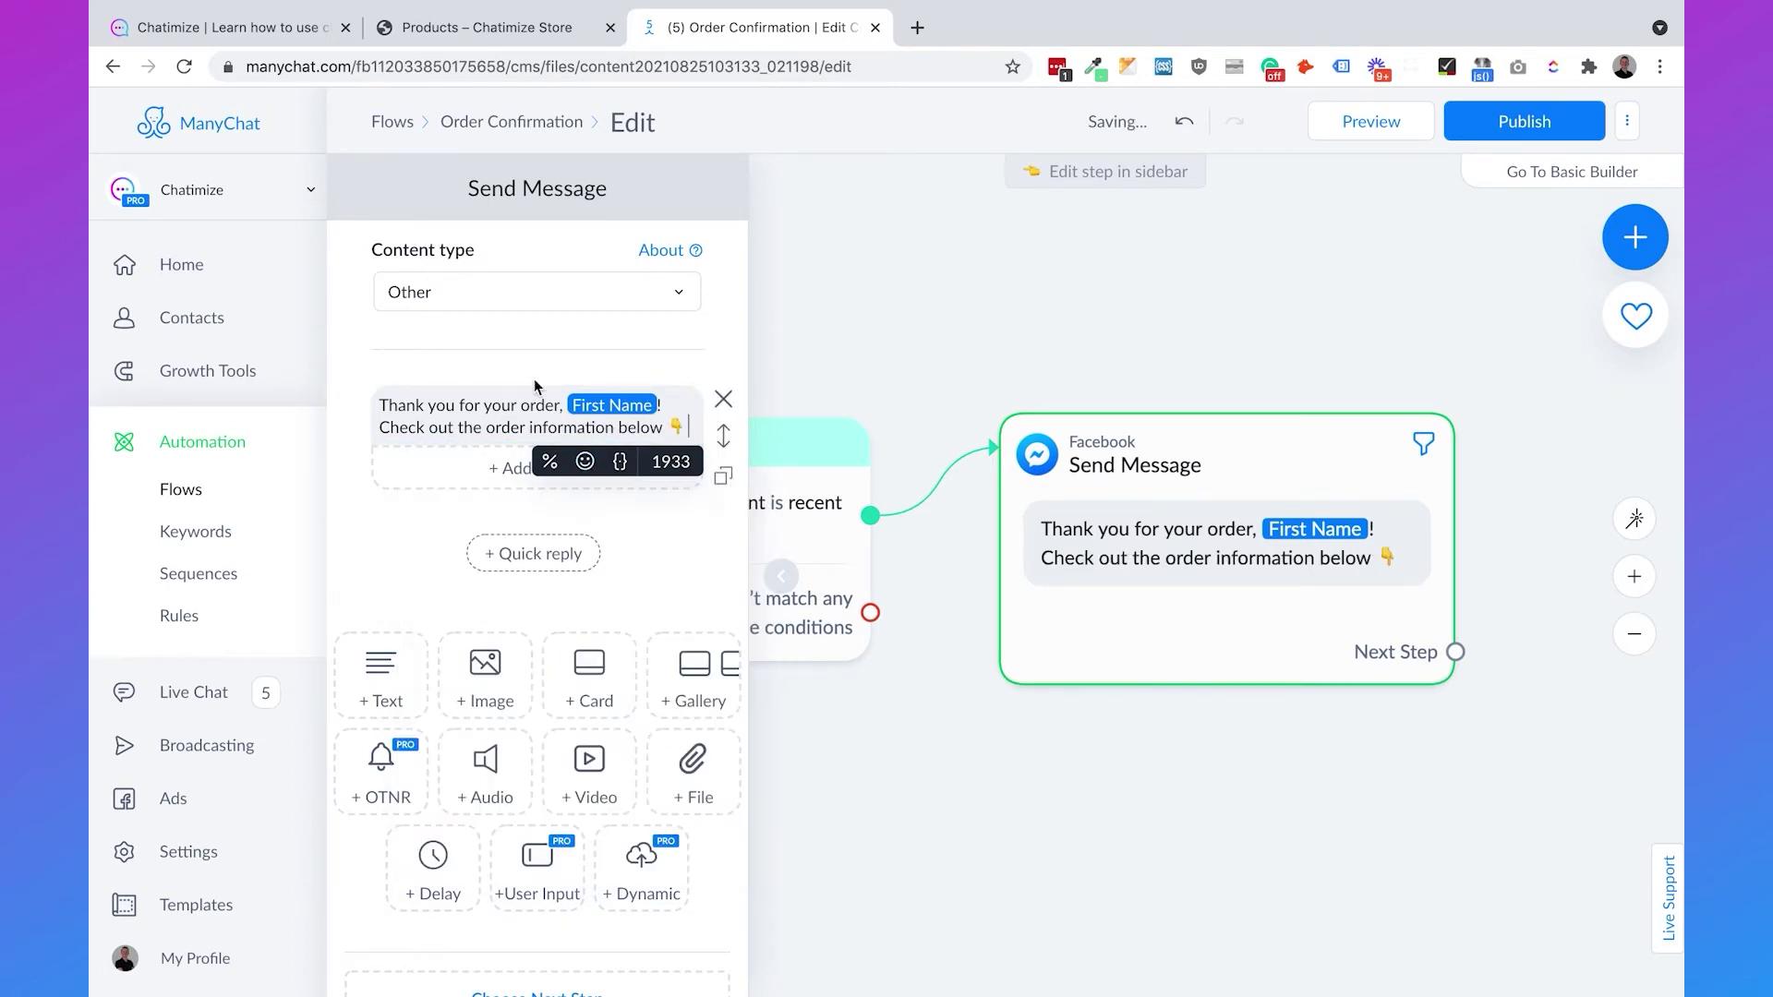
pyautogui.press('Return')
# - Add a '---' divider, then 'Order Number:' and 'Order Price:' lines with their inserted fields
pyautogui.write('-----------------')
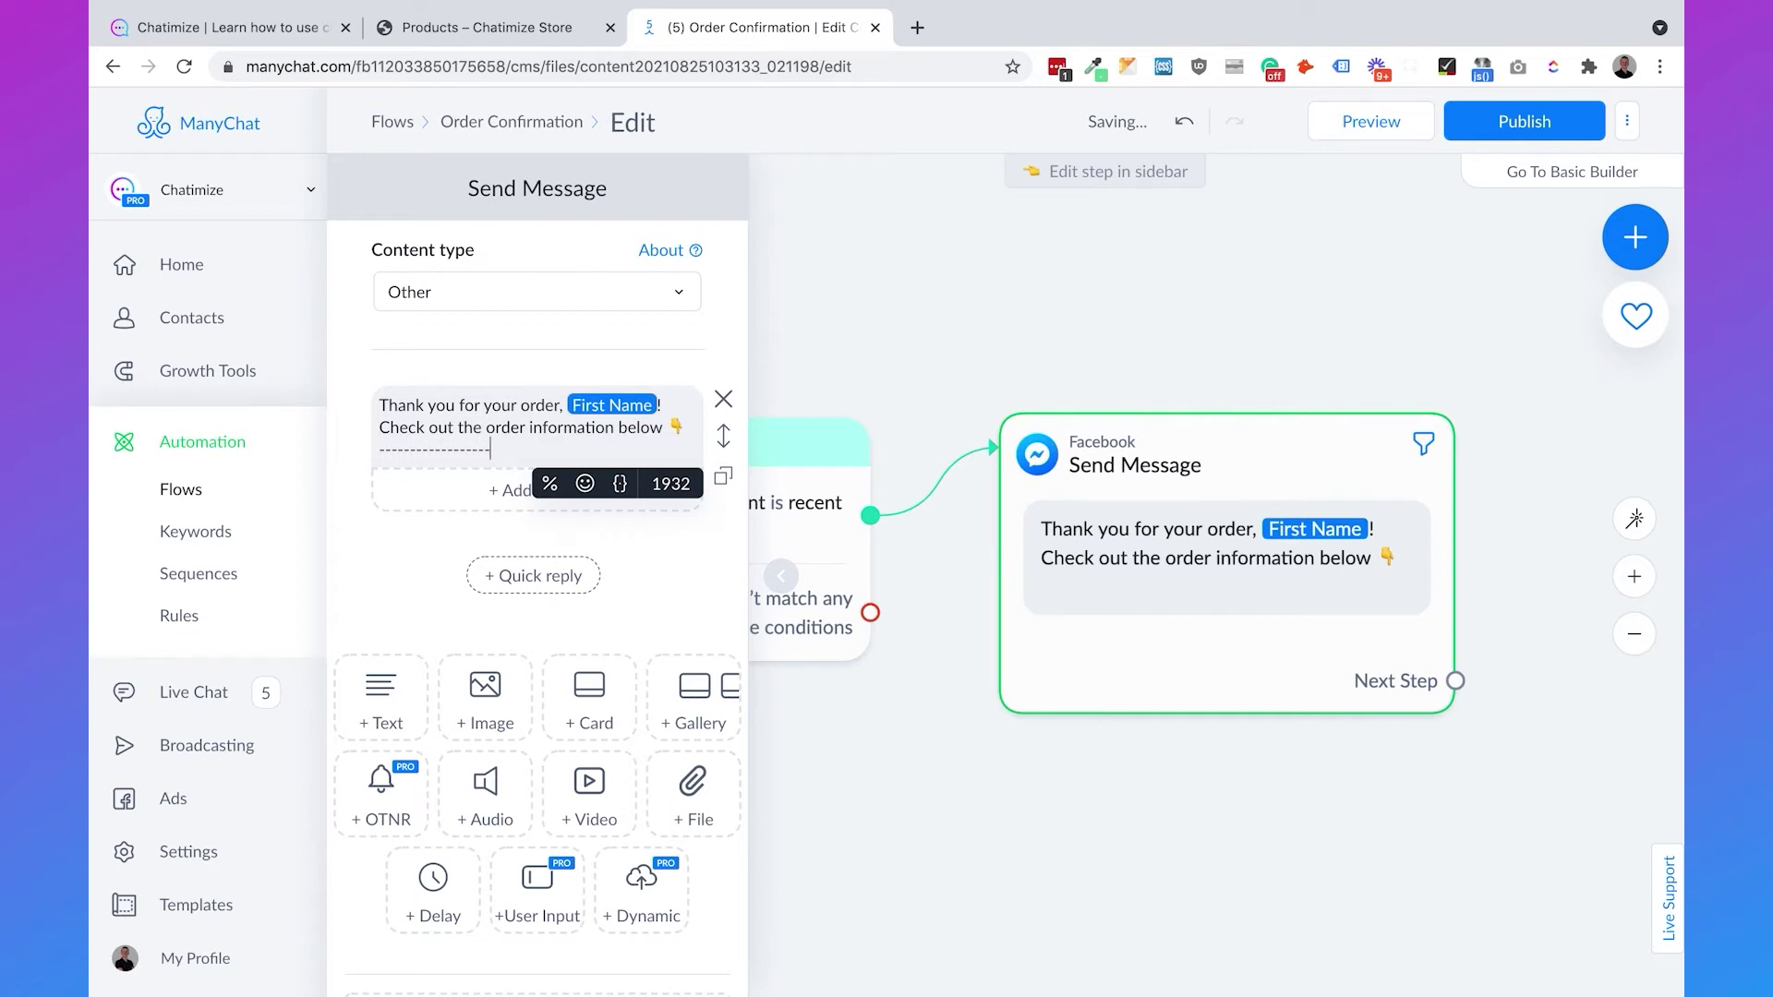
pyautogui.press('Return')
pyautogui.write('Order Number:')
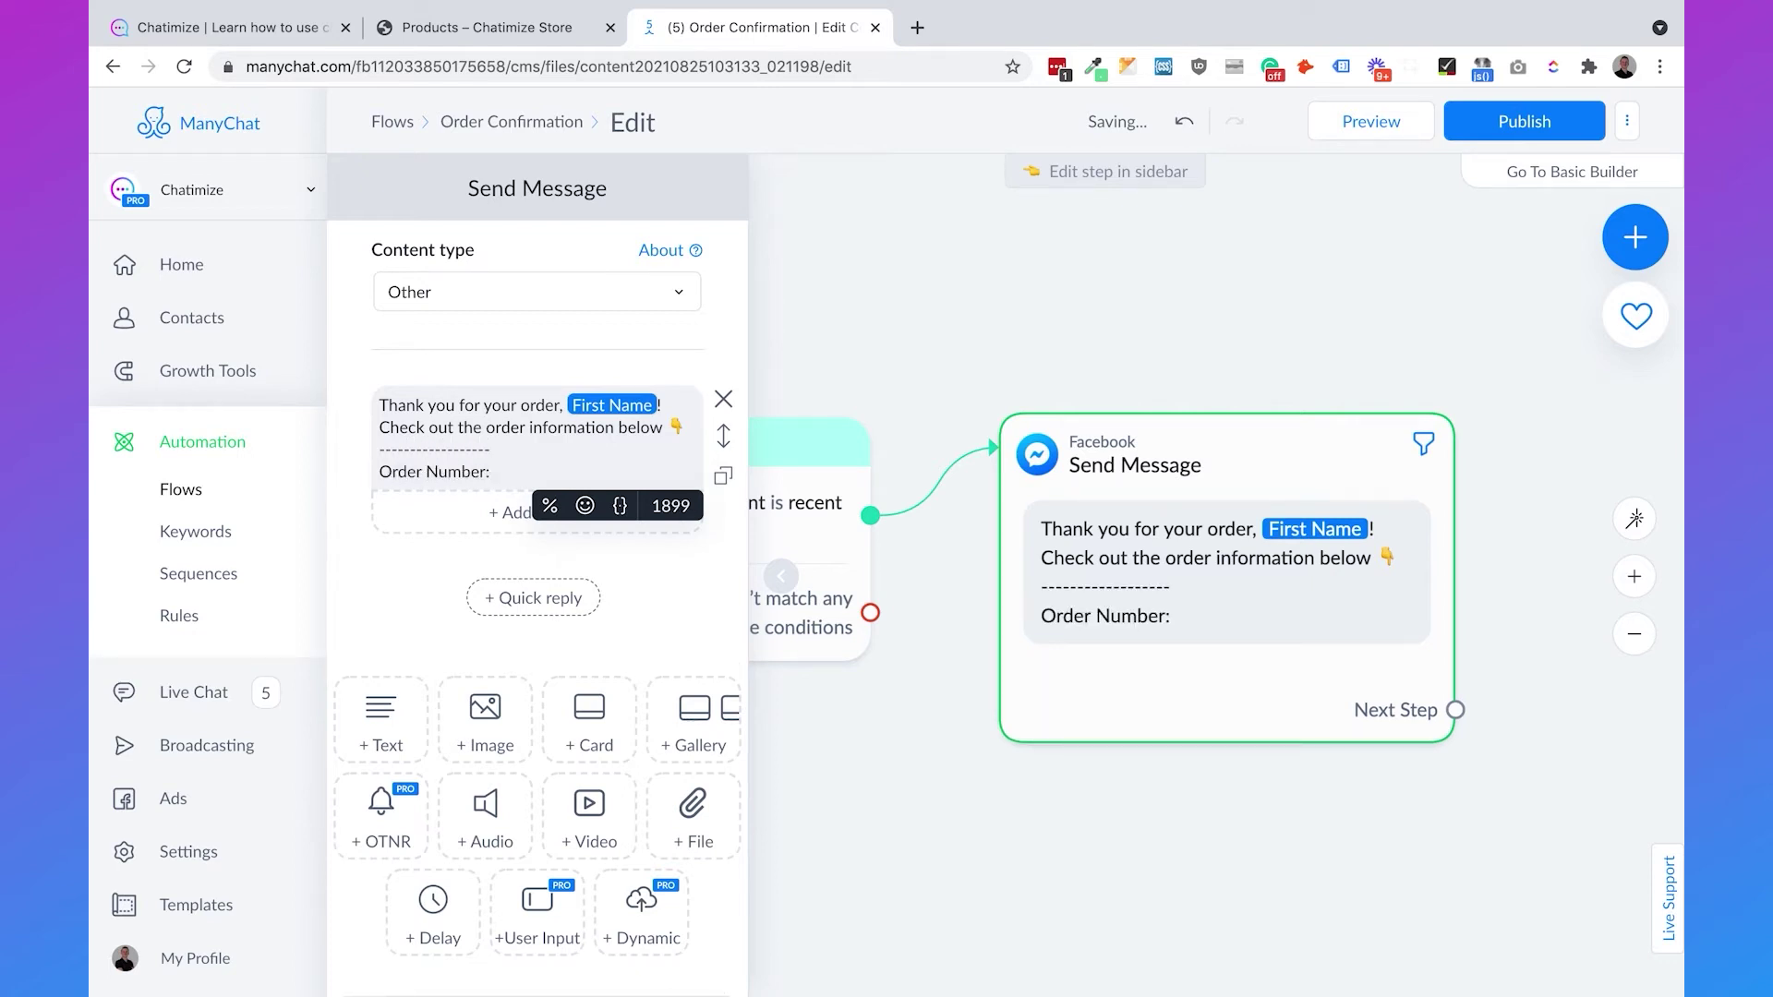
pyautogui.click(620, 505)
pyautogui.write('or')
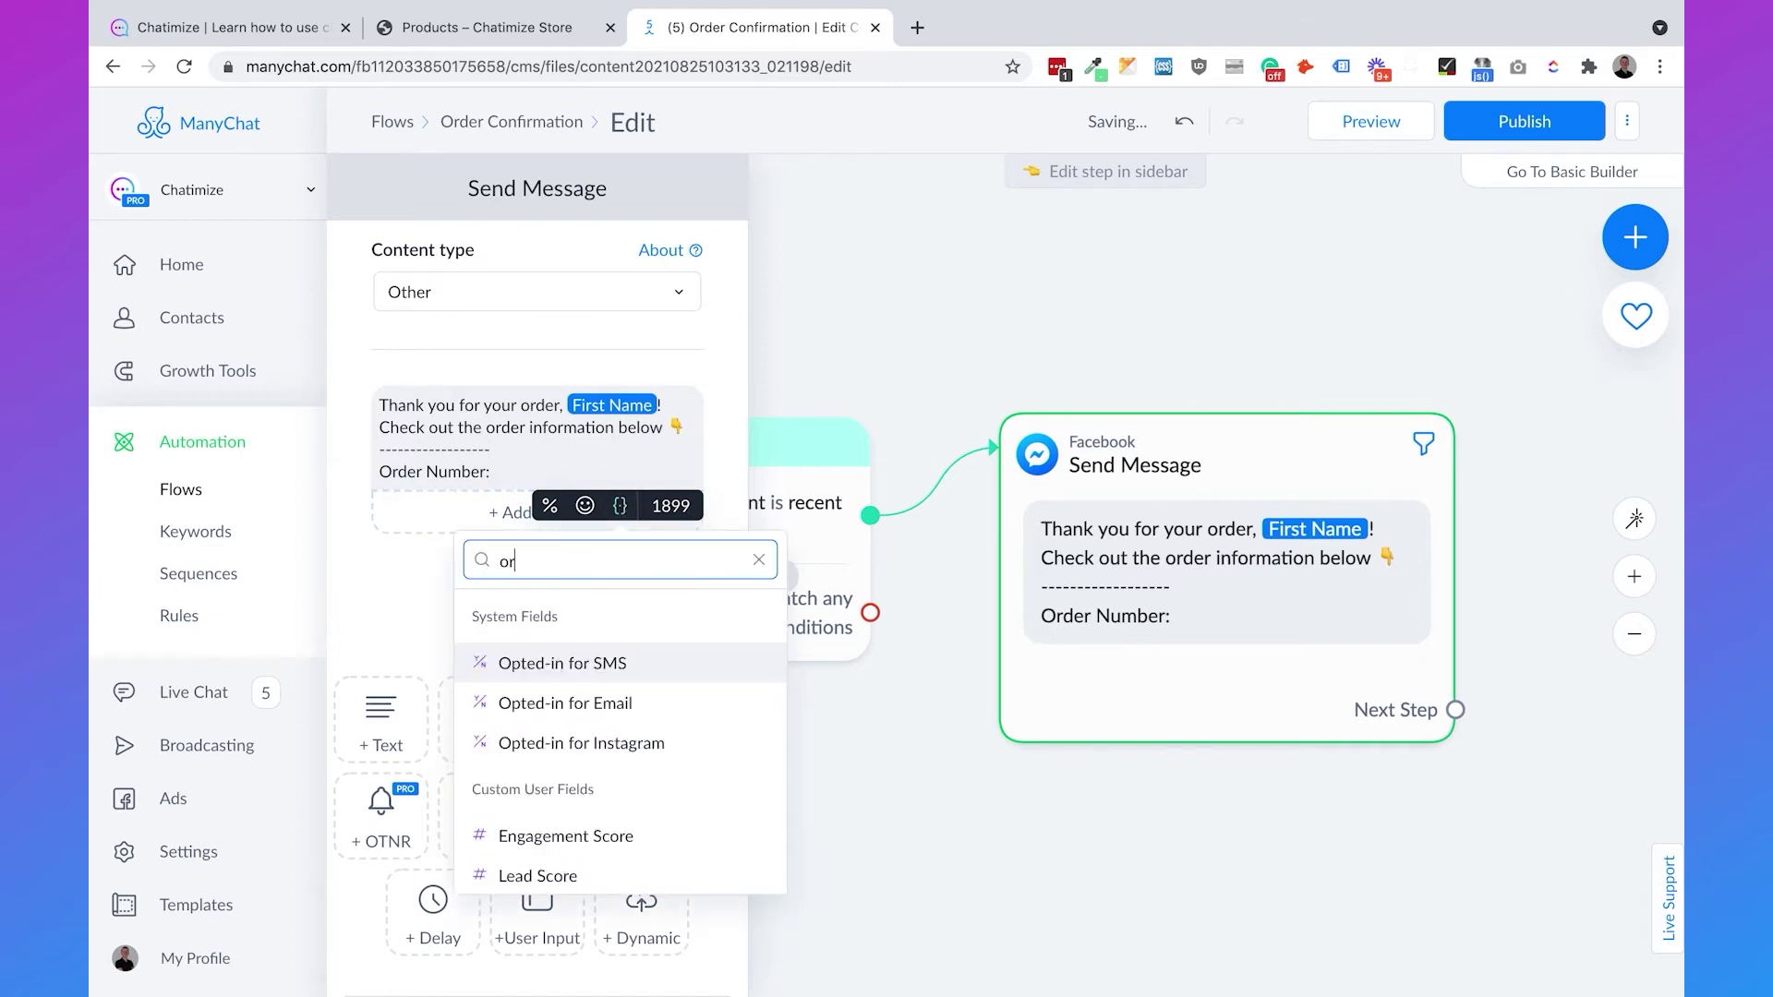
pyautogui.write('der num')
pyautogui.click(588, 667)
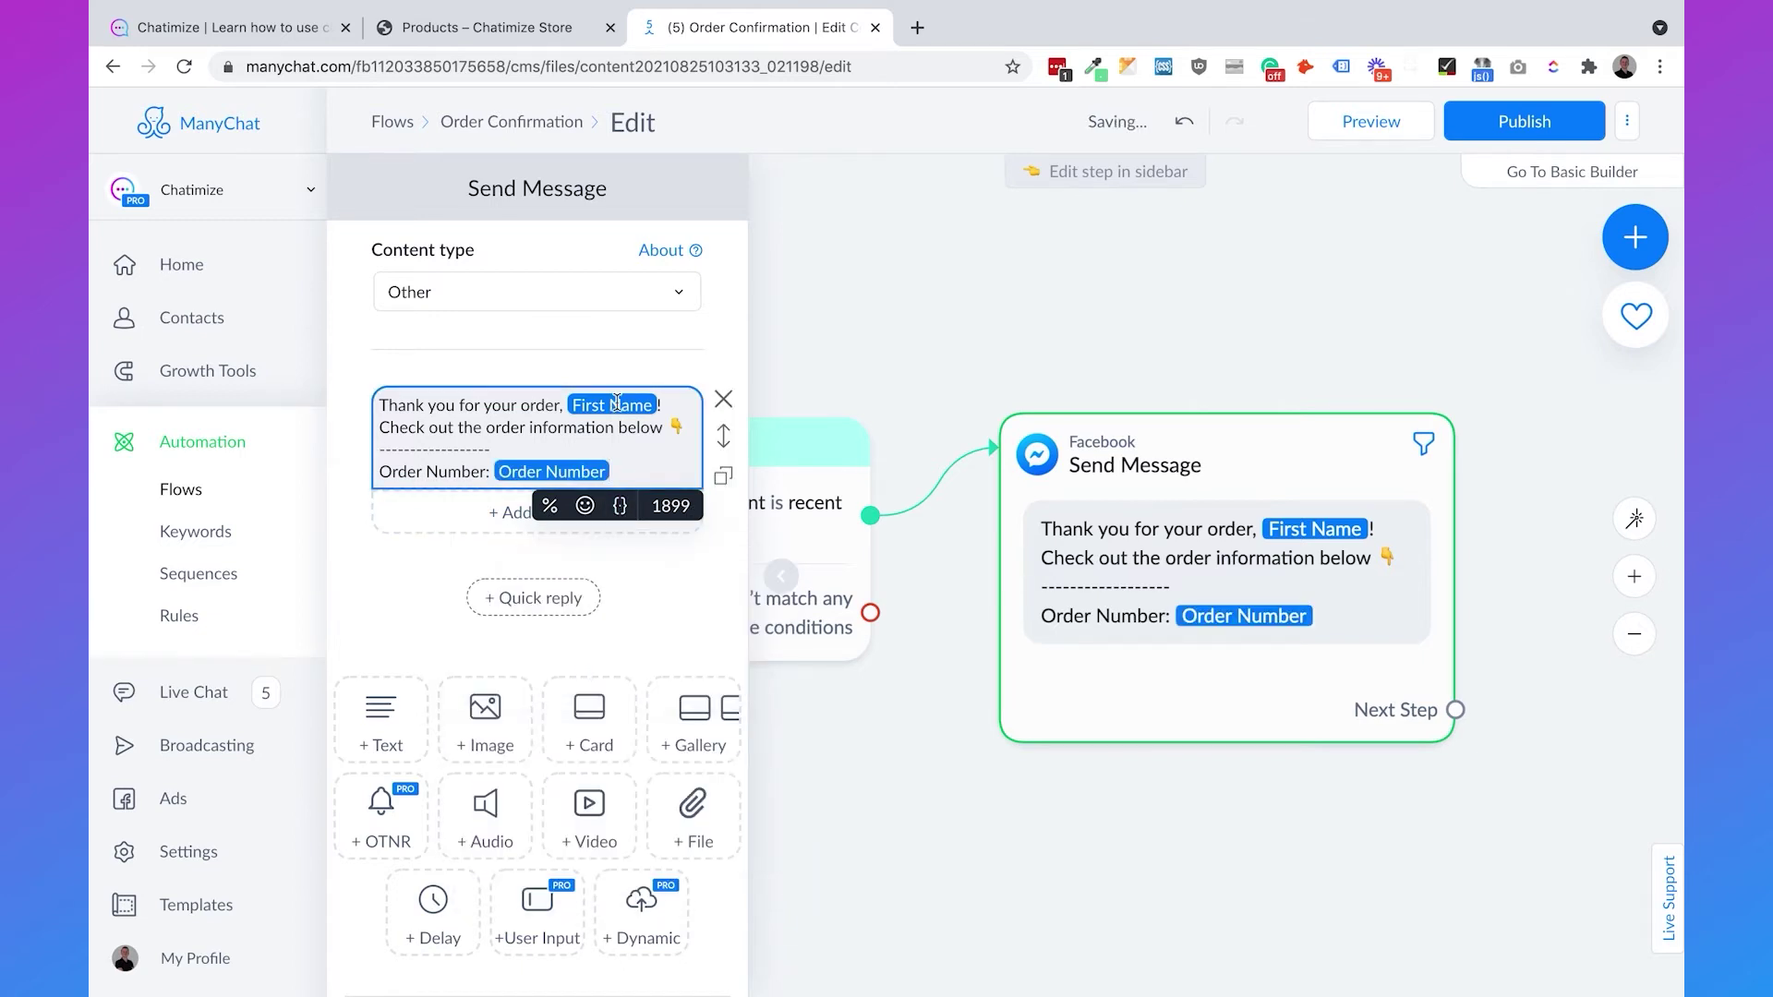
pyautogui.press('Return')
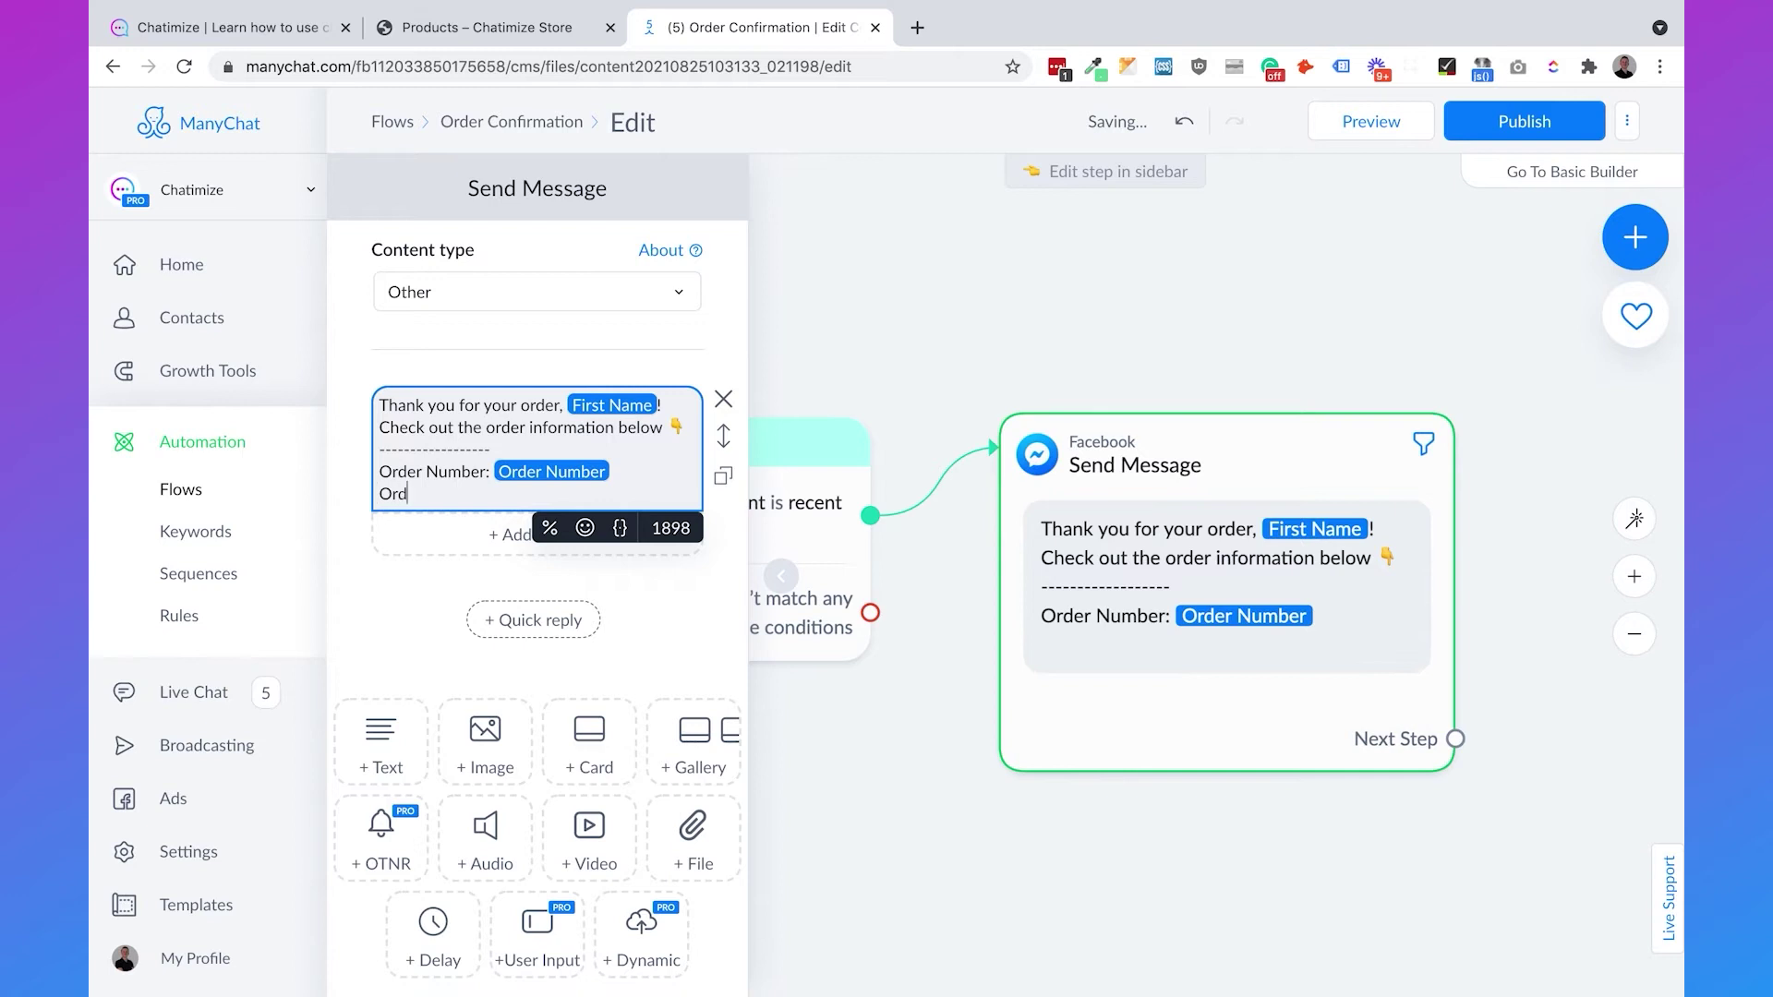
pyautogui.write('Order Price:')
pyautogui.click(620, 527)
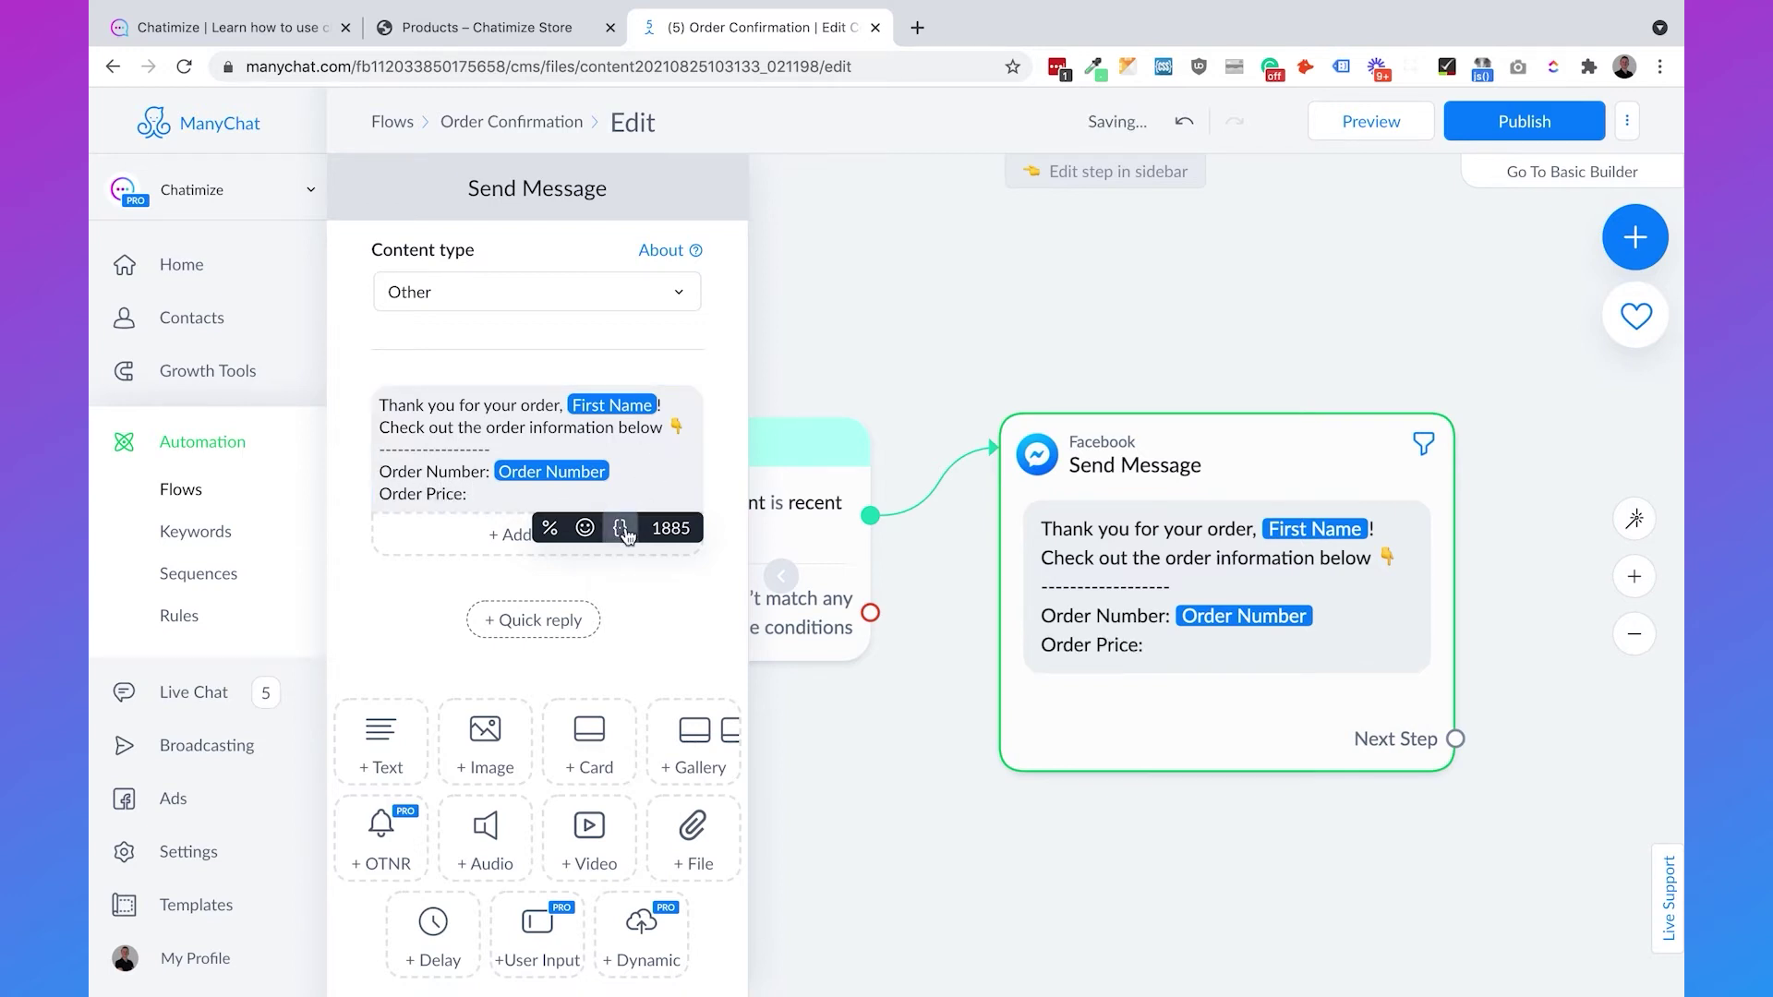
pyautogui.write('price')
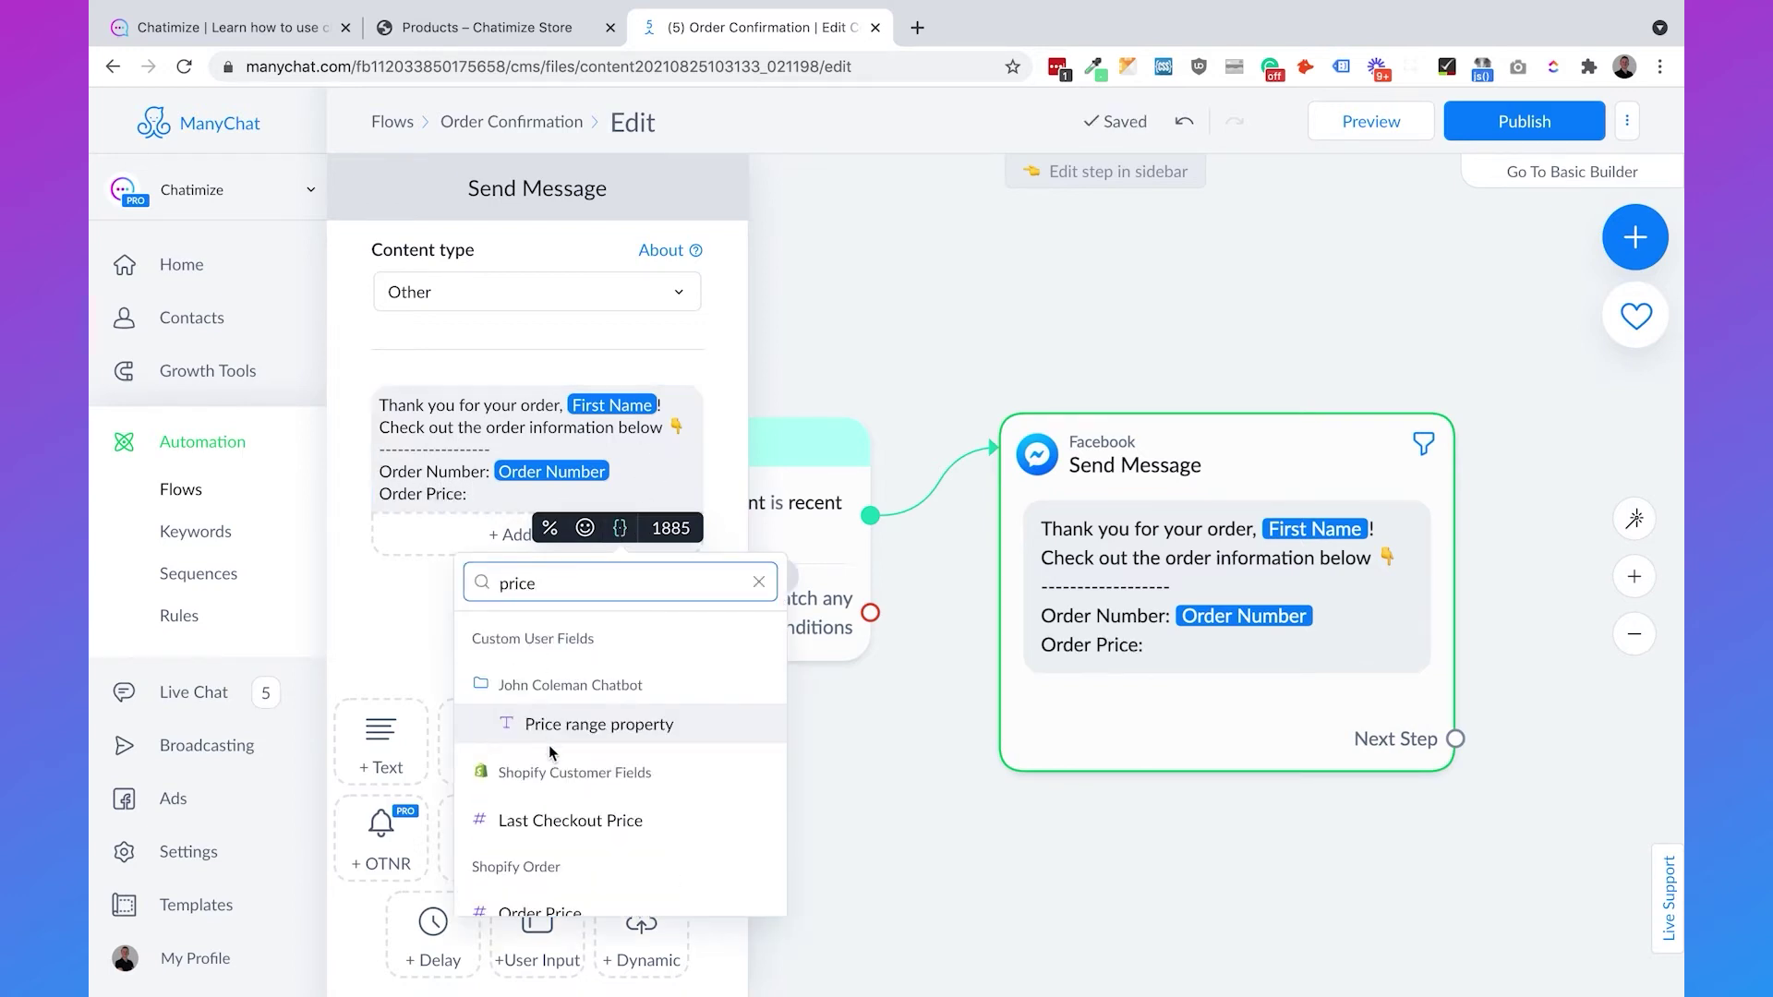
pyautogui.scroll(-1, 545, 849)
pyautogui.click(545, 896)
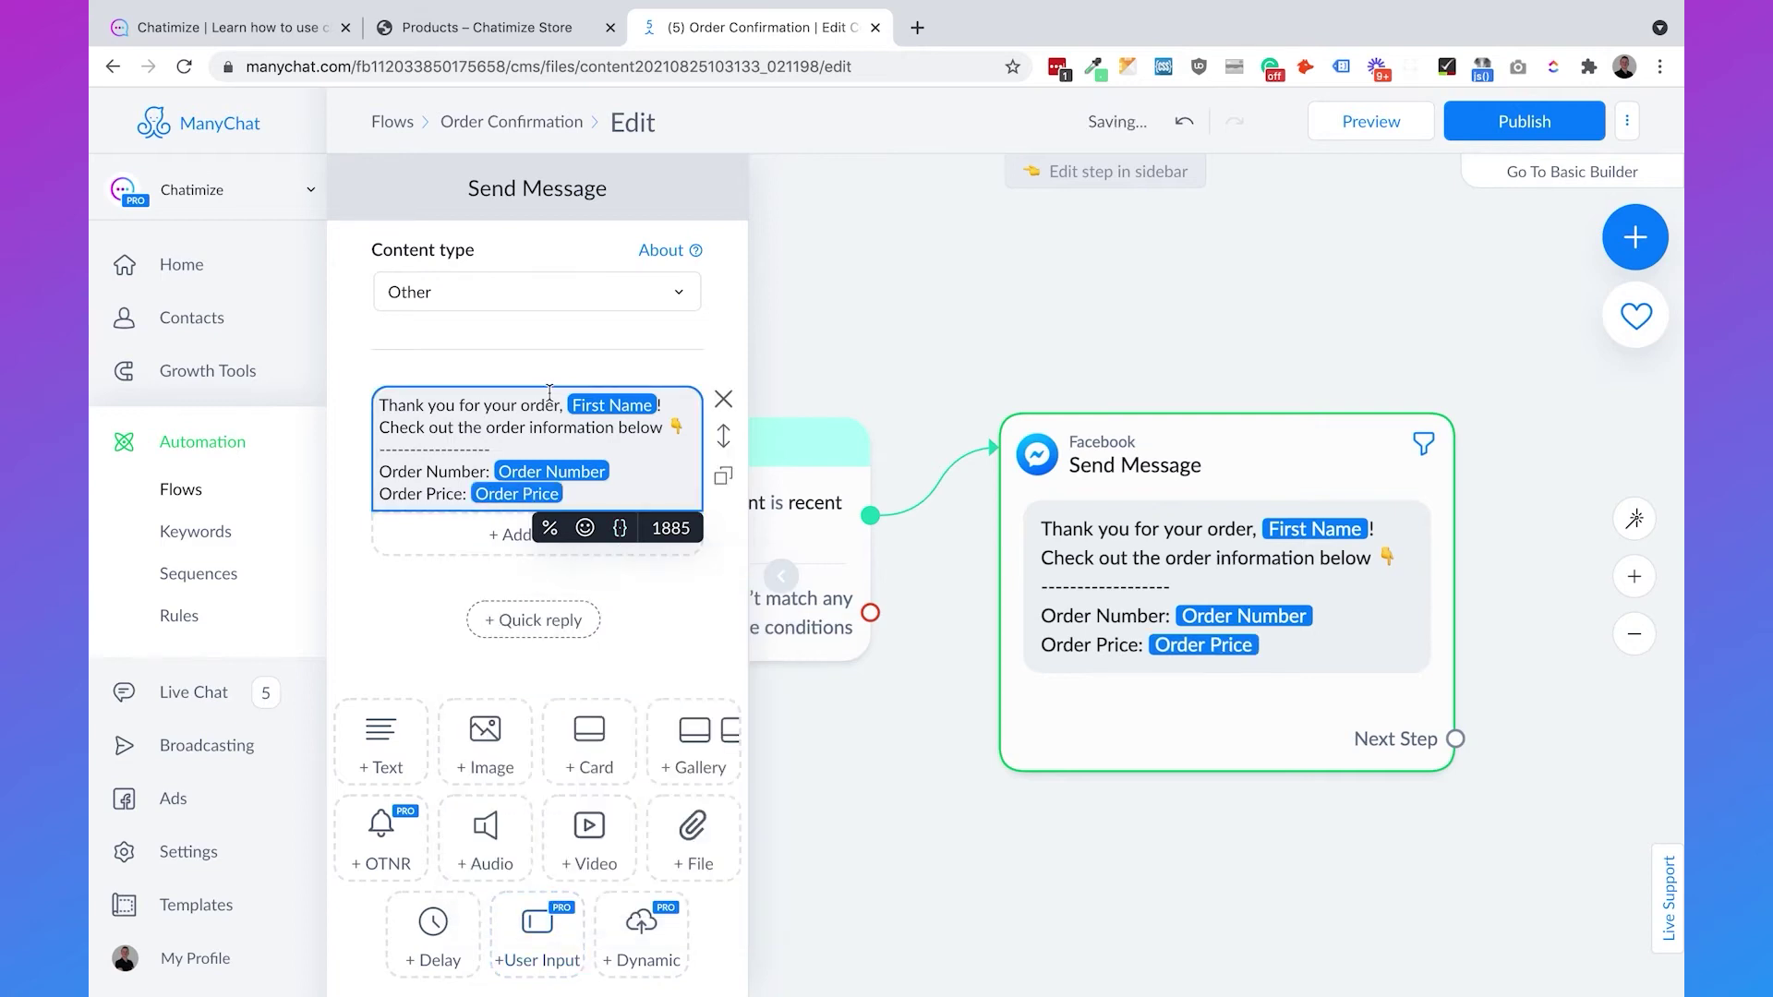
pyautogui.press('Return')
pyautogui.press('Return')
# - Add the line 'If you want to get the status of your order, just click the button below 👇'
pyautogui.write('If you want to get')
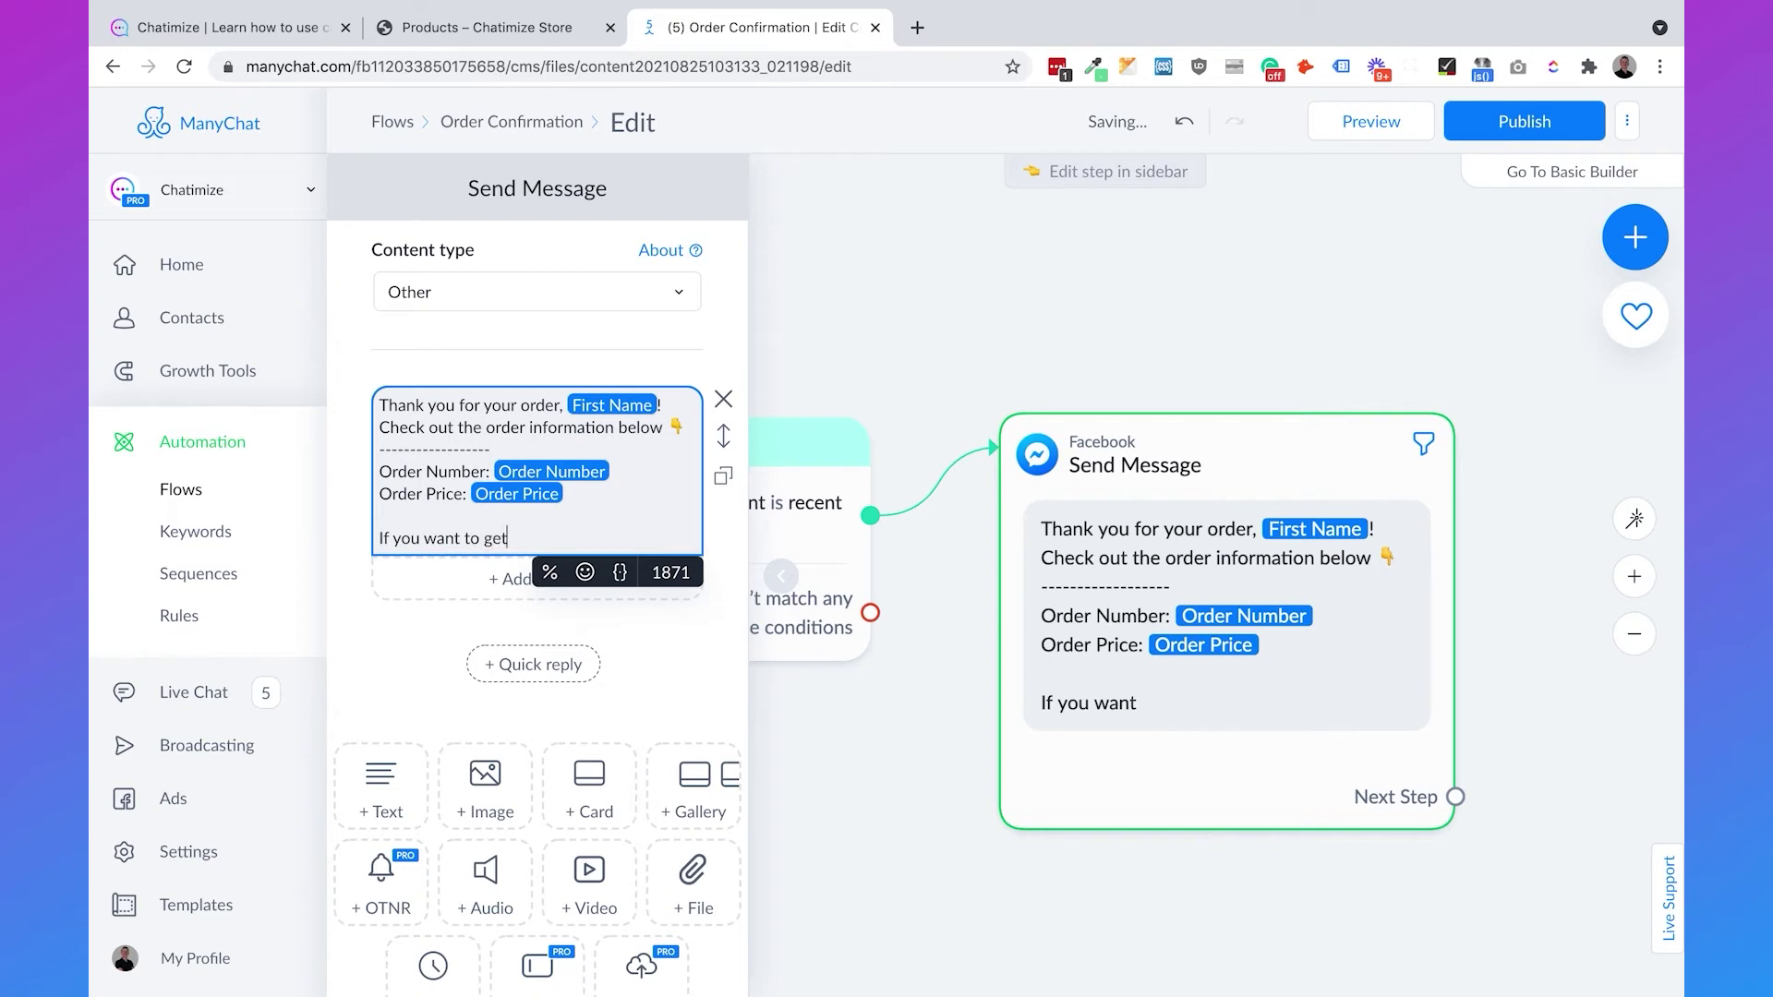
pyautogui.write(' the status of your order, just click the button below')
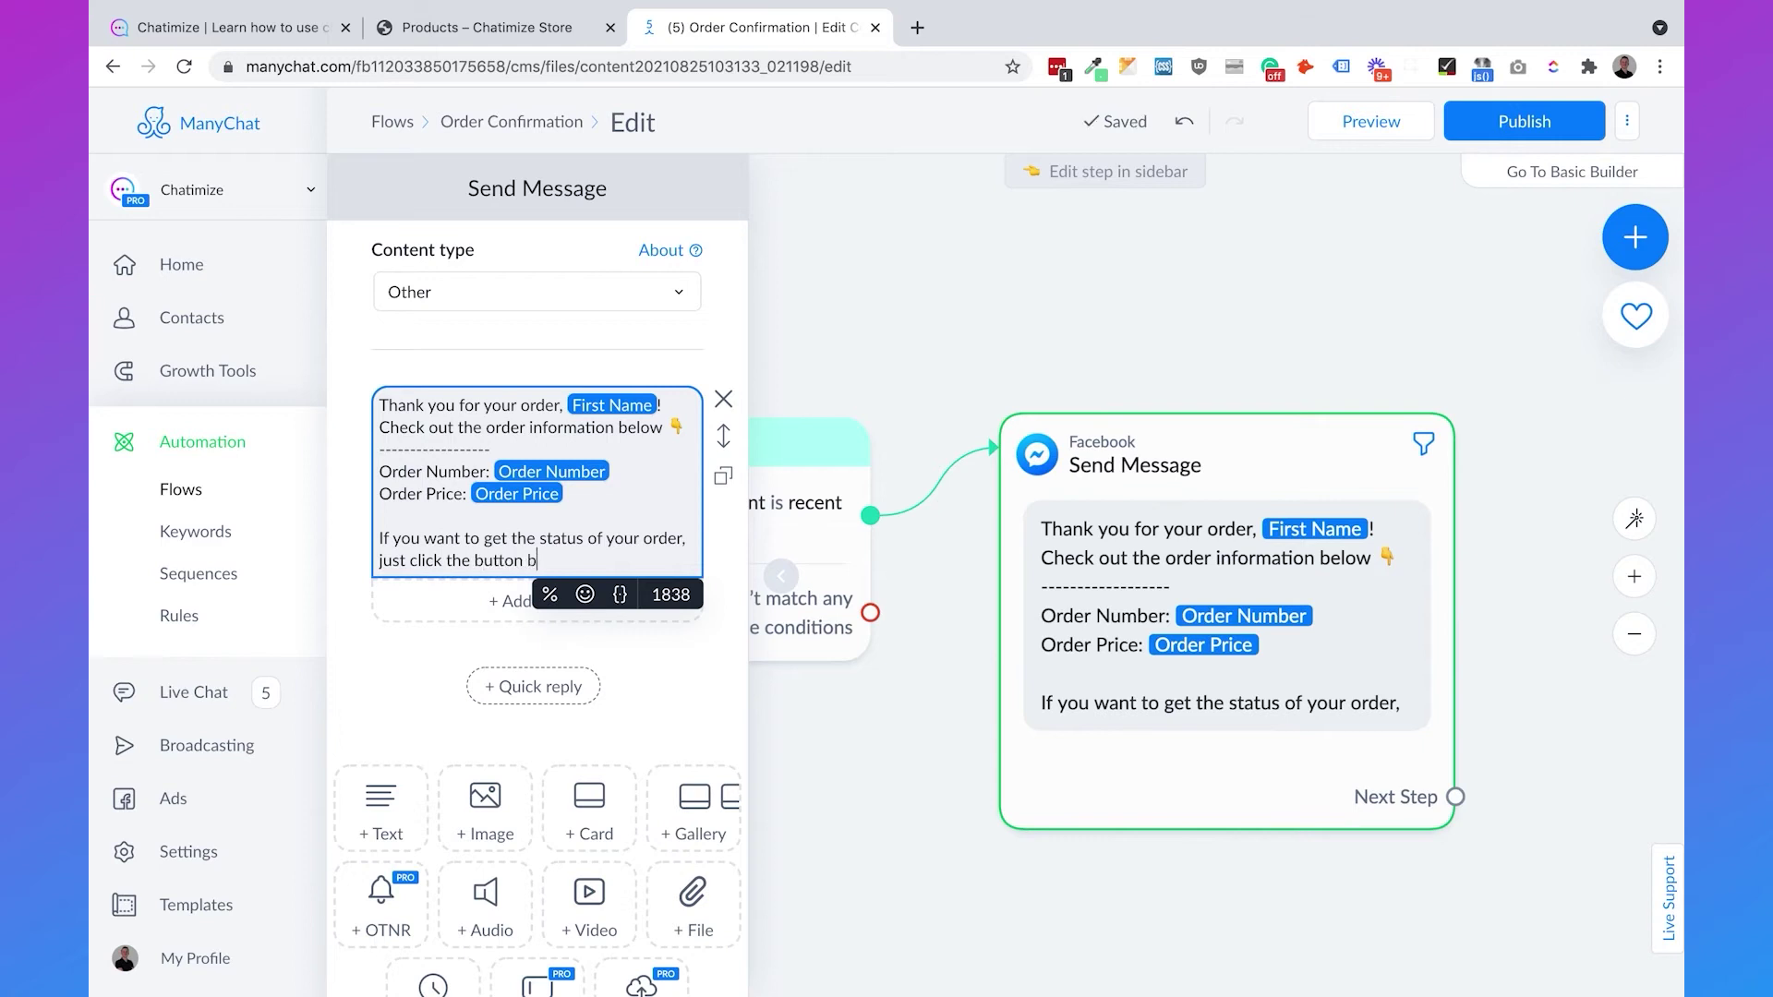
pyautogui.click(585, 594)
pyautogui.click(426, 315)
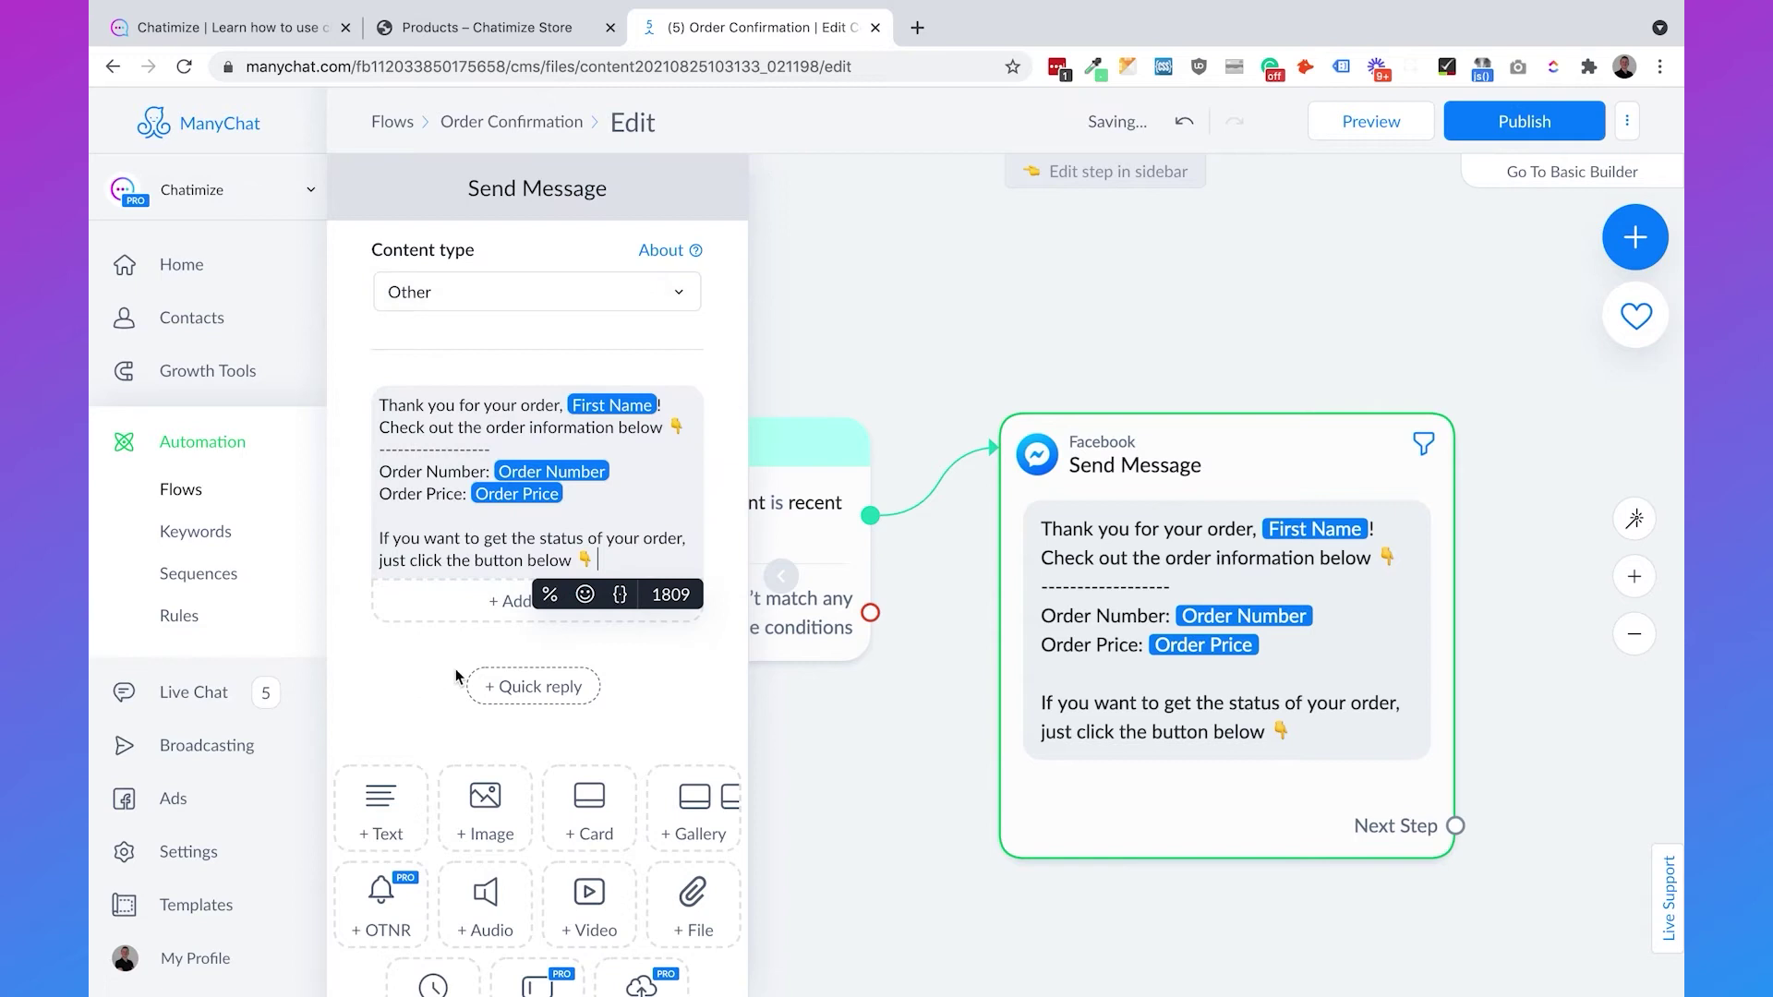
pyautogui.click(468, 602)
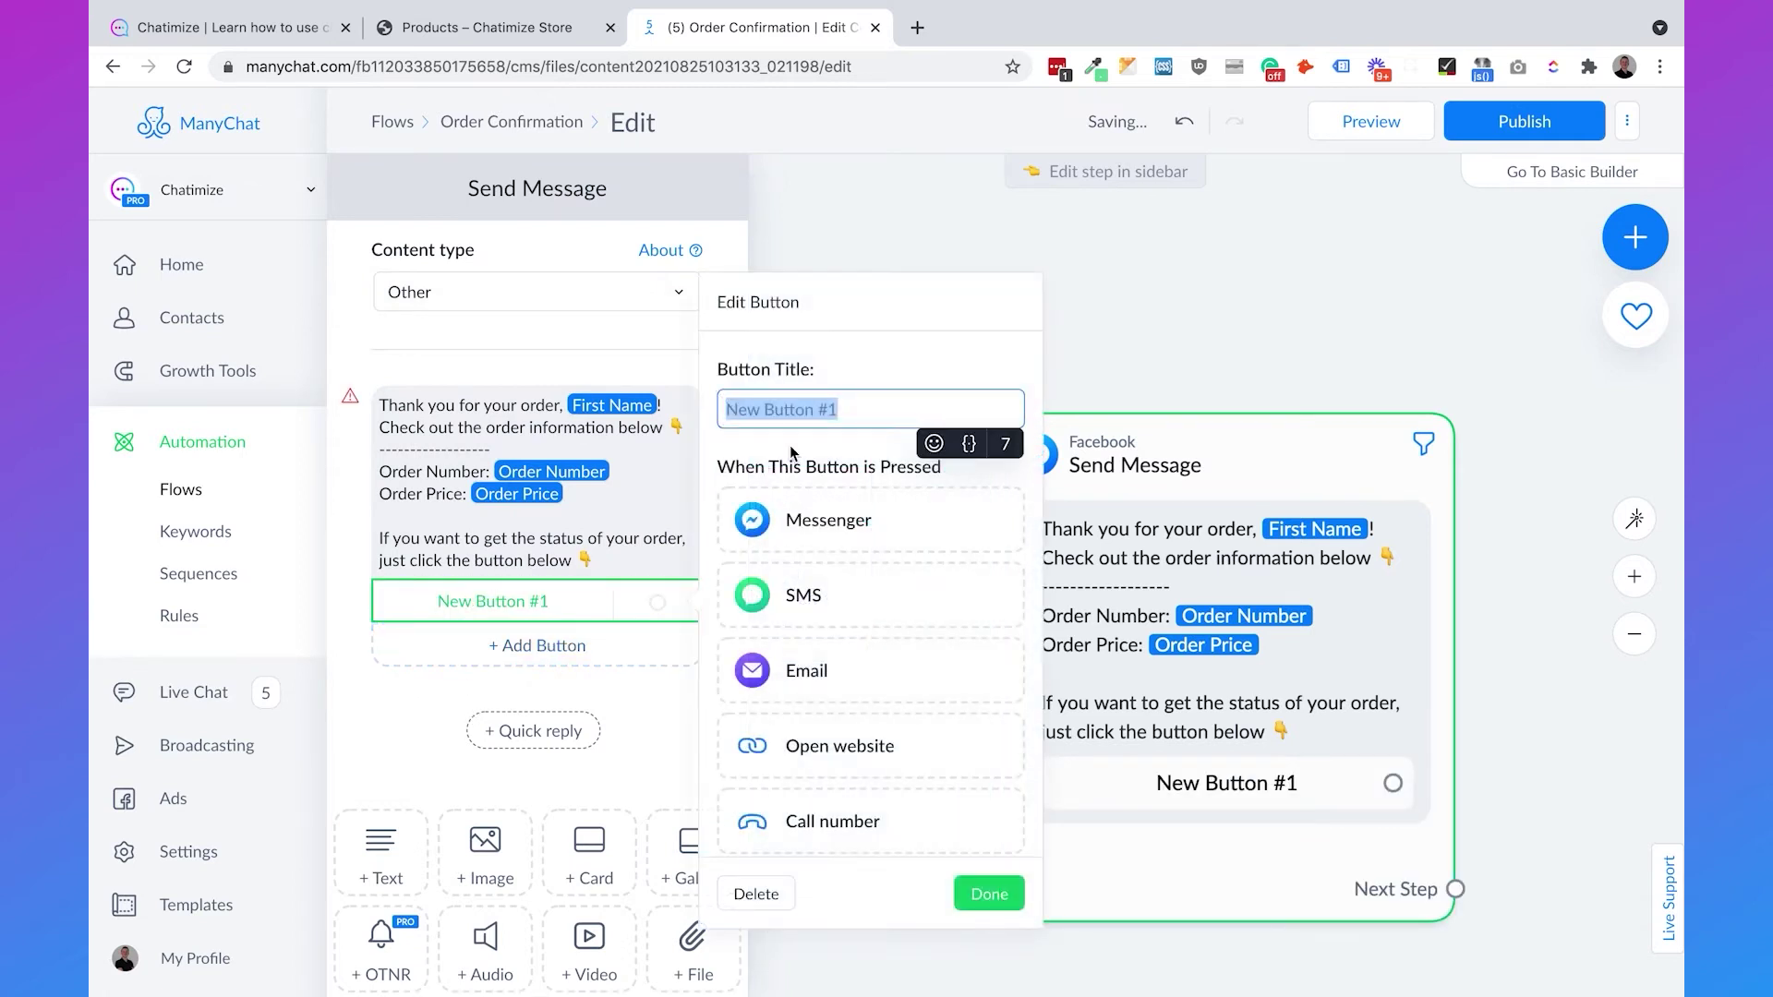
# - Title the button '🛍️ Order status' and make it open the Order Status Url field as a website
pyautogui.press('BackSpace')
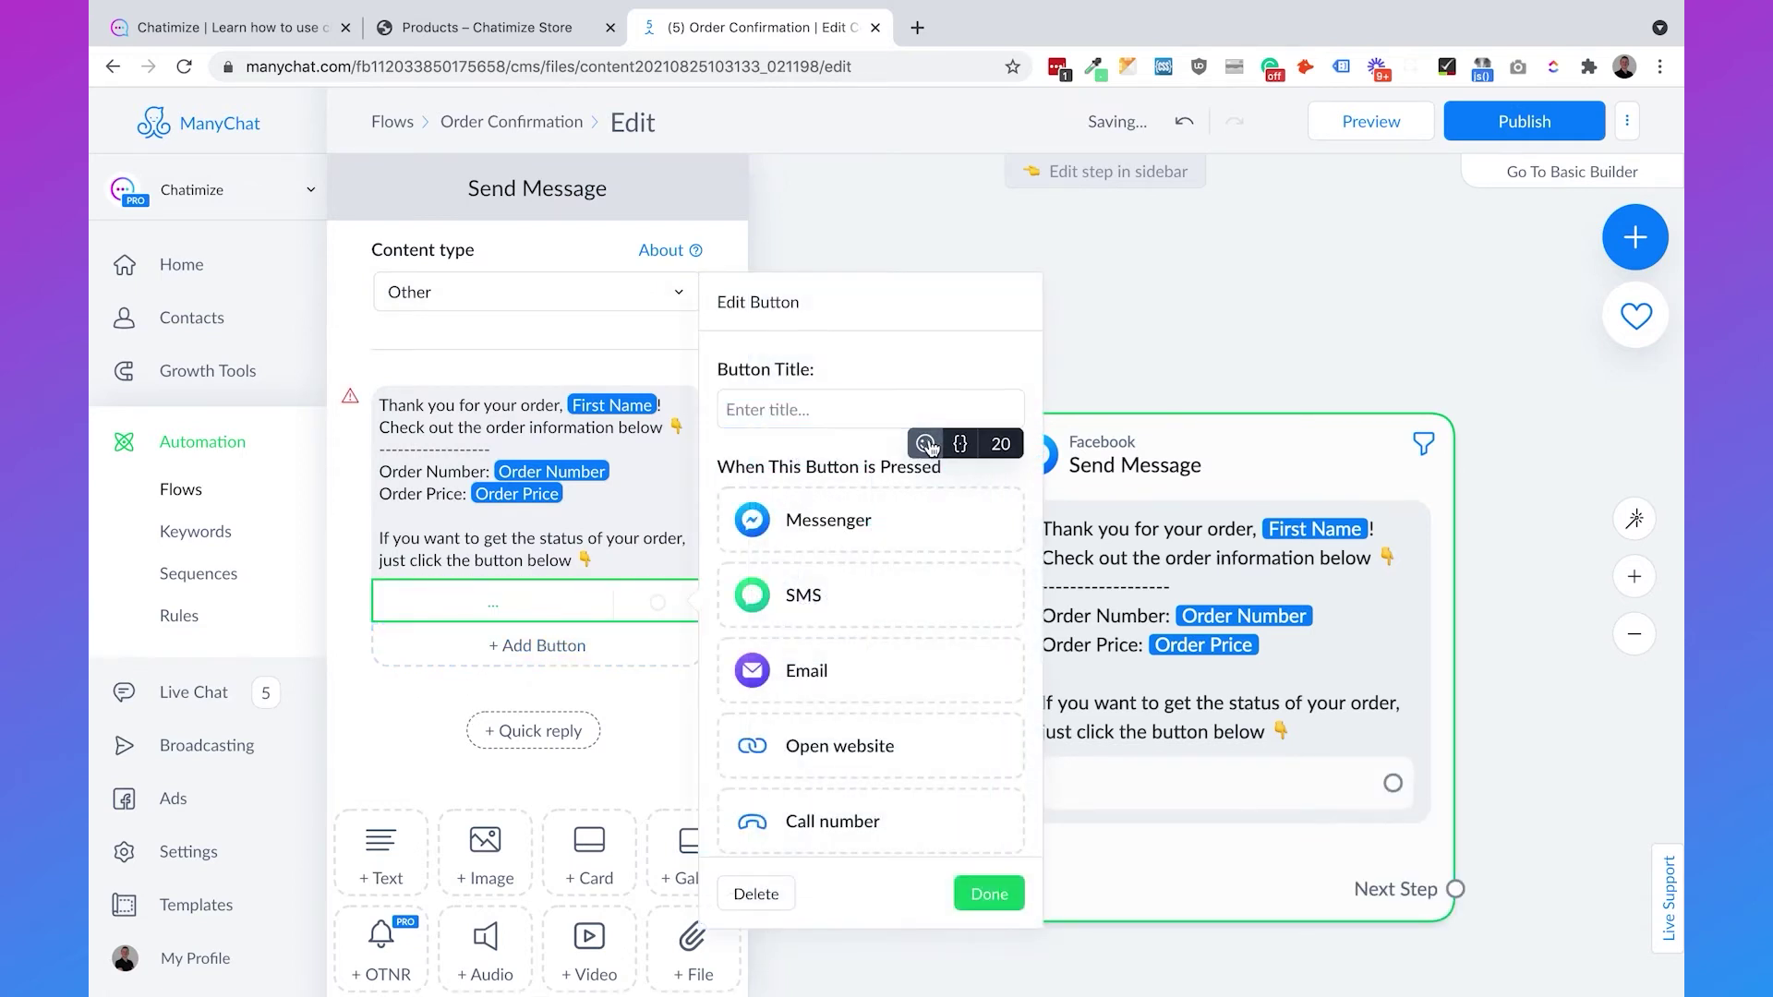
pyautogui.click(934, 442)
pyautogui.click(964, 610)
pyautogui.write('Order status')
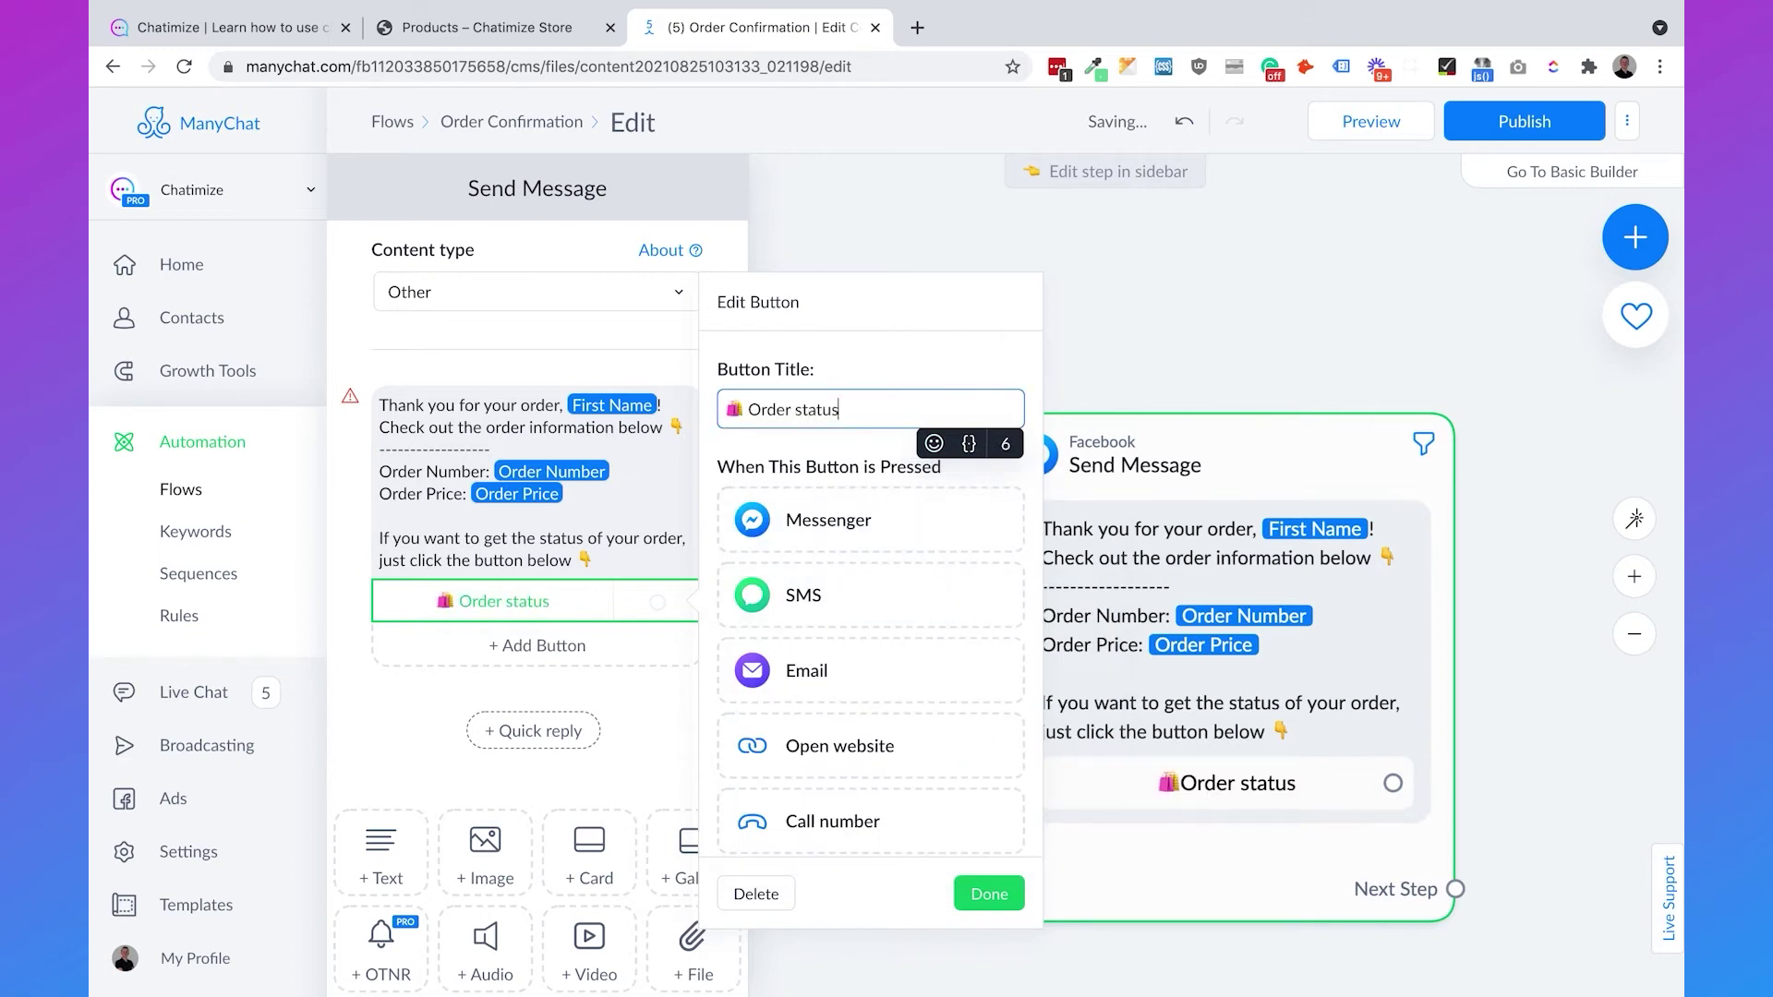
pyautogui.click(842, 746)
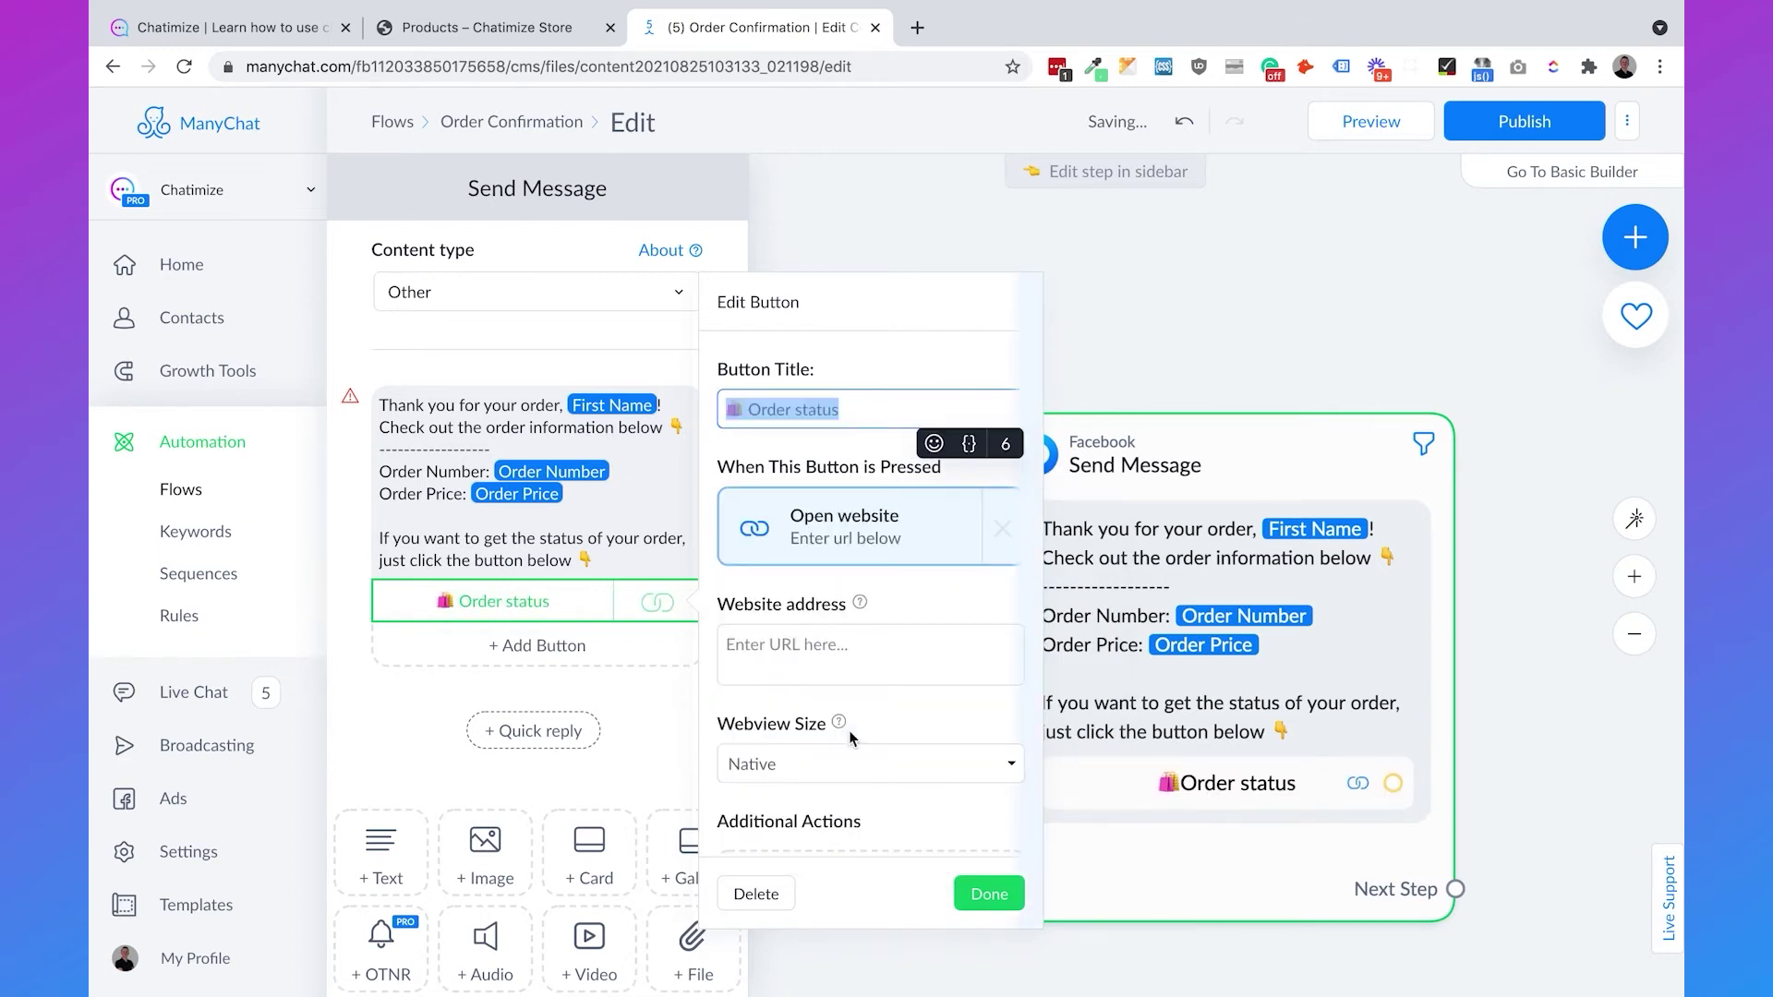
pyautogui.click(821, 661)
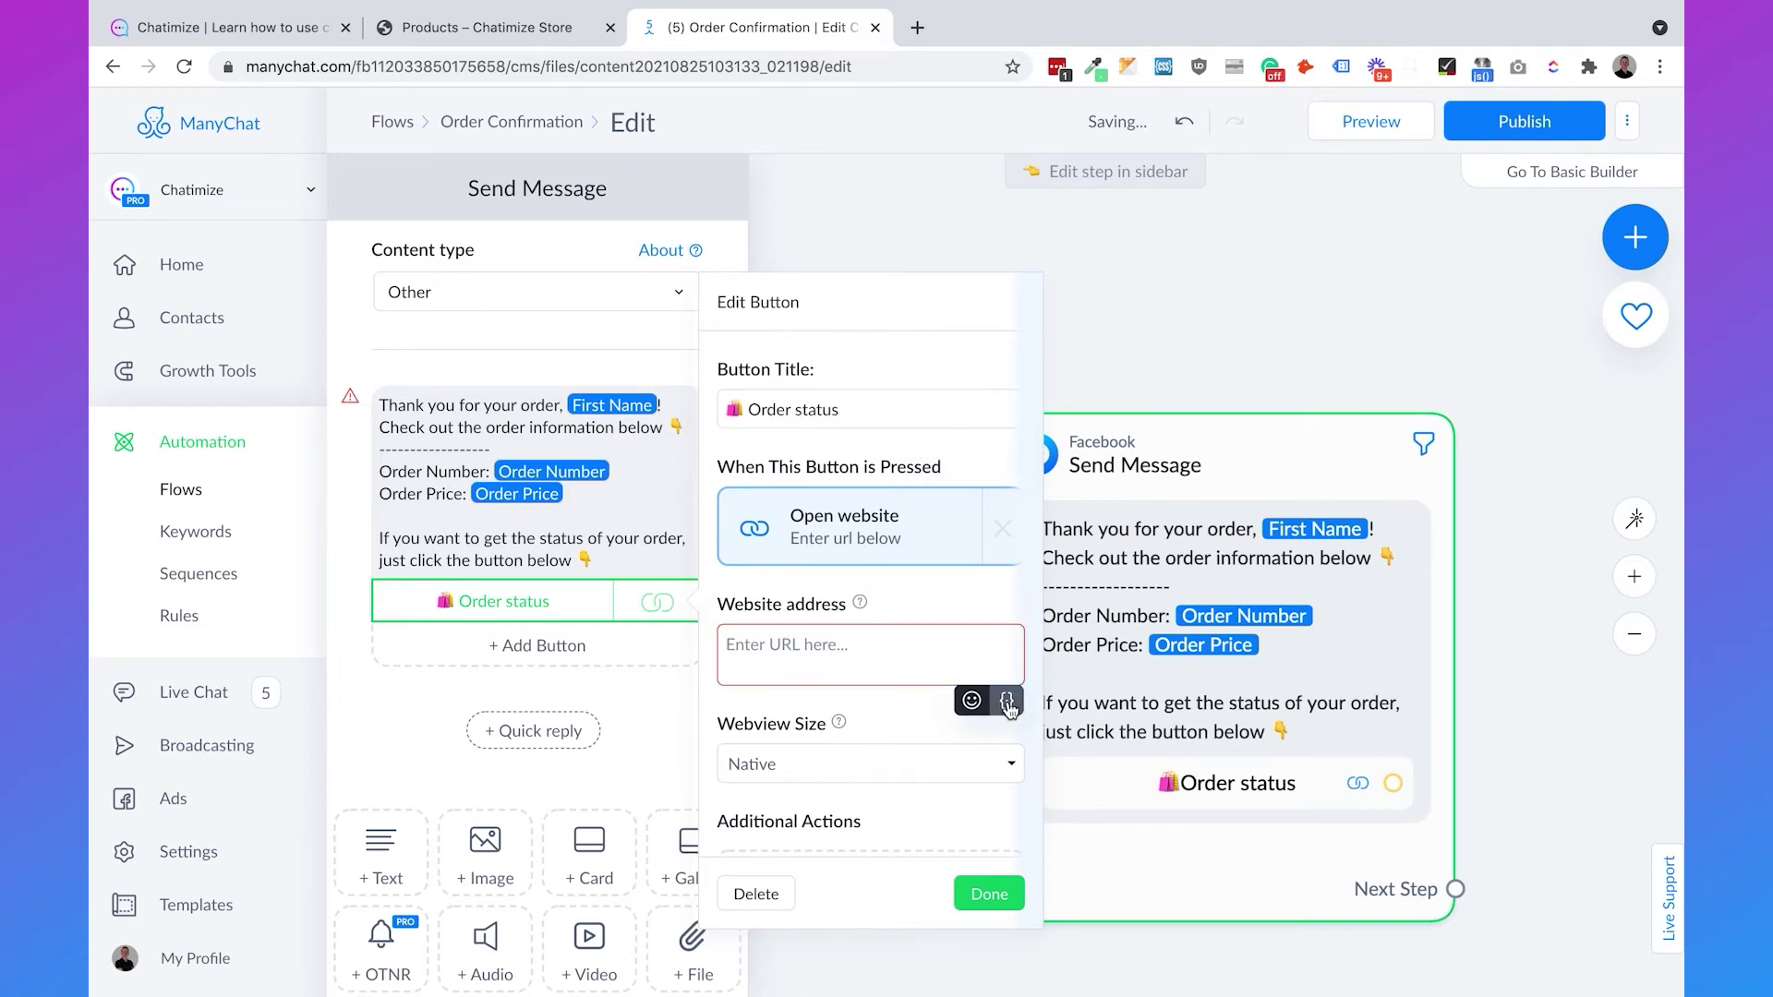
pyautogui.click(1006, 699)
pyautogui.write('status')
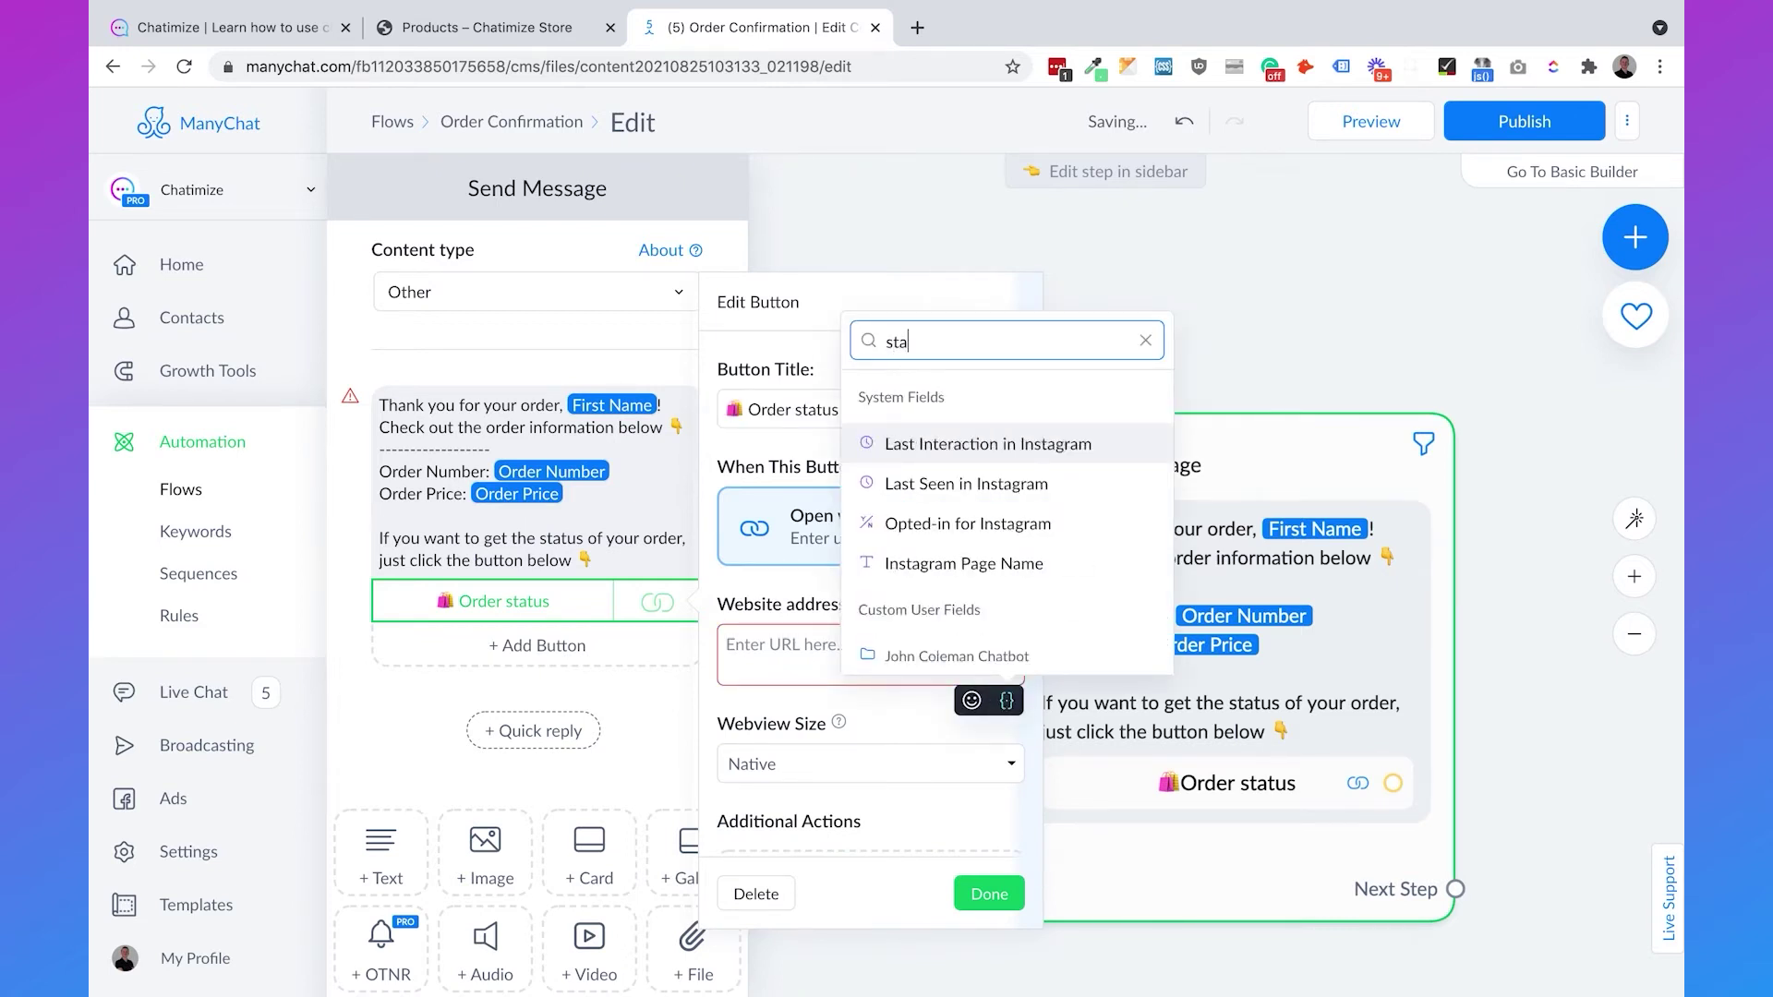
pyautogui.click(940, 584)
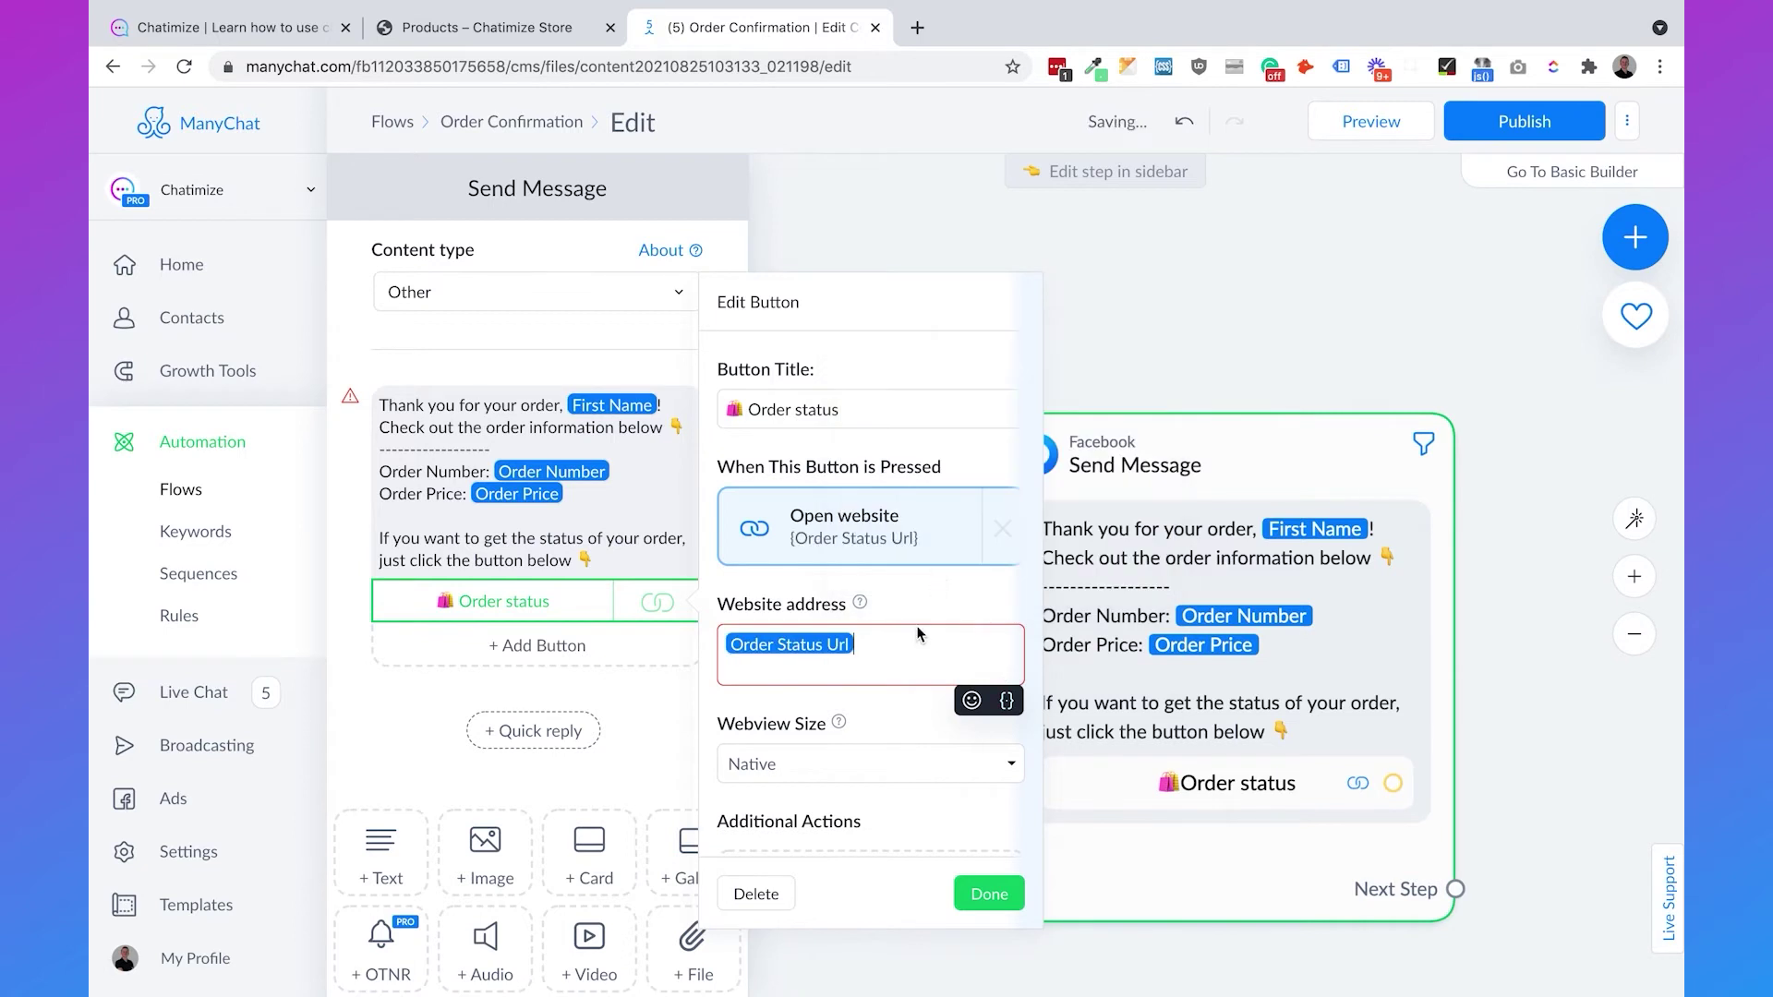
pyautogui.click(981, 892)
pyautogui.click(1234, 323)
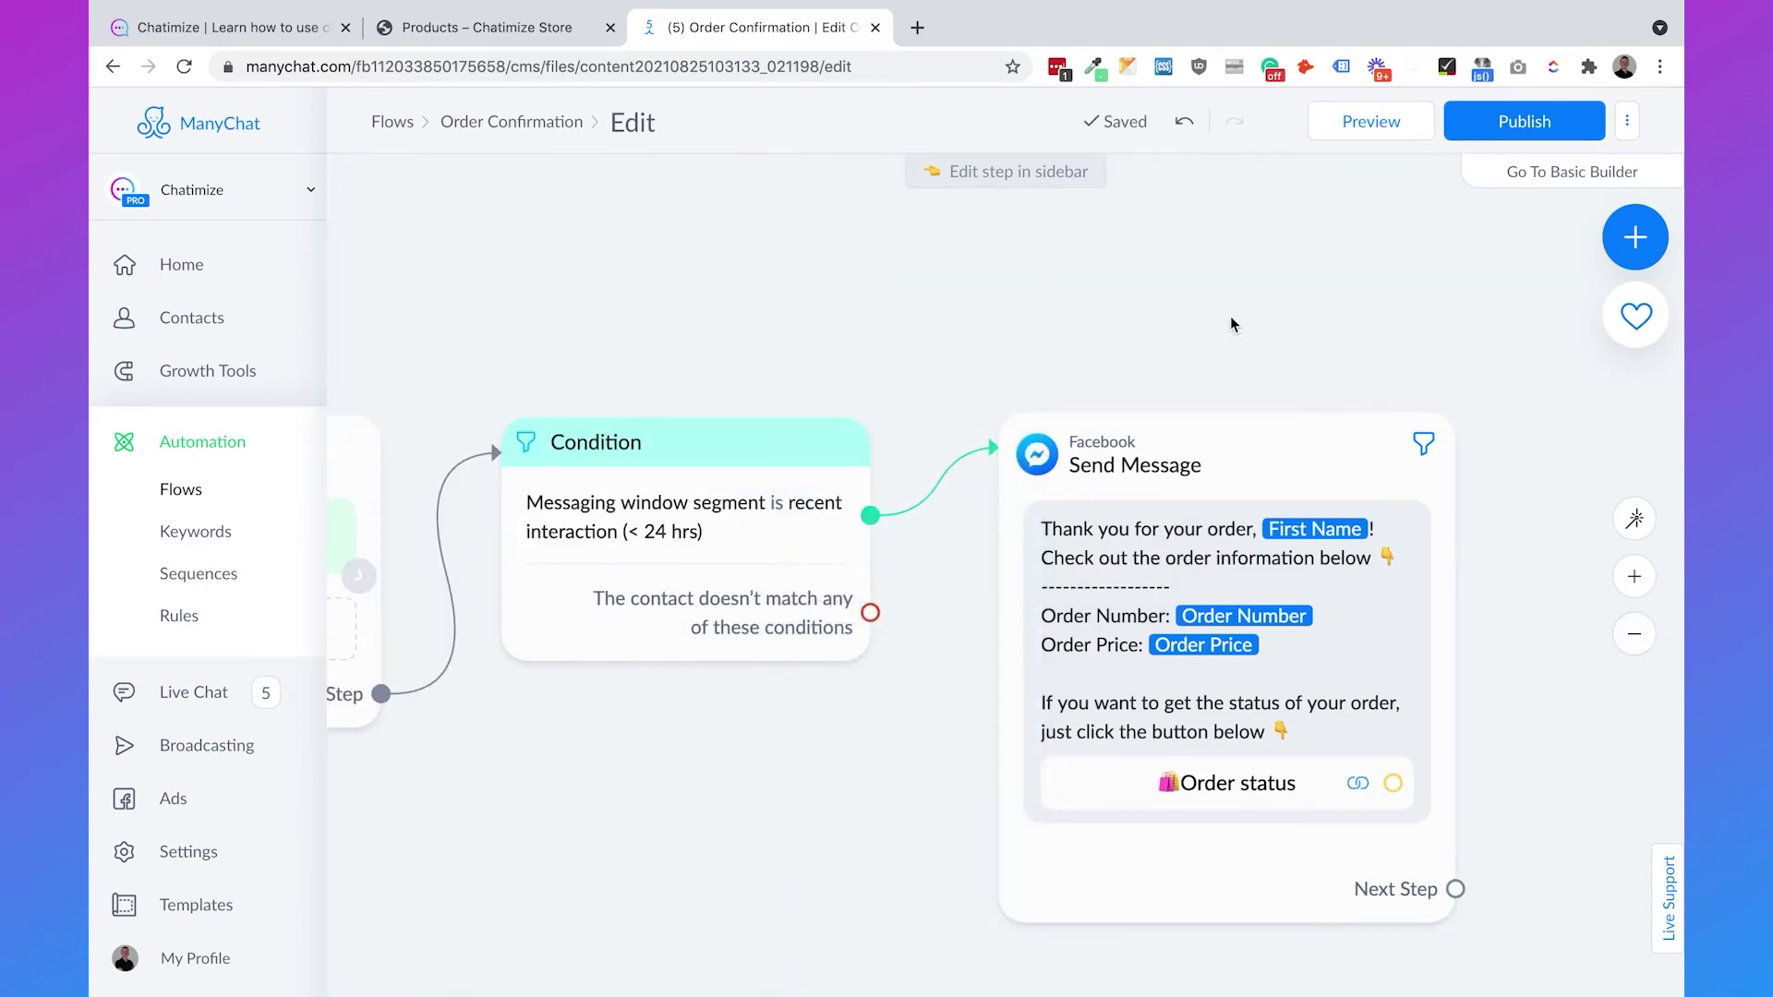
# - Connect a Smart Delay of 30 seconds after the confirmation message
pyautogui.moveTo(1295, 339); pyautogui.dragTo(895, 305)
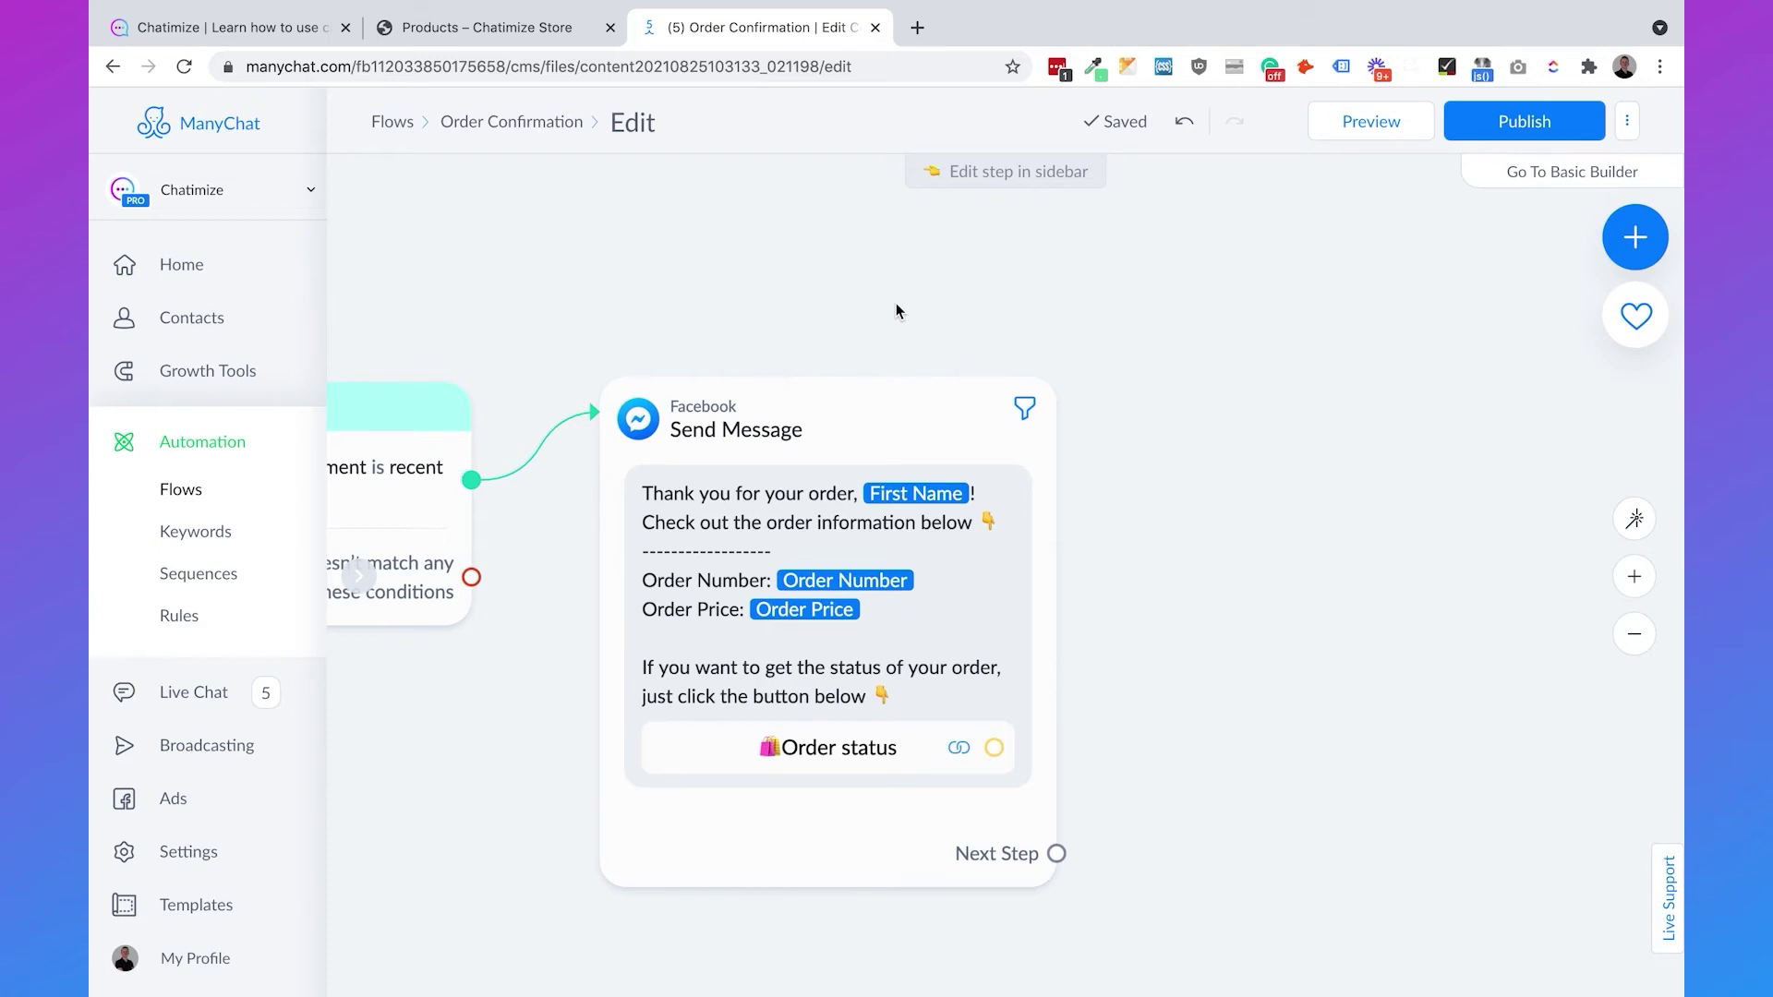
pyautogui.moveTo(1057, 853); pyautogui.dragTo(1182, 416)
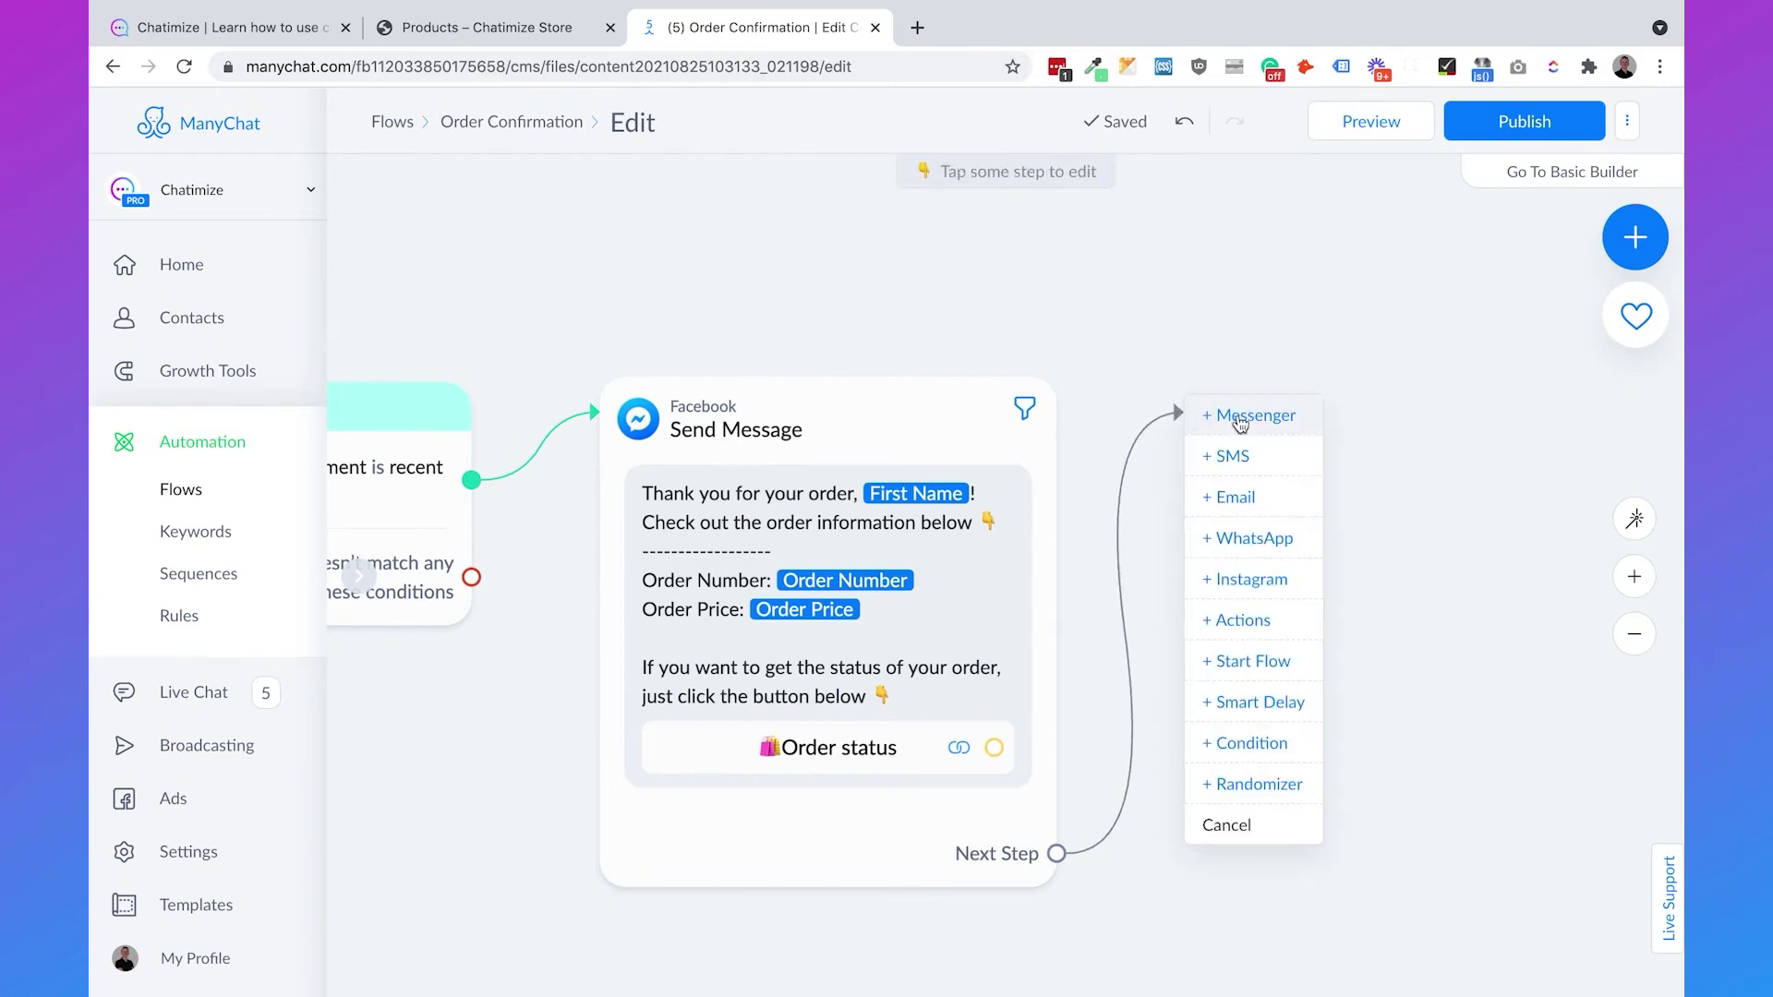
pyautogui.click(1278, 700)
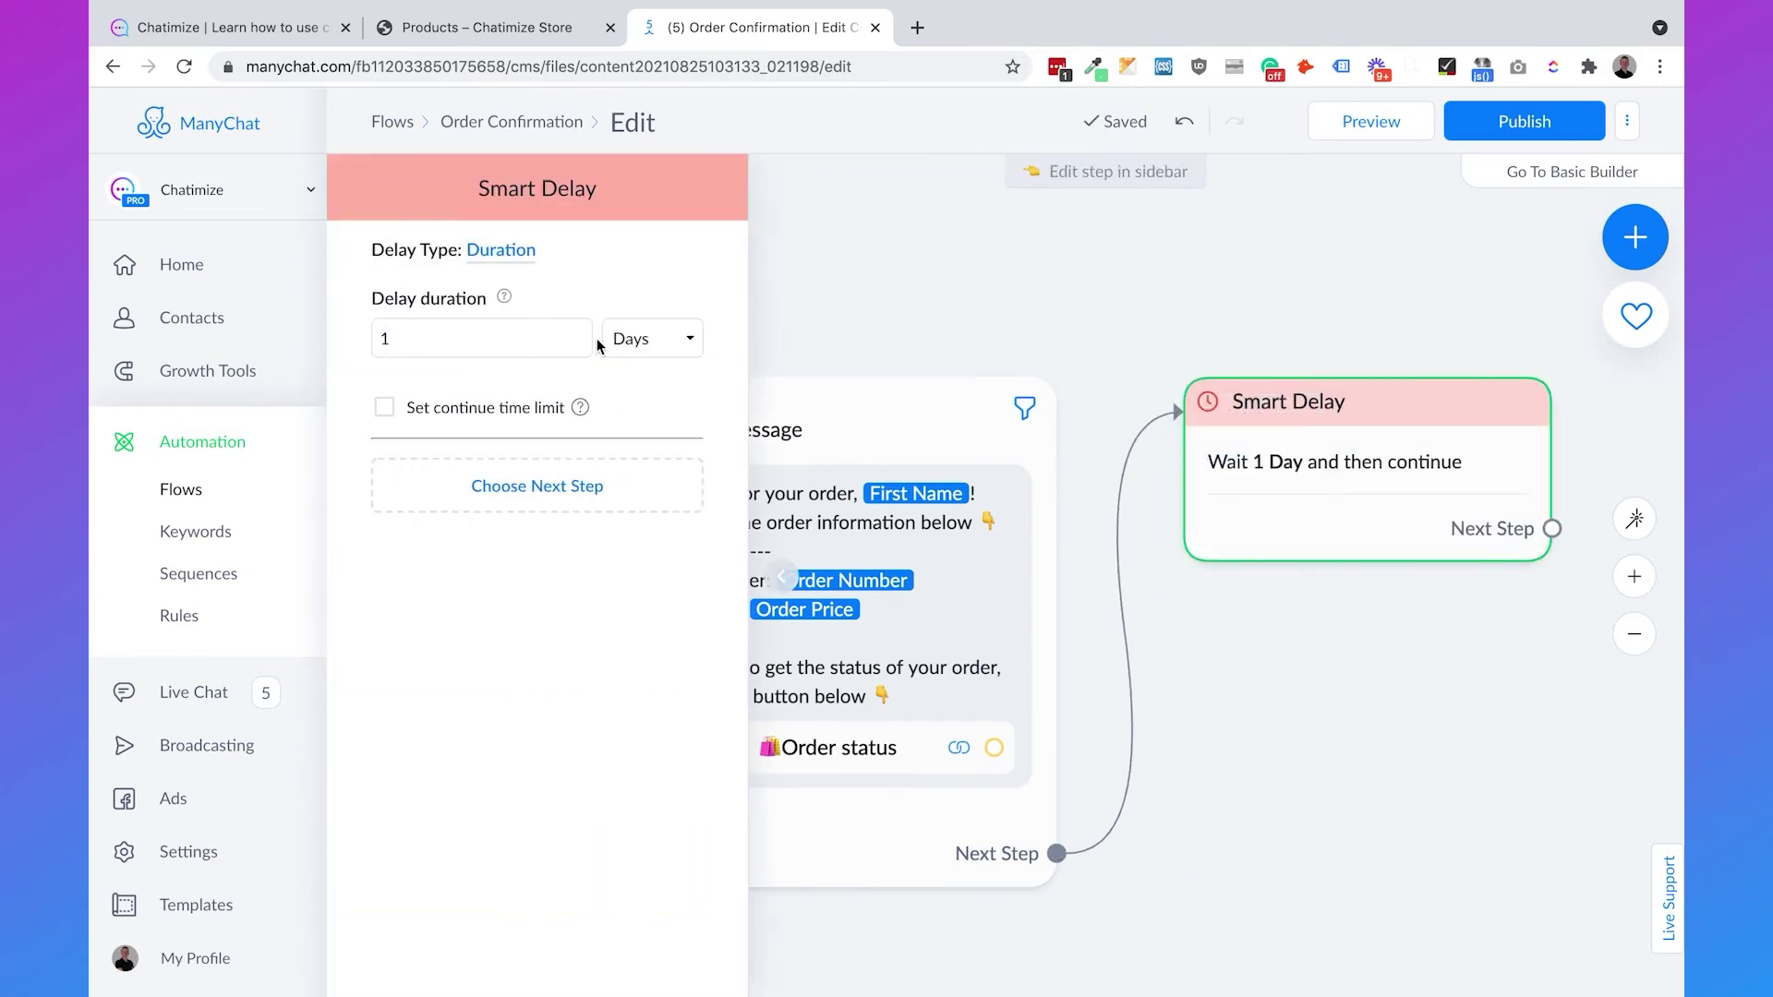
pyautogui.click(631, 344)
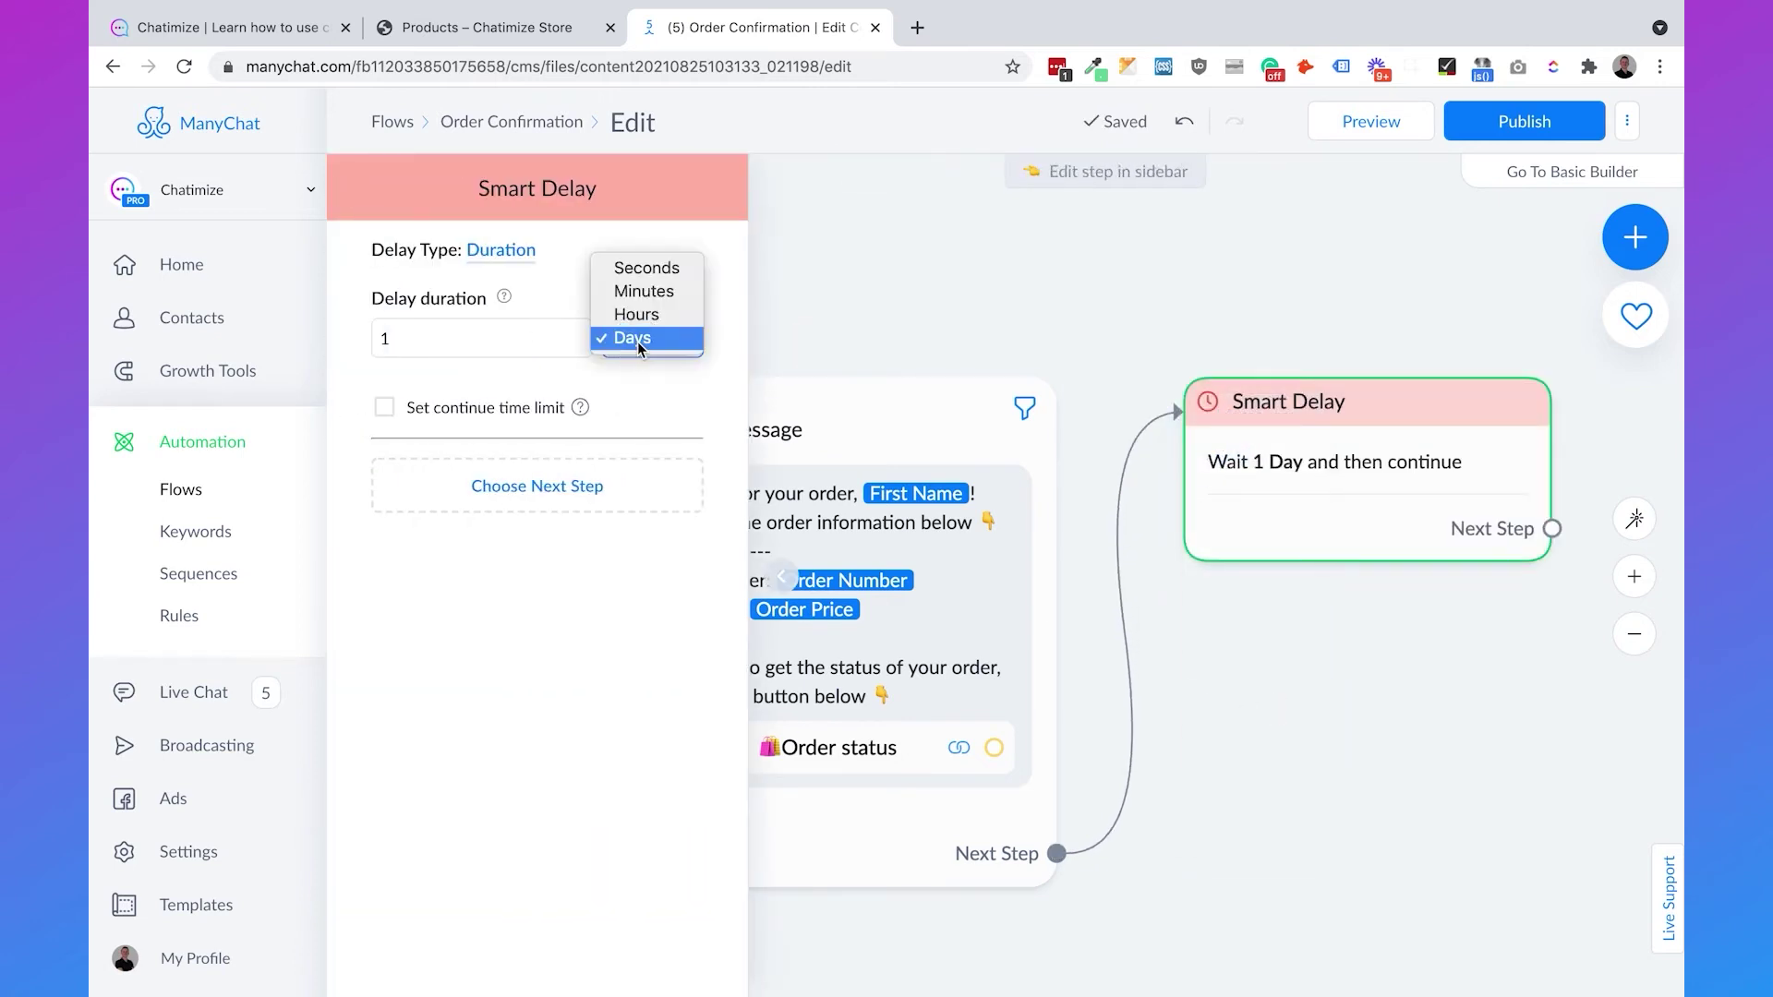
pyautogui.click(646, 266)
pyautogui.doubleClick(440, 345)
pyautogui.write('30')
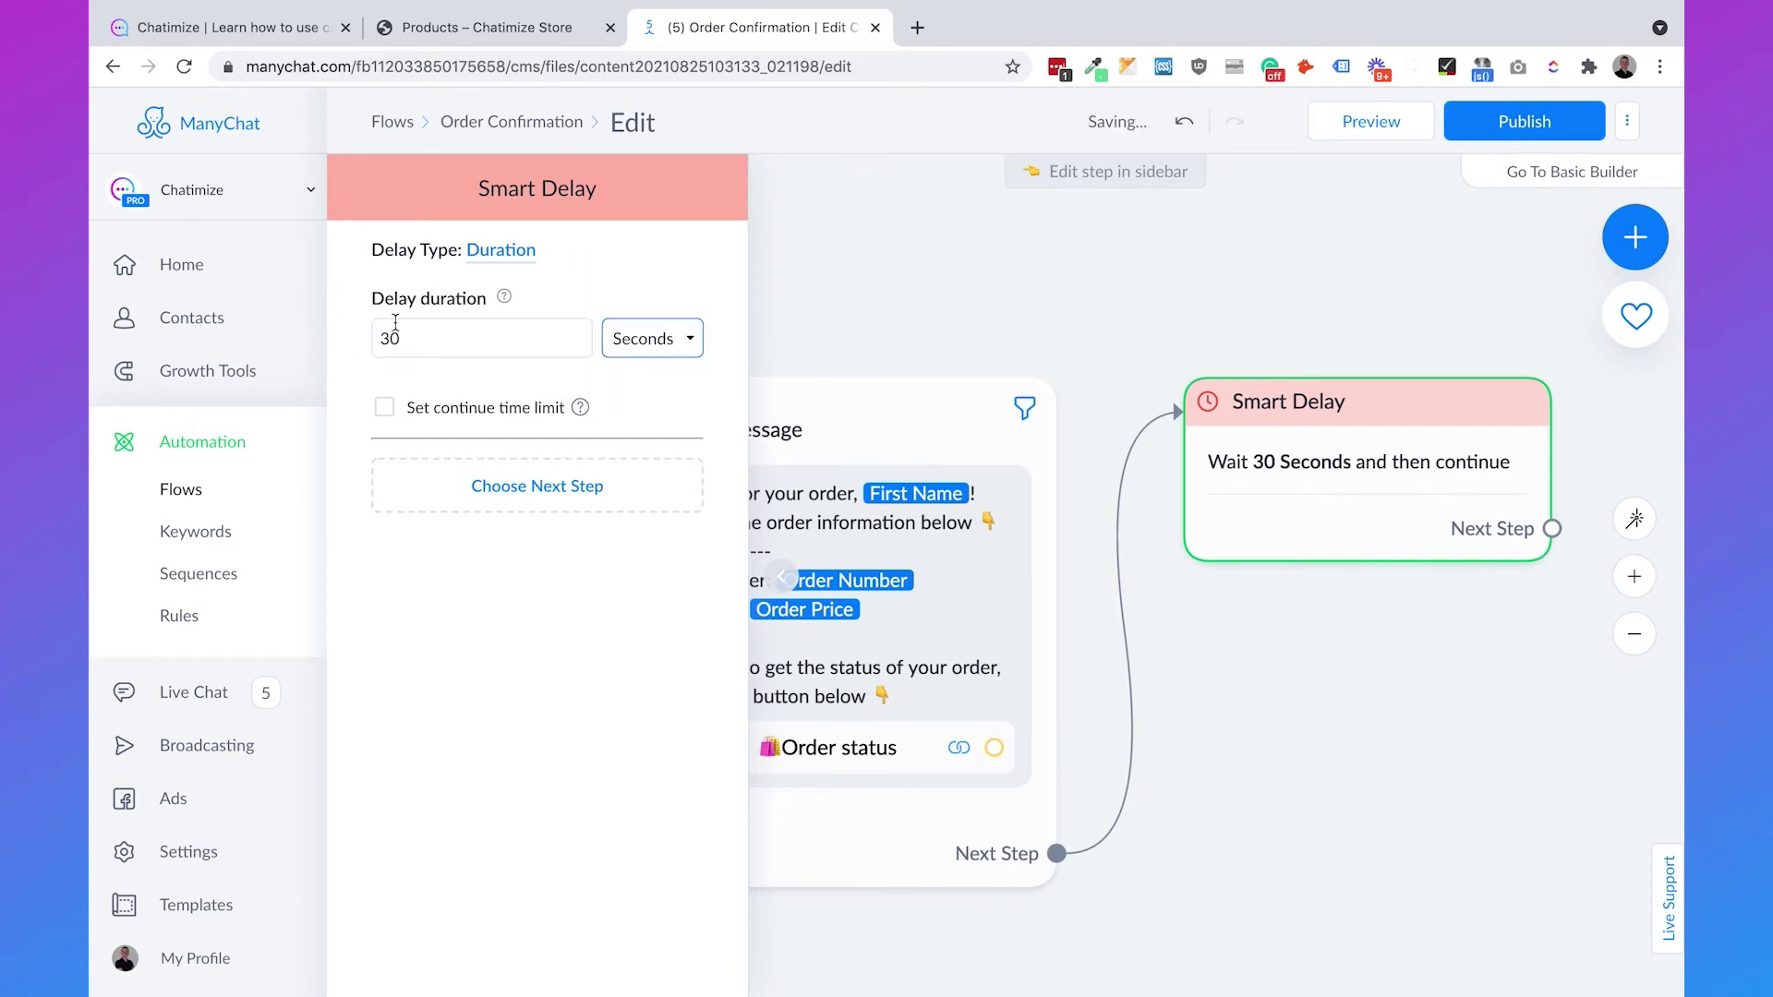
pyautogui.click(938, 289)
pyautogui.moveTo(1362, 309); pyautogui.dragTo(779, 308)
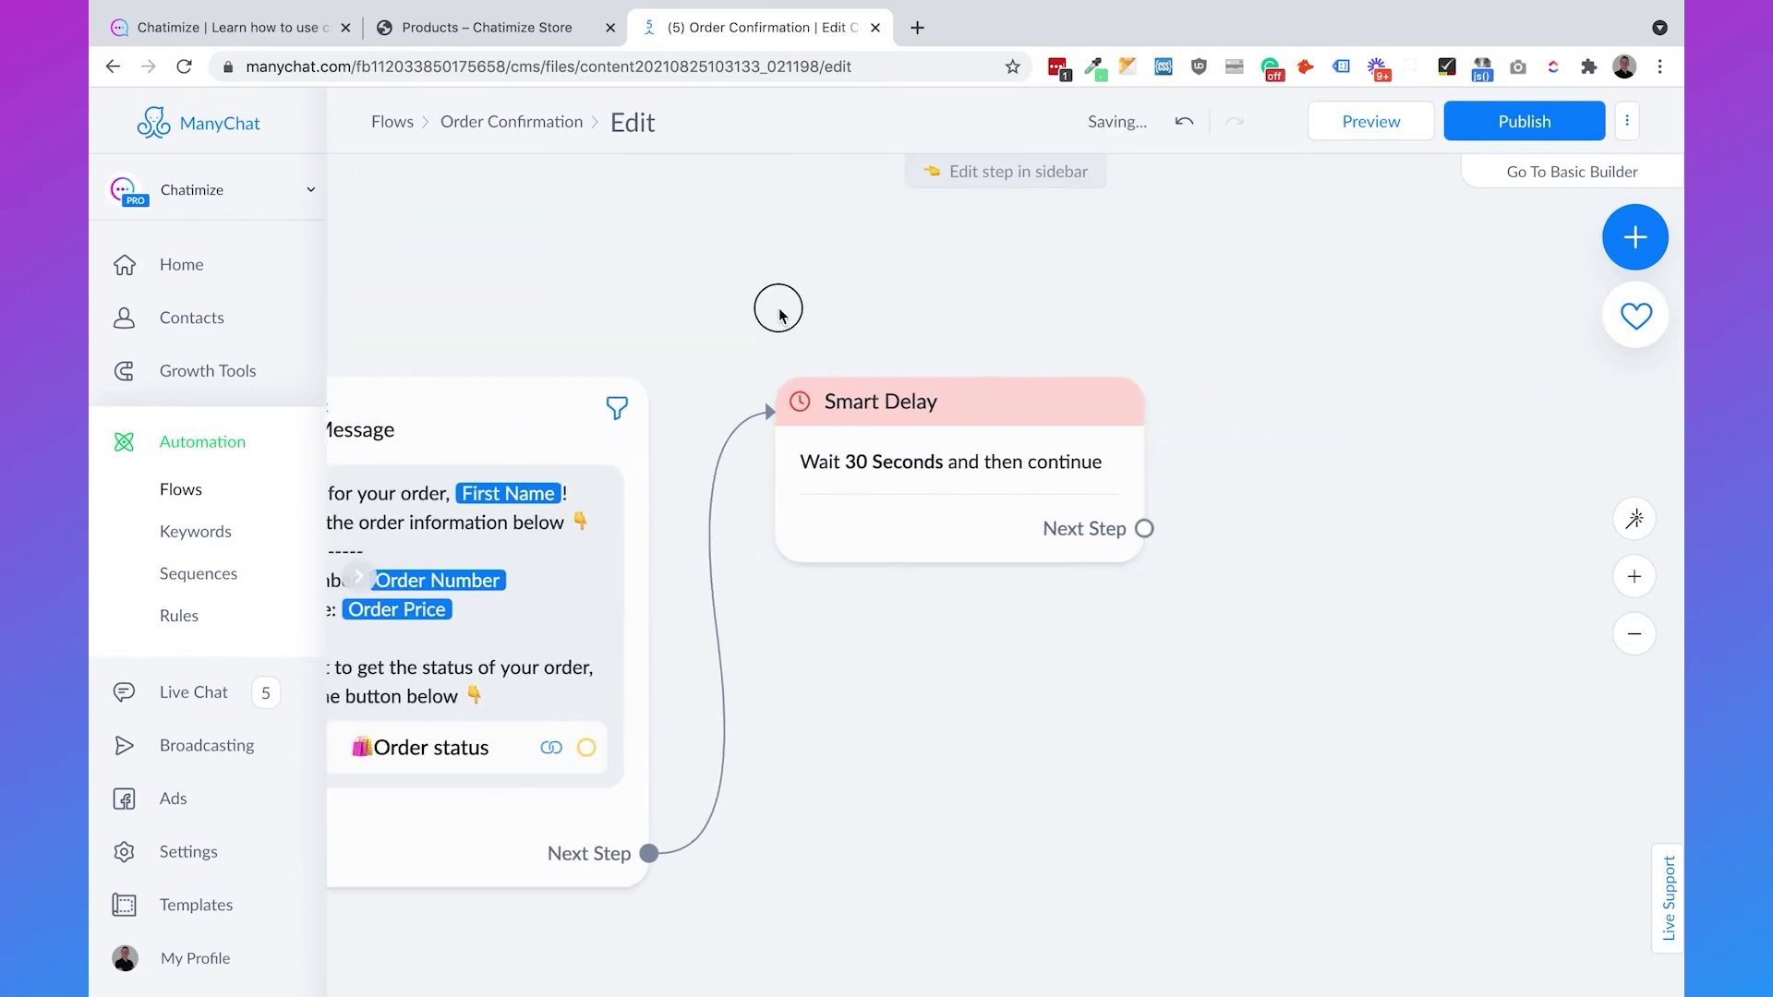
pyautogui.moveTo(975, 533); pyautogui.dragTo(1100, 380)
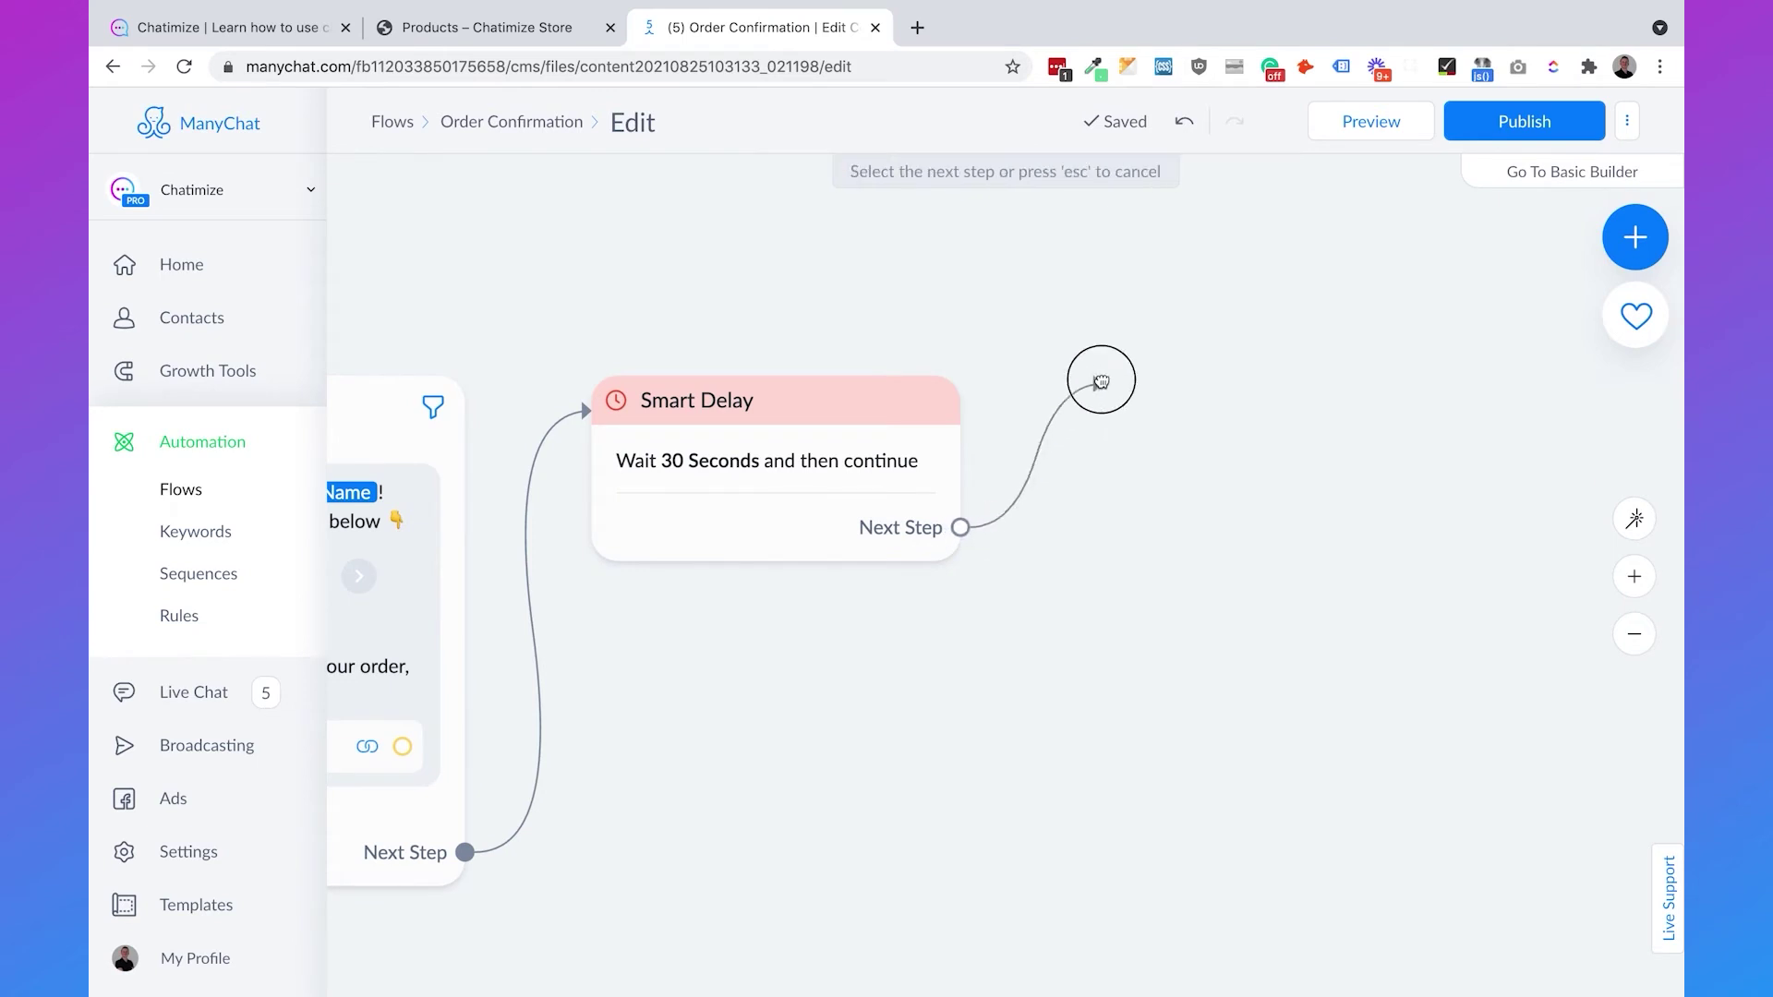
# - Add an Other-type message: 'If you want to get notified when a new collection launches, please hit the Notify Me button below 👇'
pyautogui.click(1145, 386)
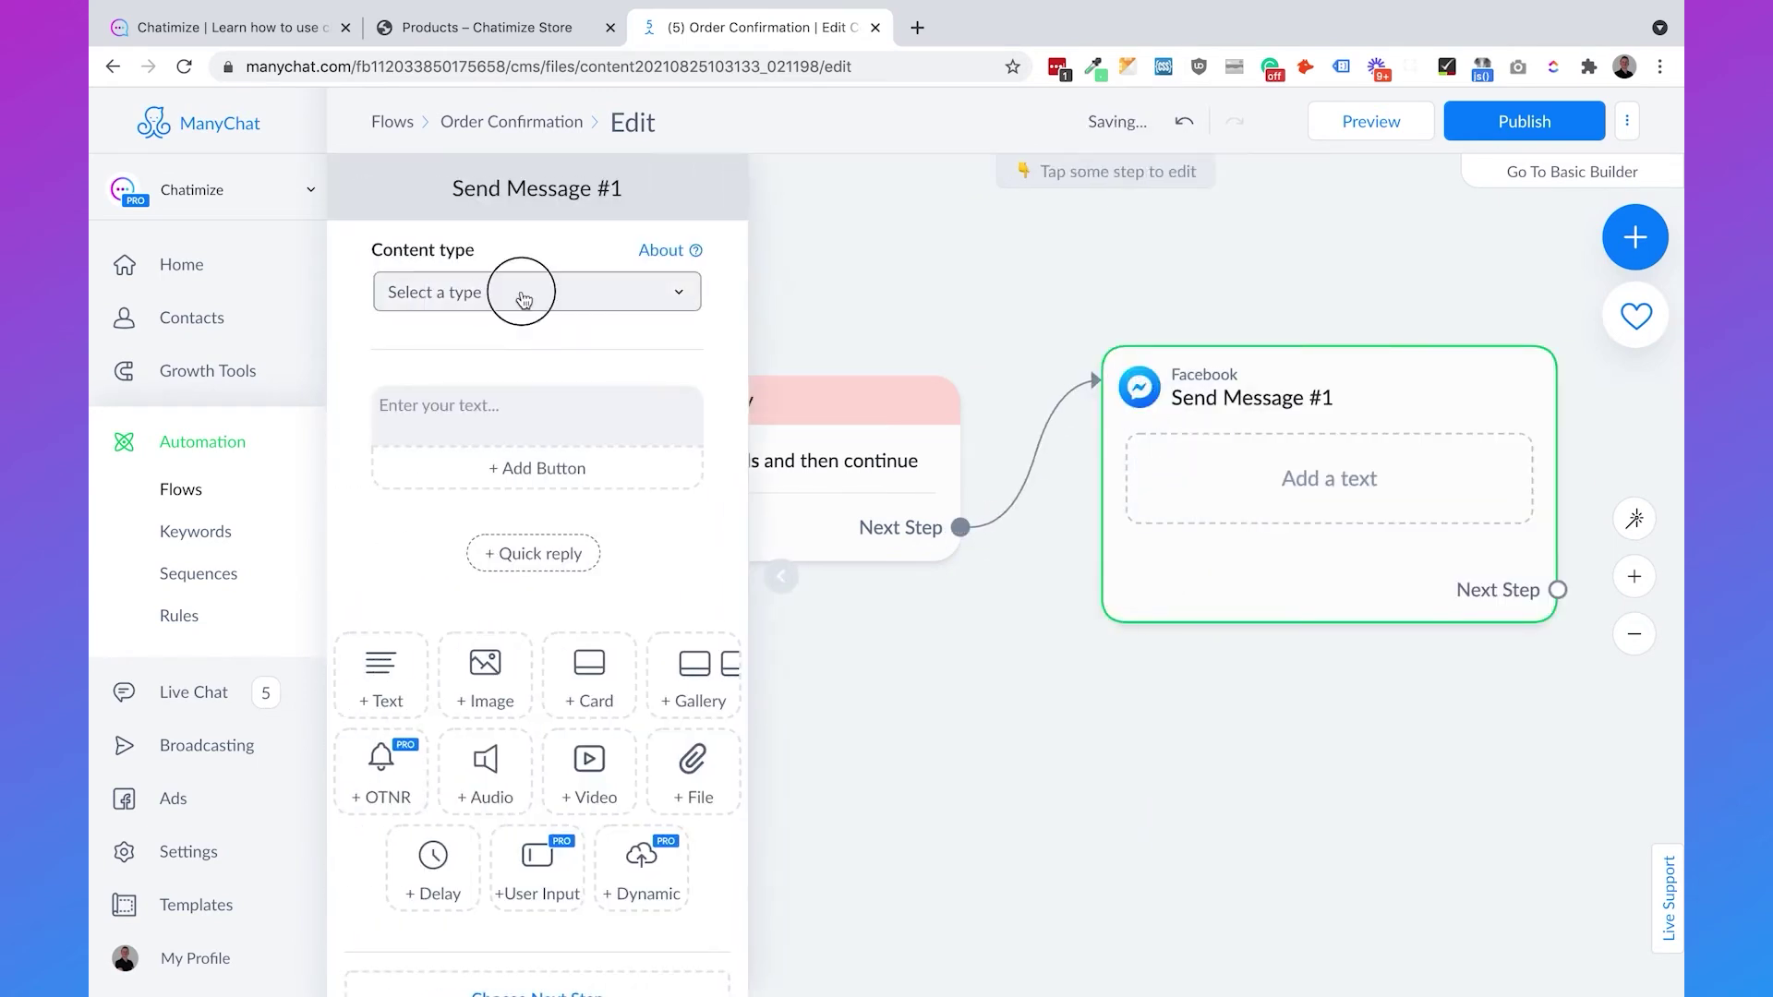
pyautogui.click(527, 293)
pyautogui.click(480, 408)
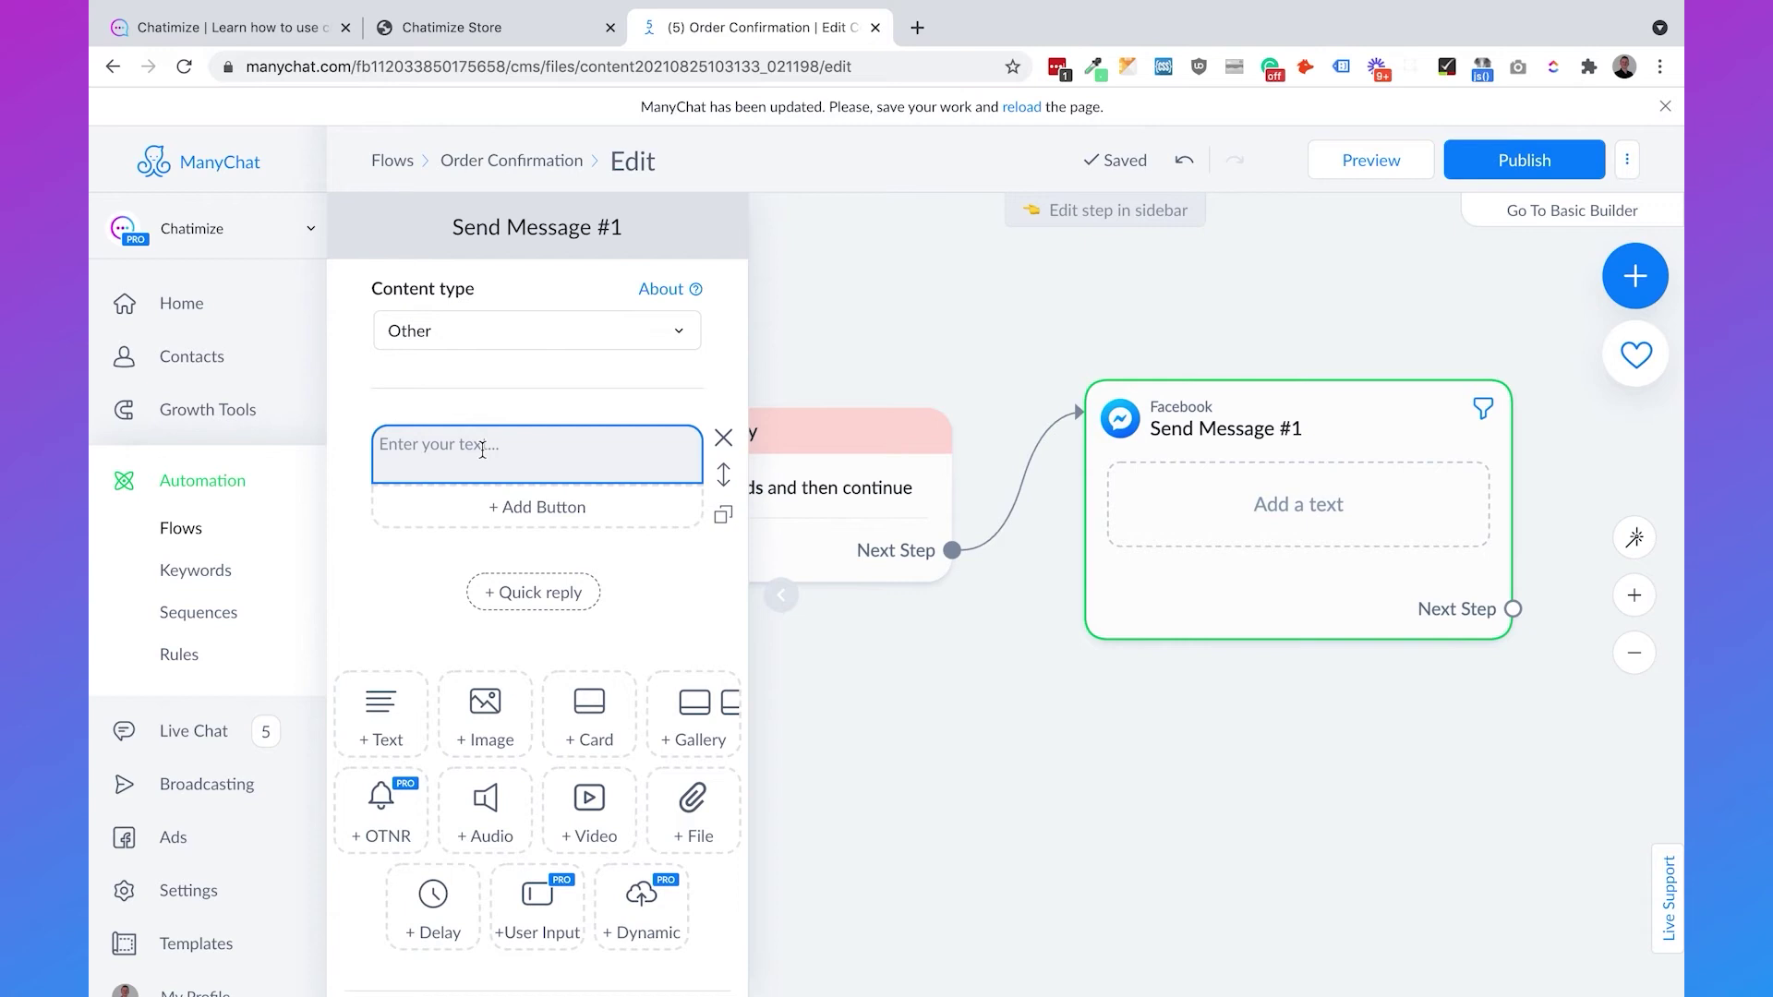
pyautogui.write('If you want to get notified when a new collection launches, p')
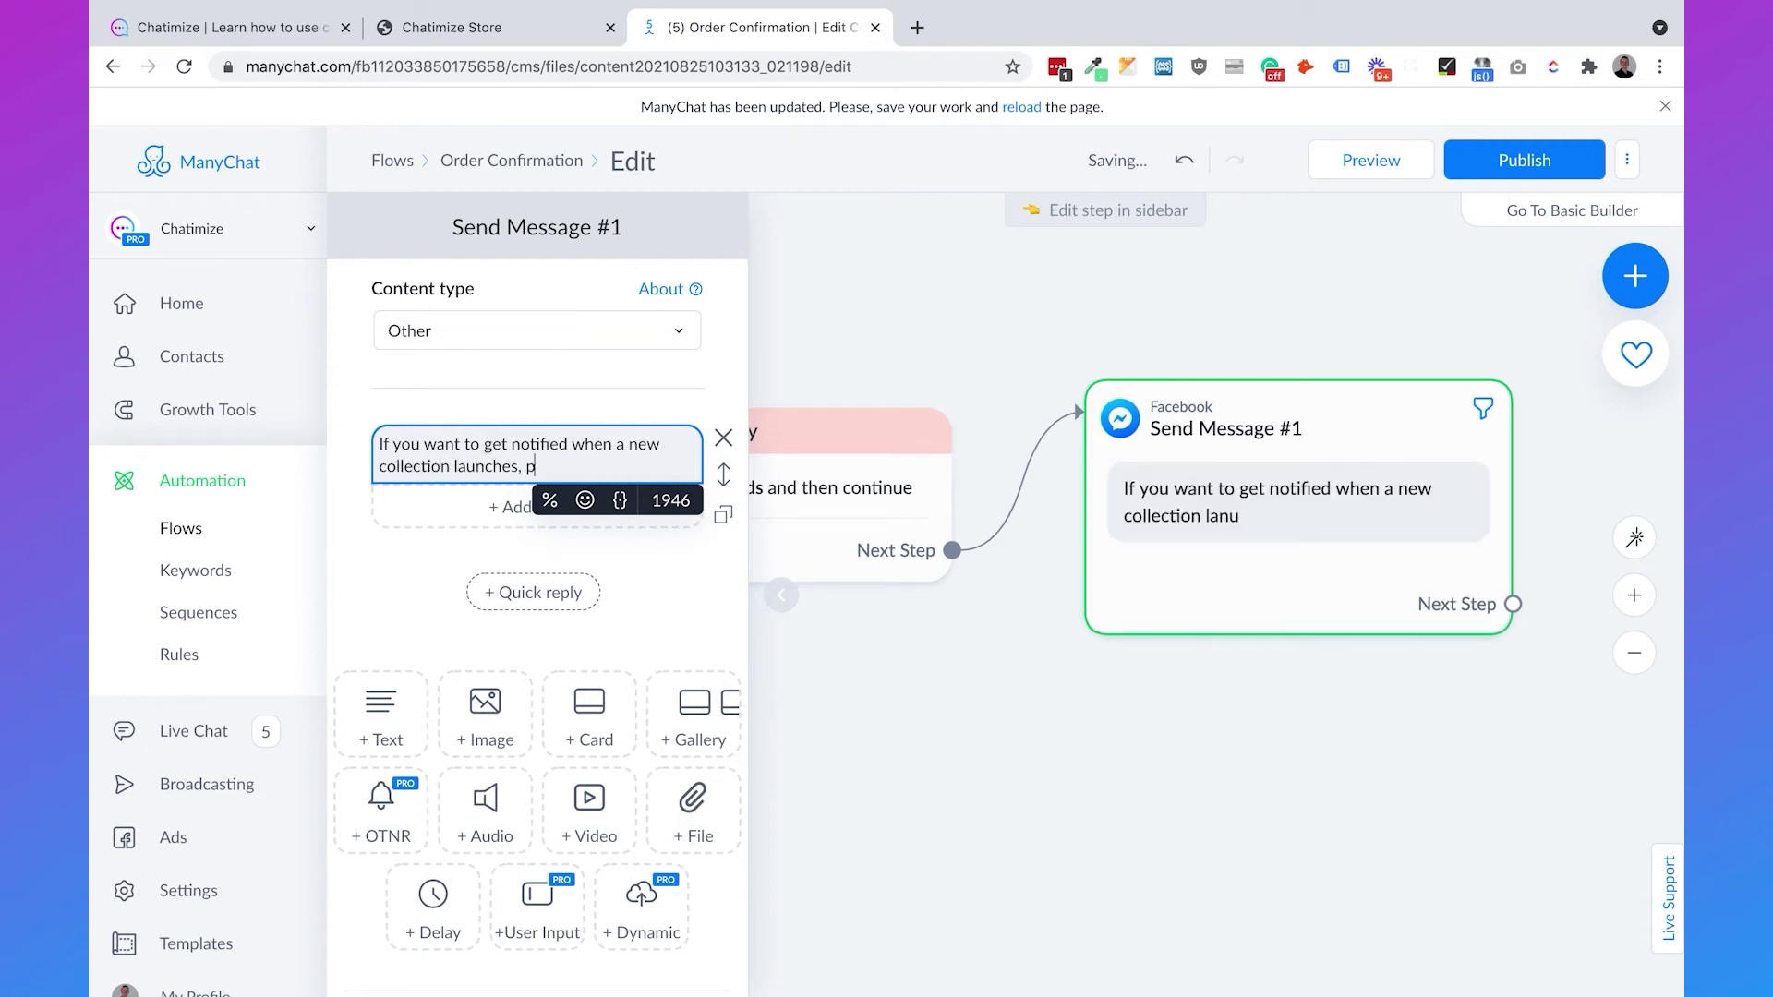
pyautogui.write('lease hit the Noti')
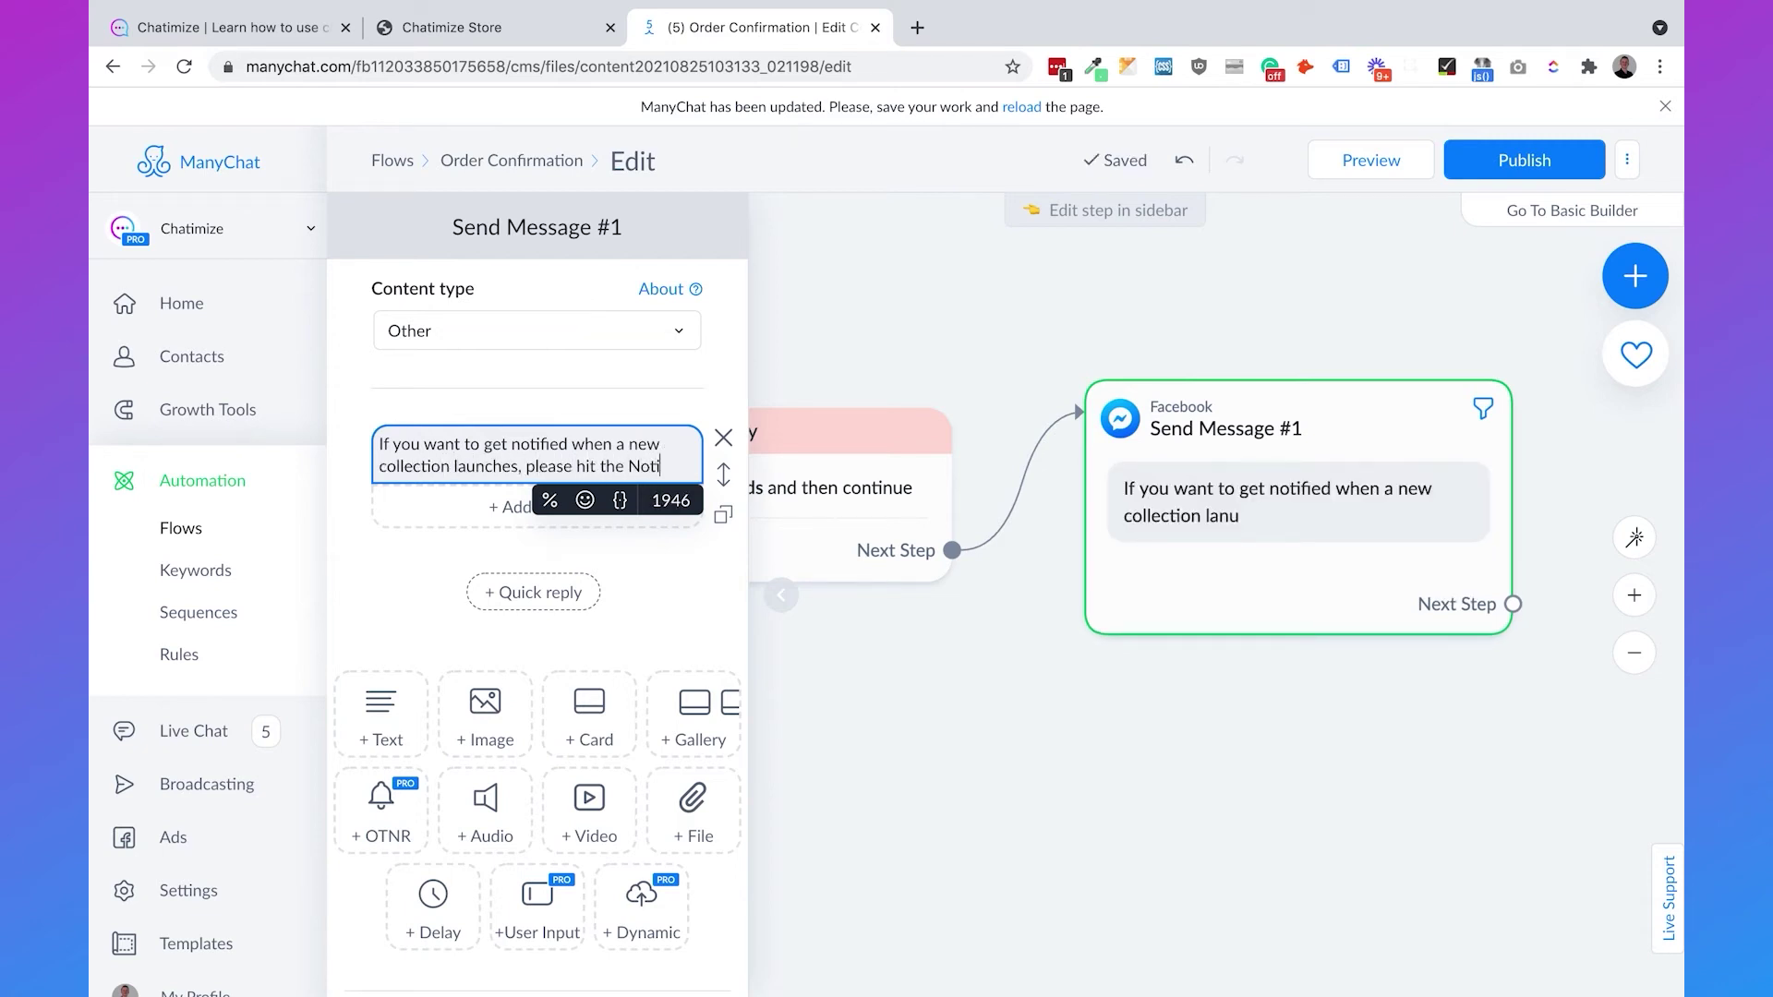
pyautogui.write('fy Me button below')
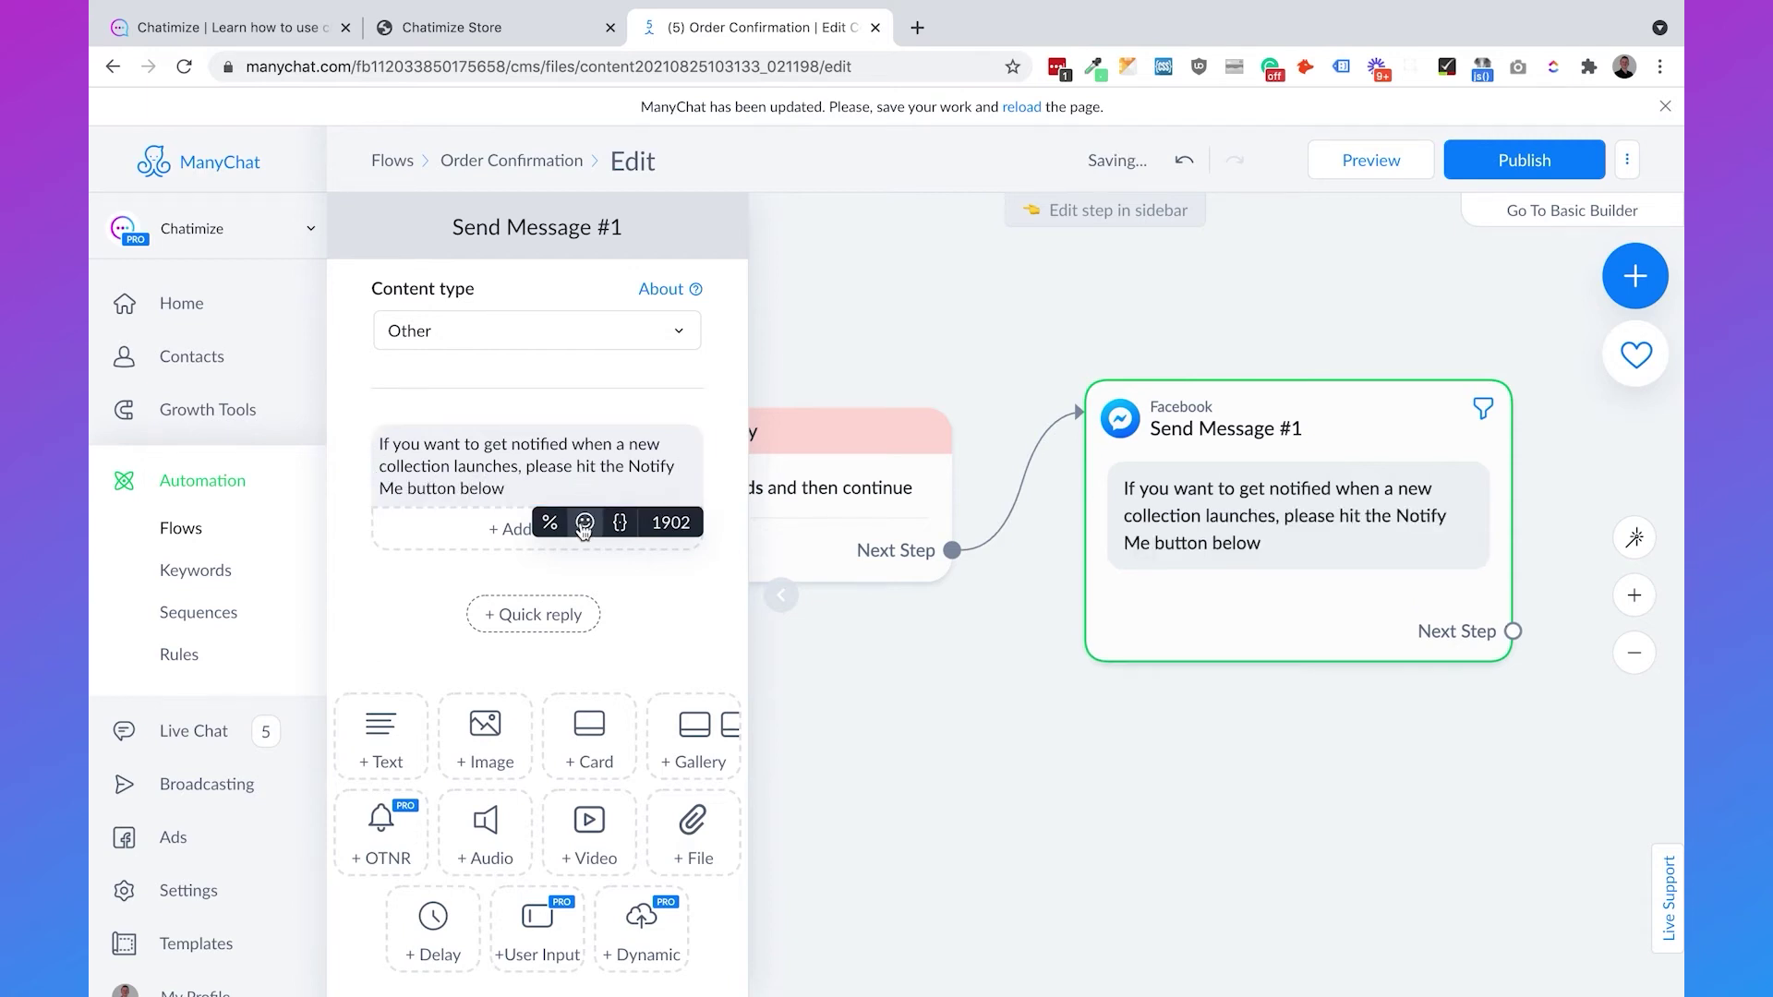
pyautogui.click(585, 523)
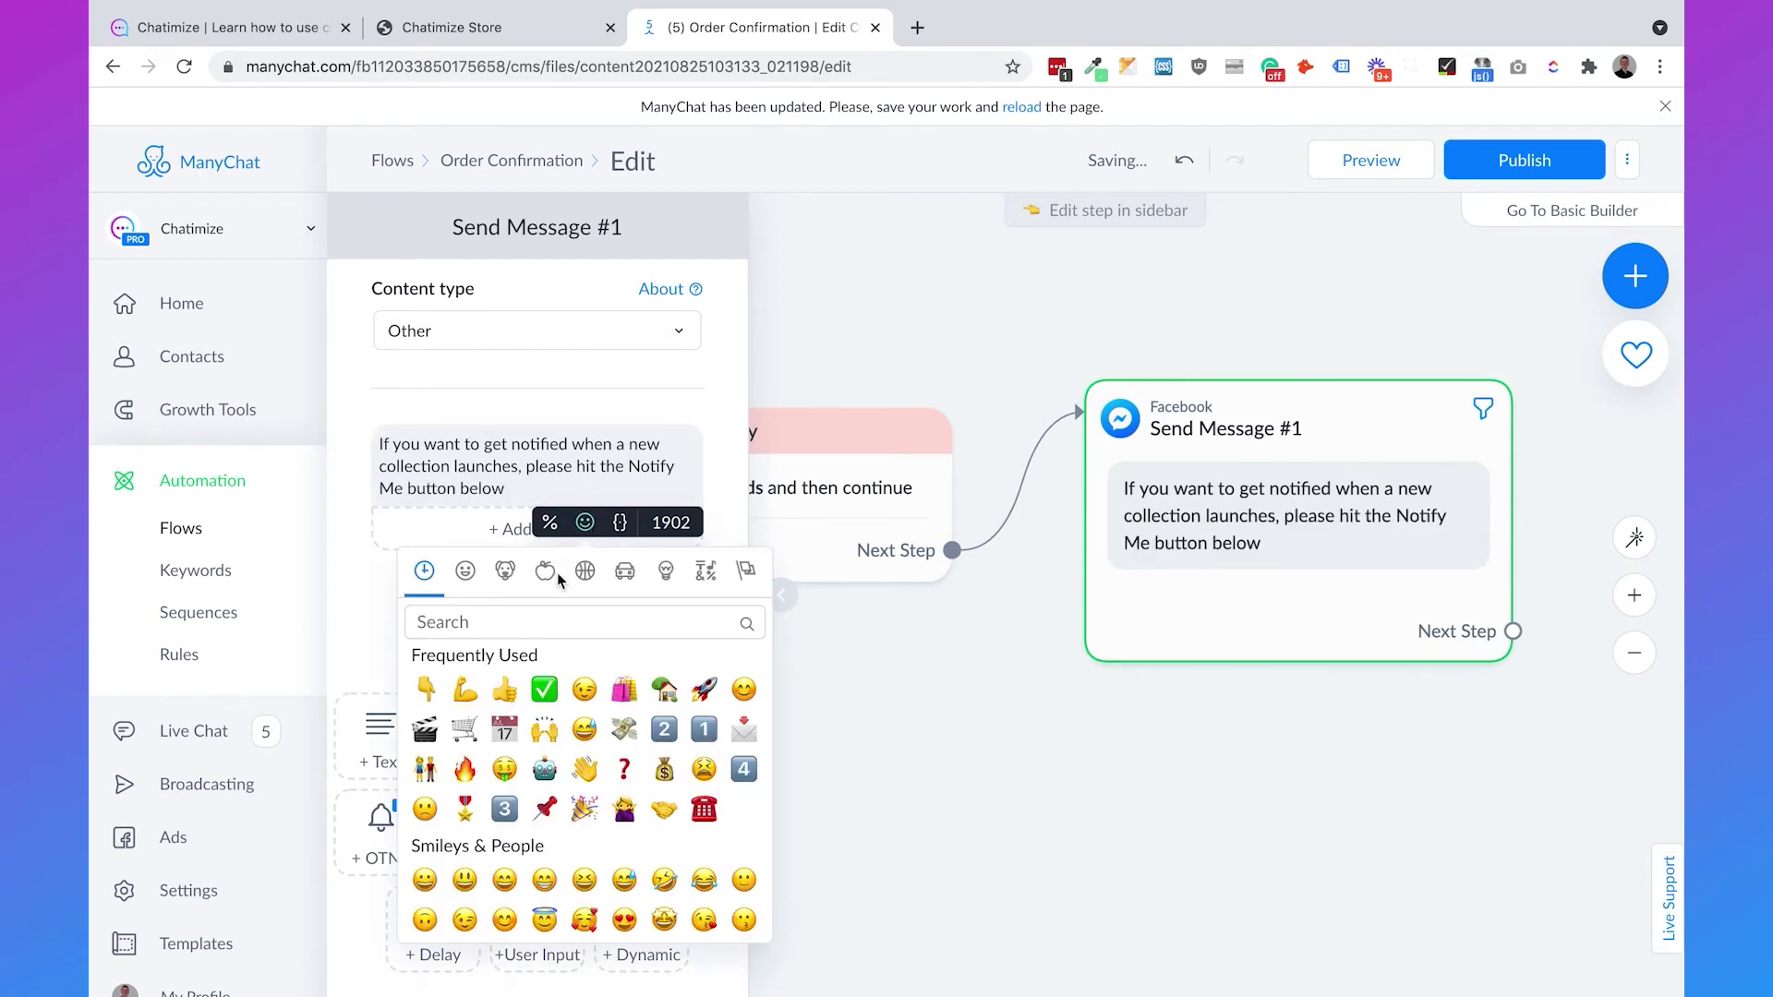
pyautogui.click(426, 689)
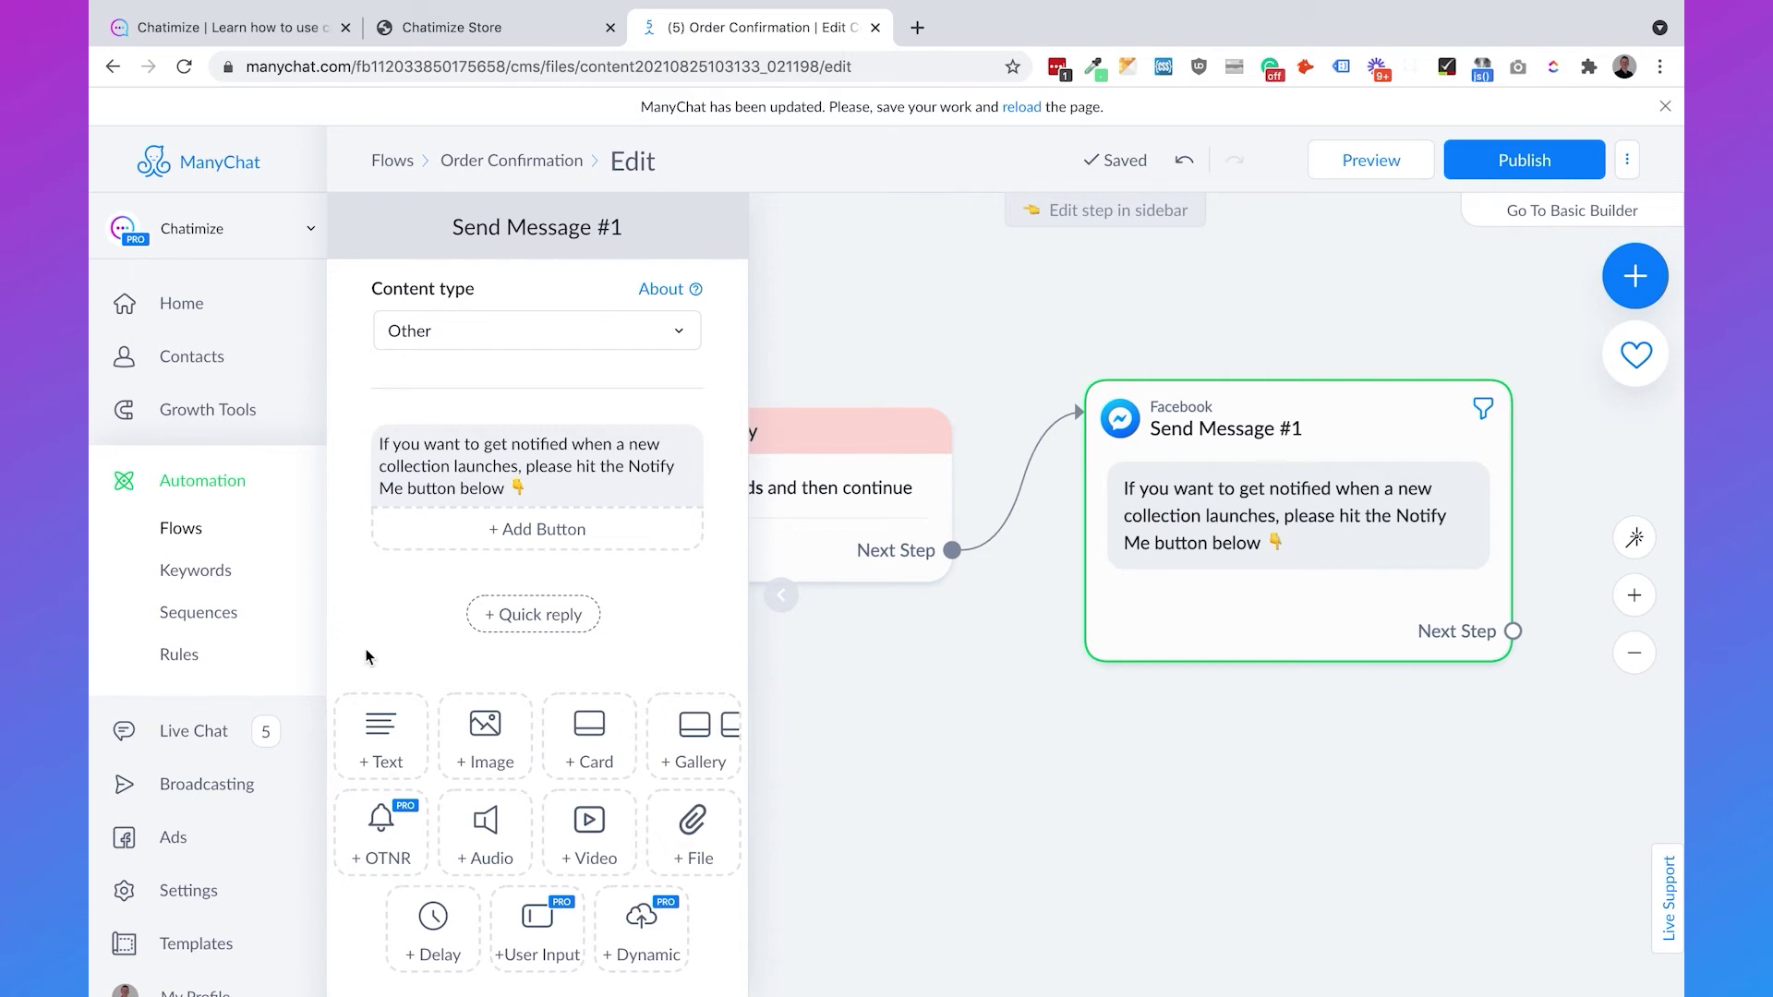
pyautogui.click(370, 845)
# - Describe the Notify Me request as 'Get notified when Chatimize launches a new collection.' with topic new-collection
pyautogui.click(439, 617)
pyautogui.write('Get notified wh')
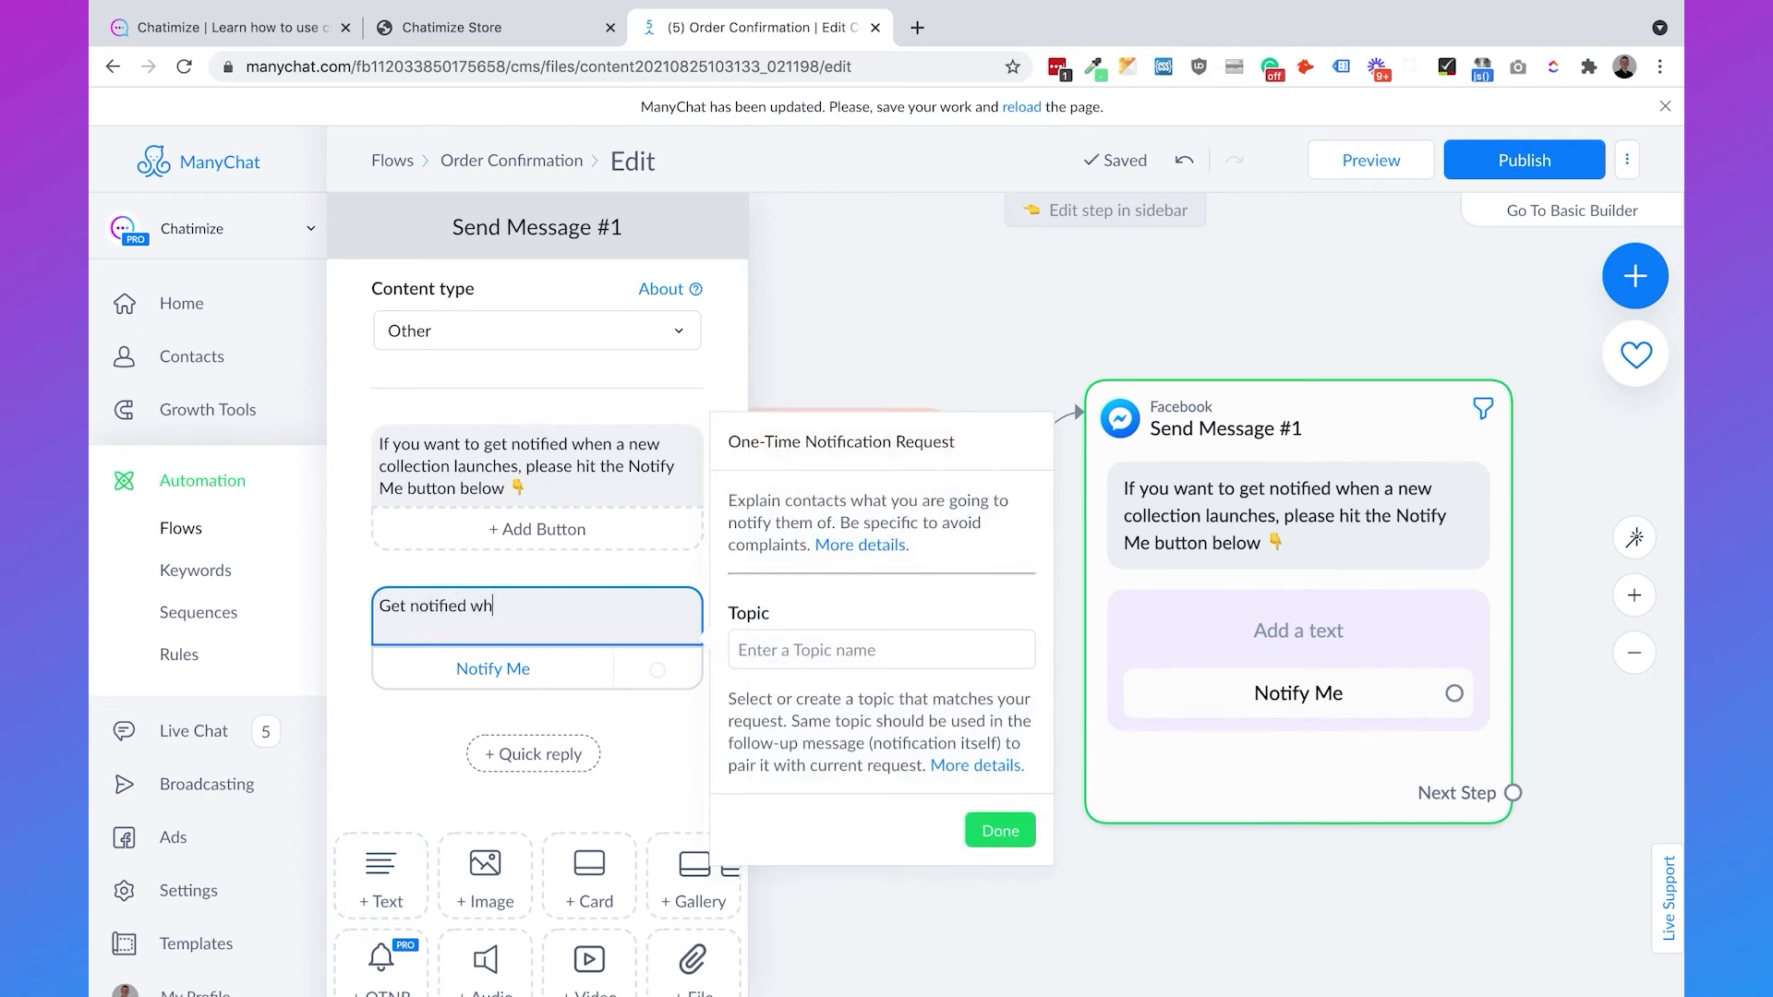
pyautogui.write('en Chatimize launches a')
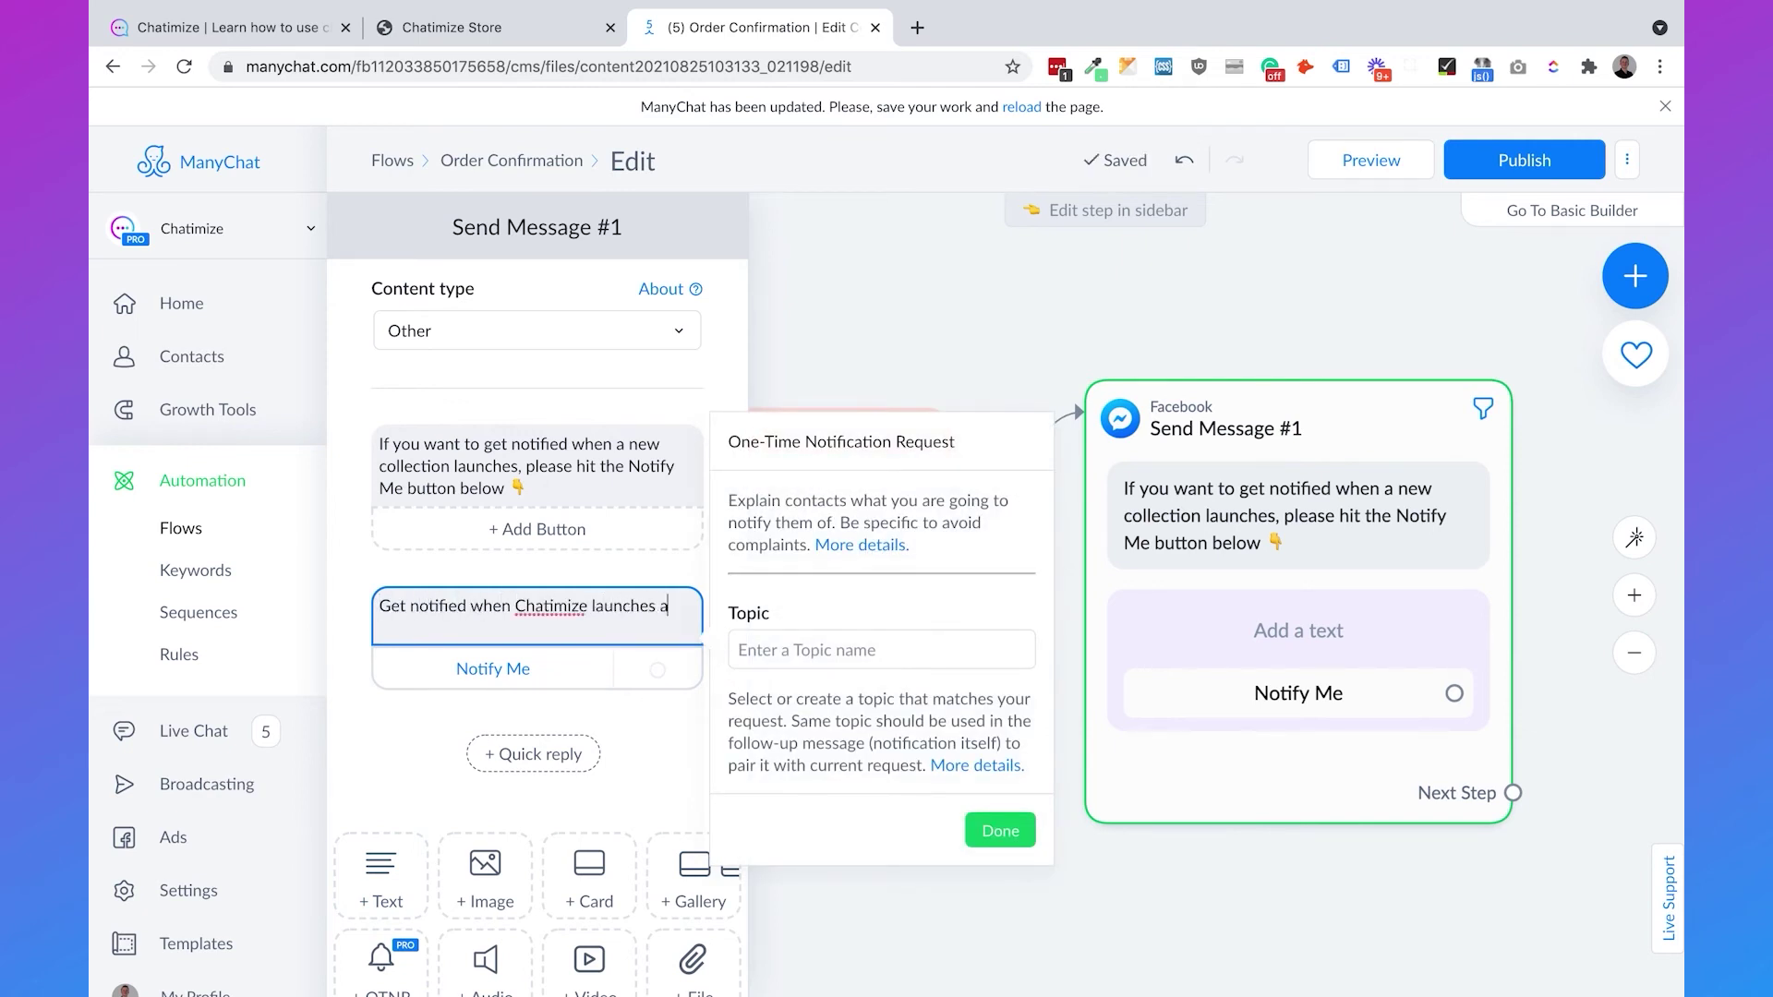
pyautogui.write(' new collection.')
pyautogui.click(881, 649)
pyautogui.write('new-collection')
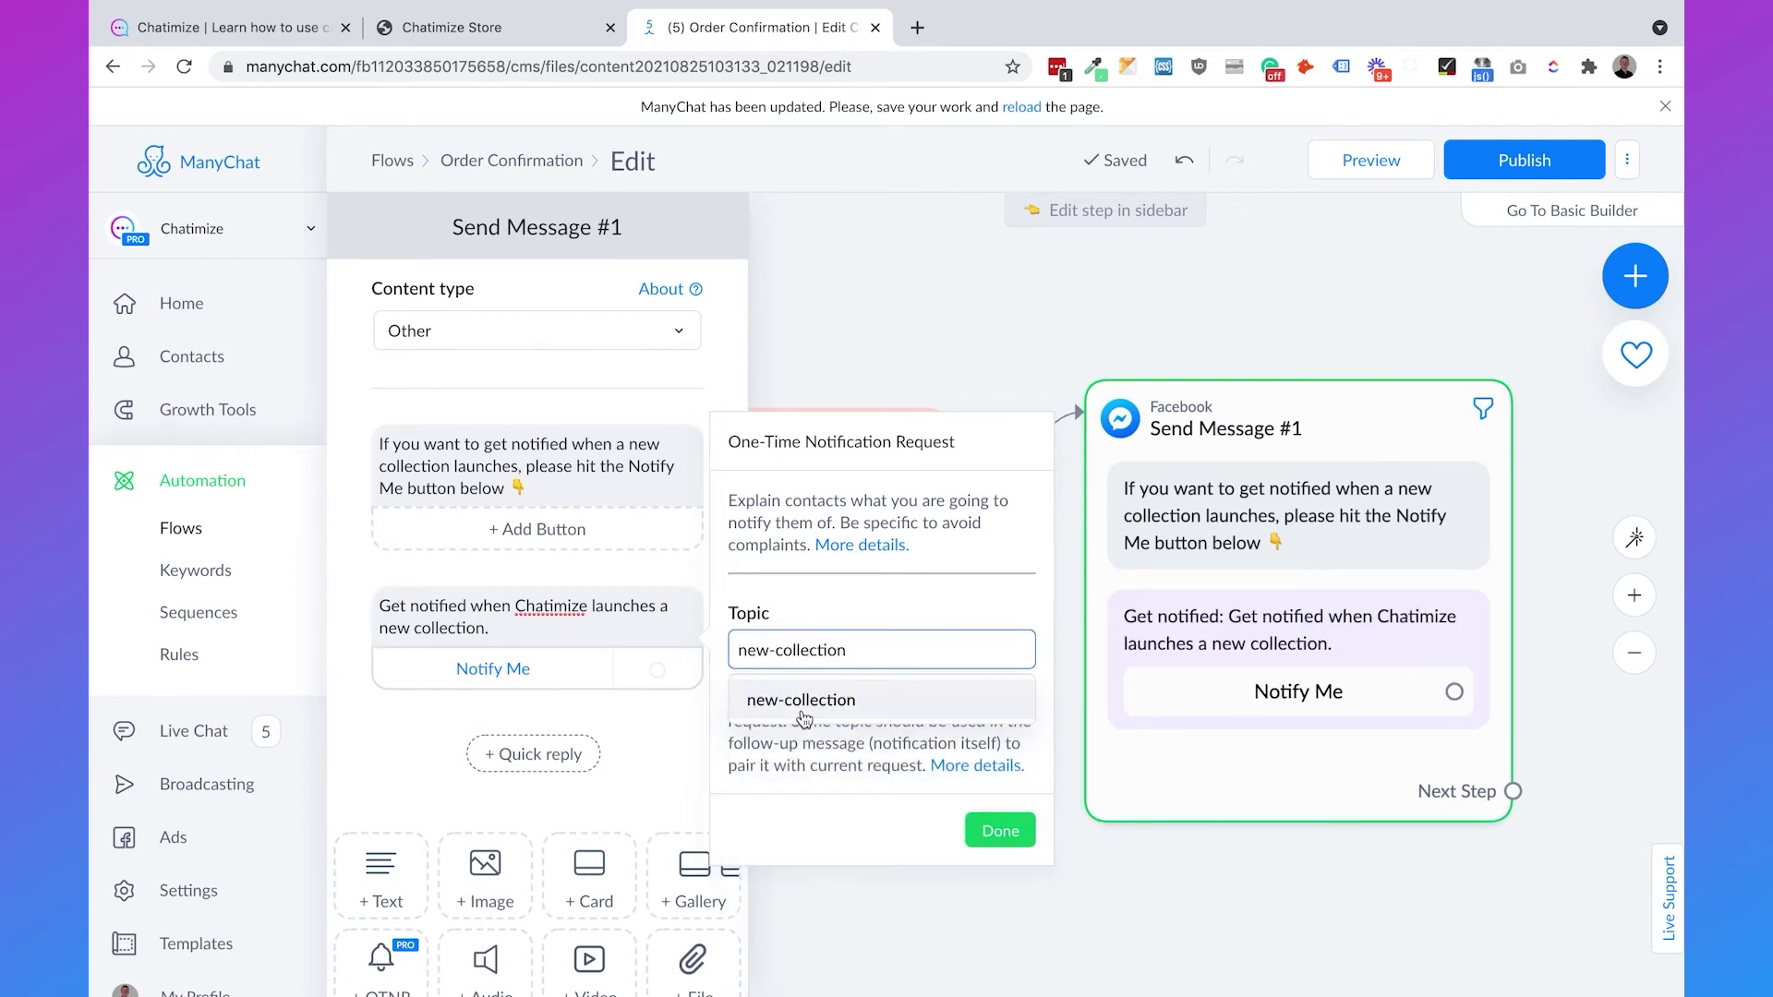
pyautogui.click(801, 706)
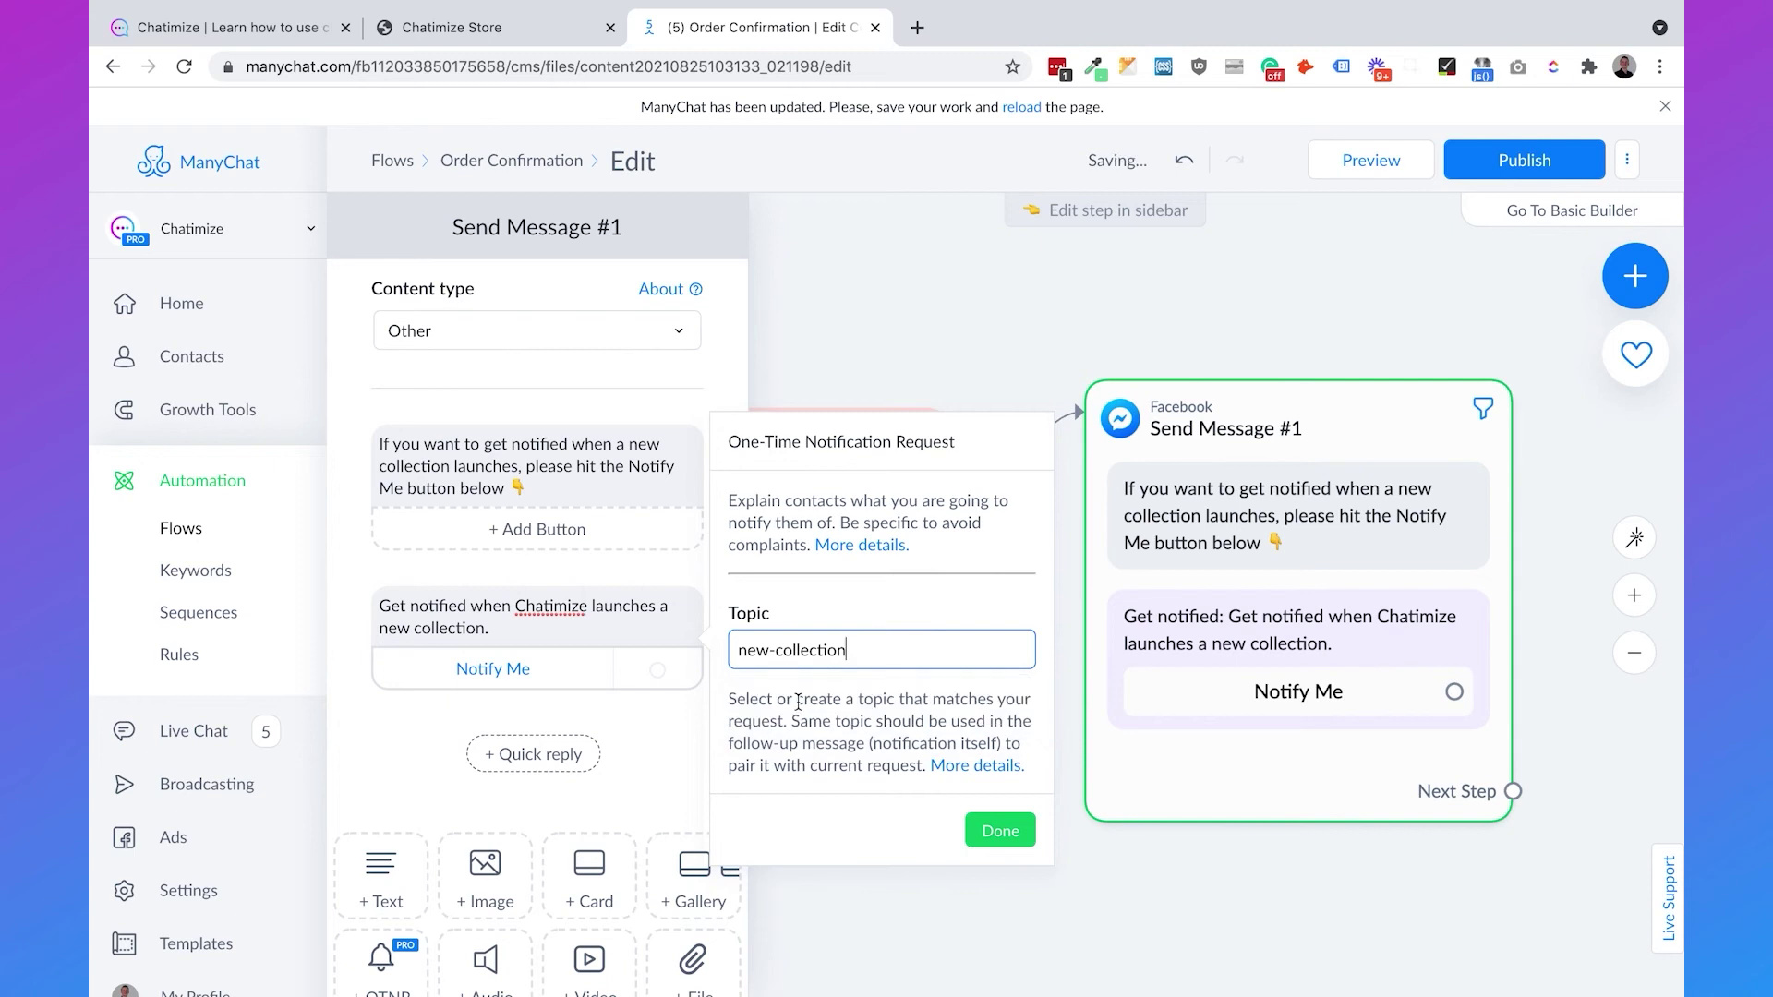
pyautogui.click(1000, 830)
pyautogui.moveTo(1374, 882); pyautogui.dragTo(963, 879)
pyautogui.click(1160, 666)
pyautogui.moveTo(1161, 666); pyautogui.dragTo(1302, 388)
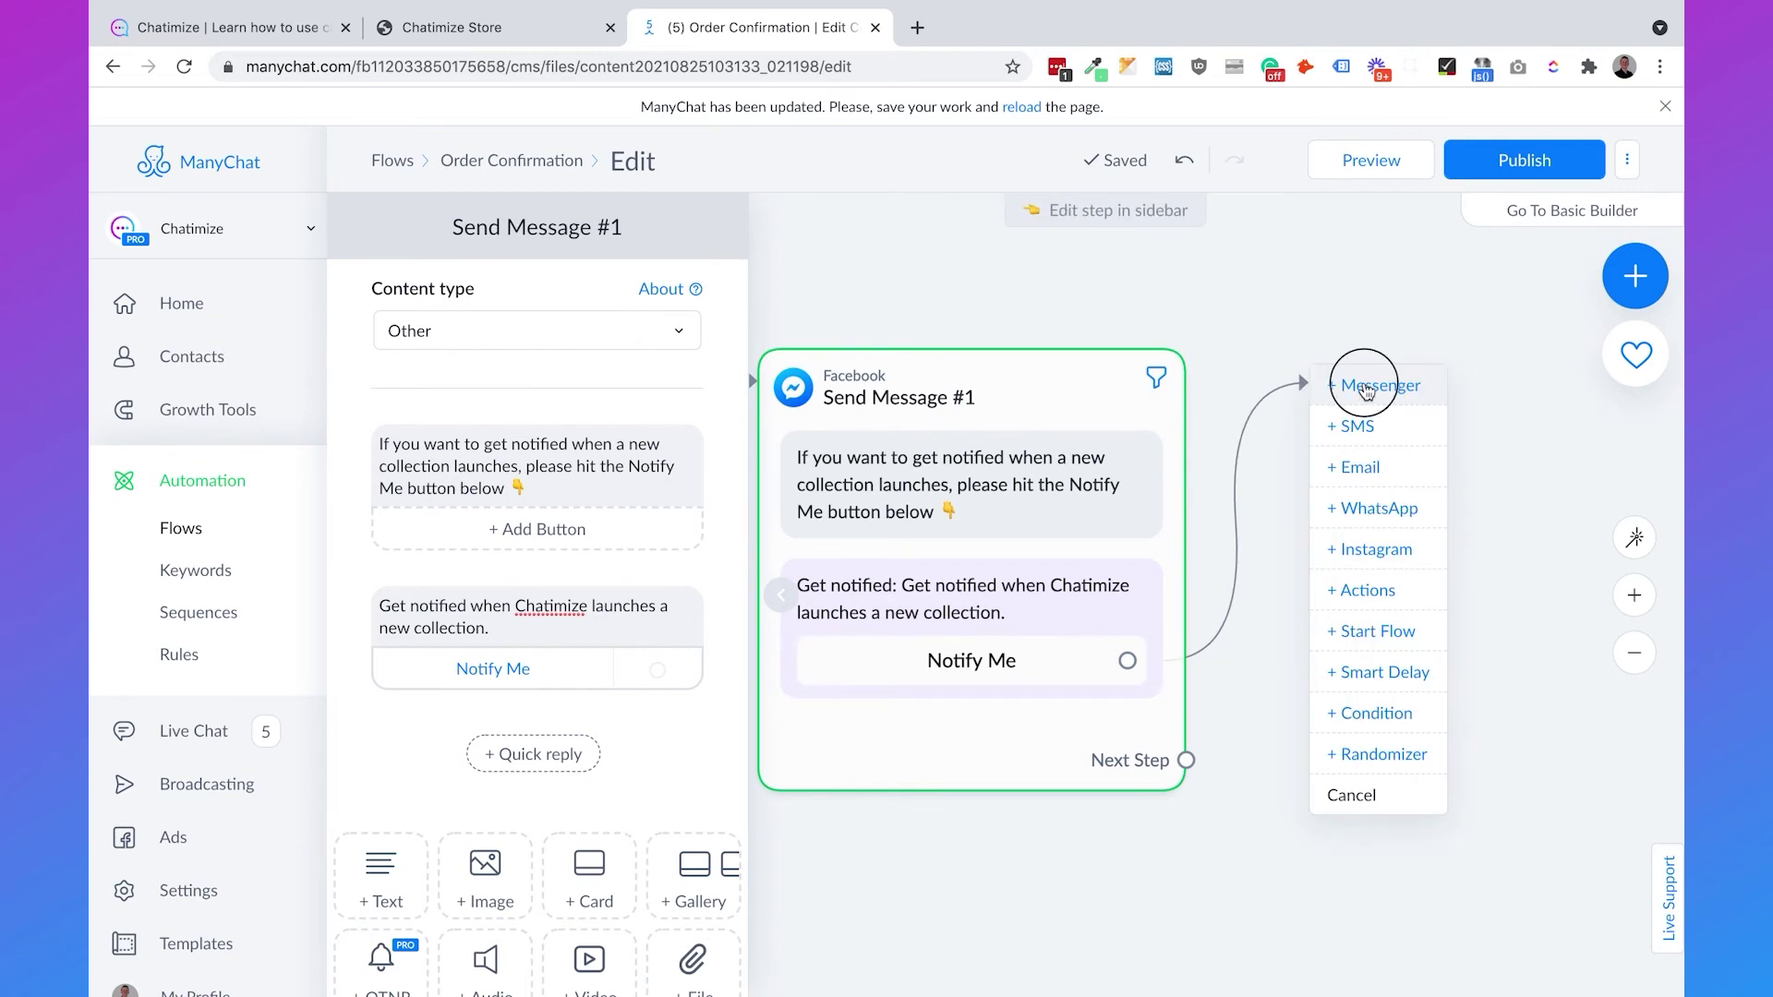
# - Reply to Notify Me with an Other-type message: 'Thank you, {First Name} We will notify you when the new collection launches.'
pyautogui.click(1355, 386)
pyautogui.click(517, 331)
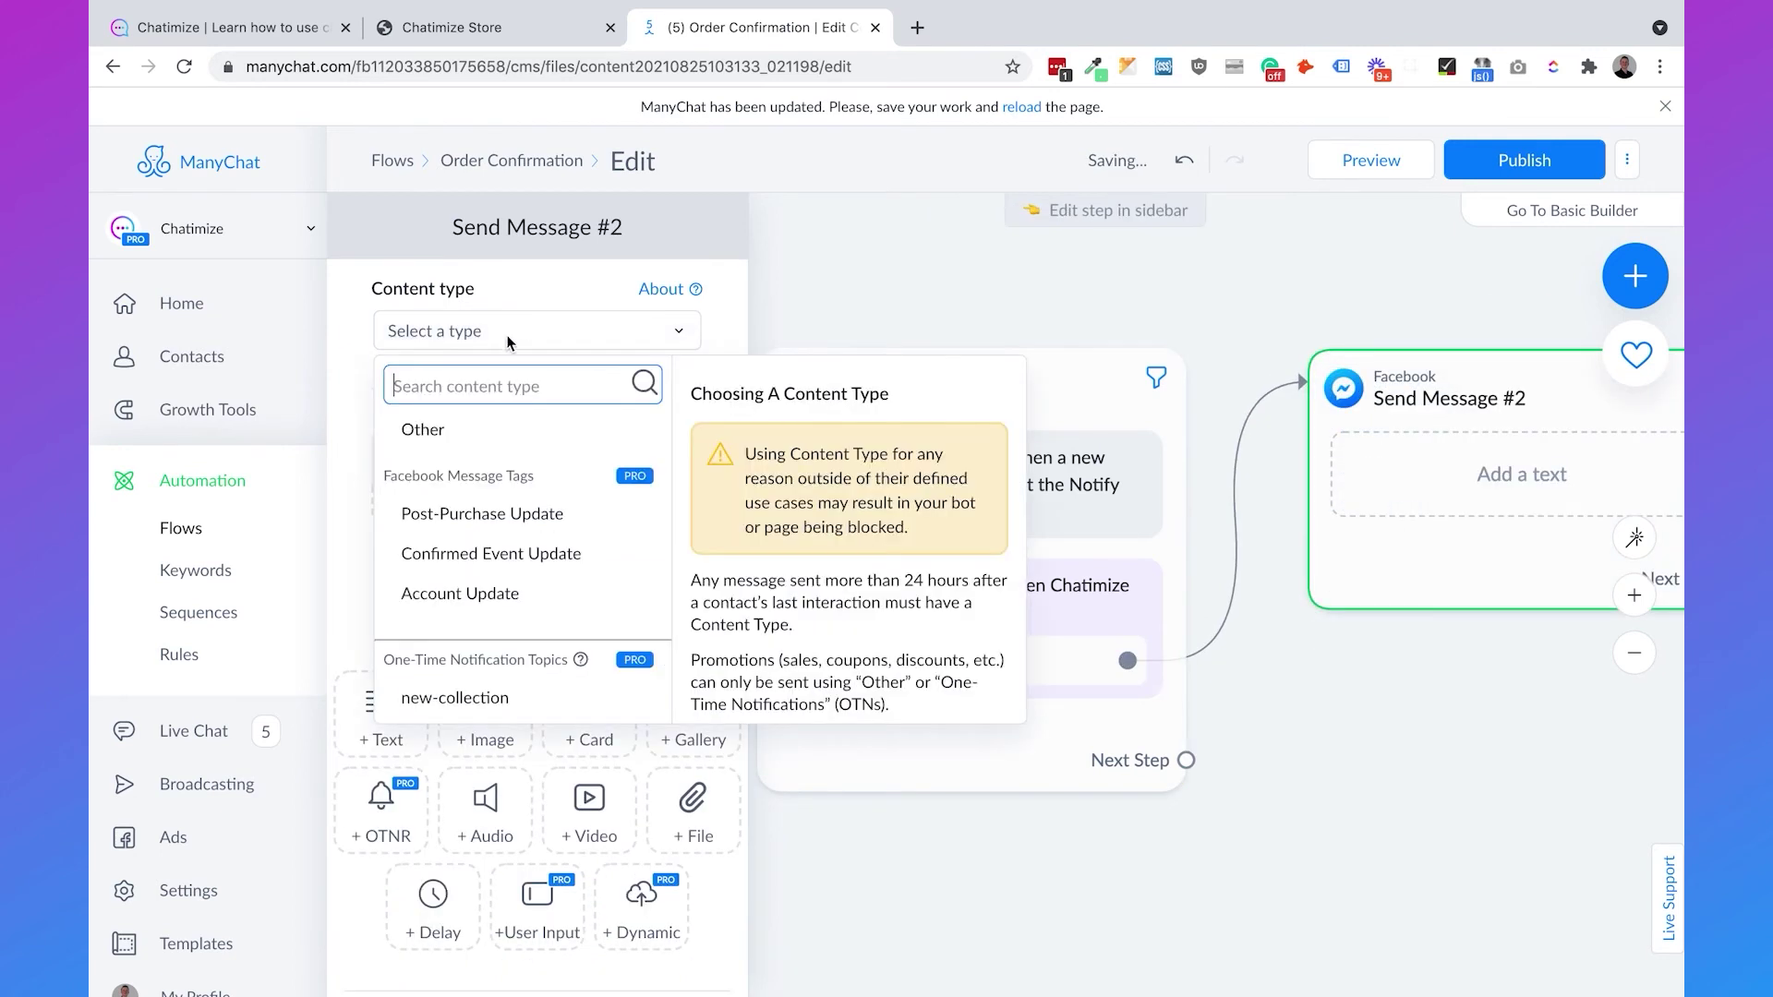
pyautogui.click(466, 428)
pyautogui.click(446, 447)
pyautogui.write('Thank you, Pfi')
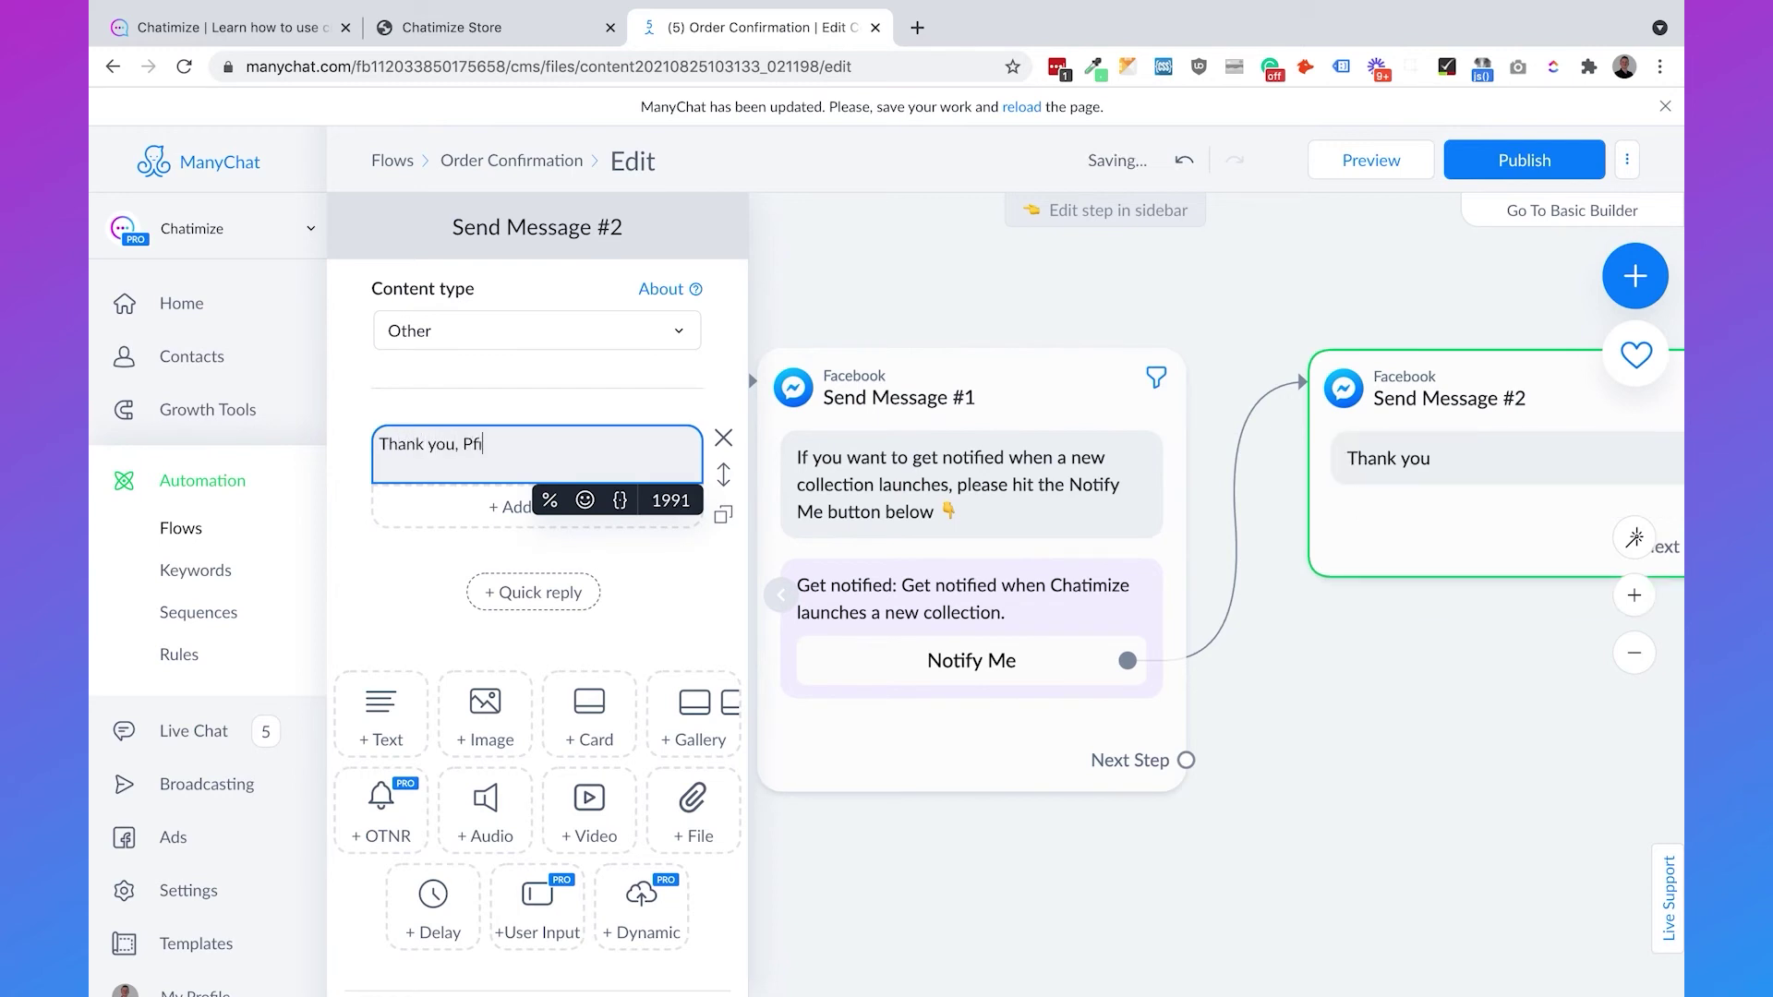
pyautogui.write(', {{')
pyautogui.press('Return')
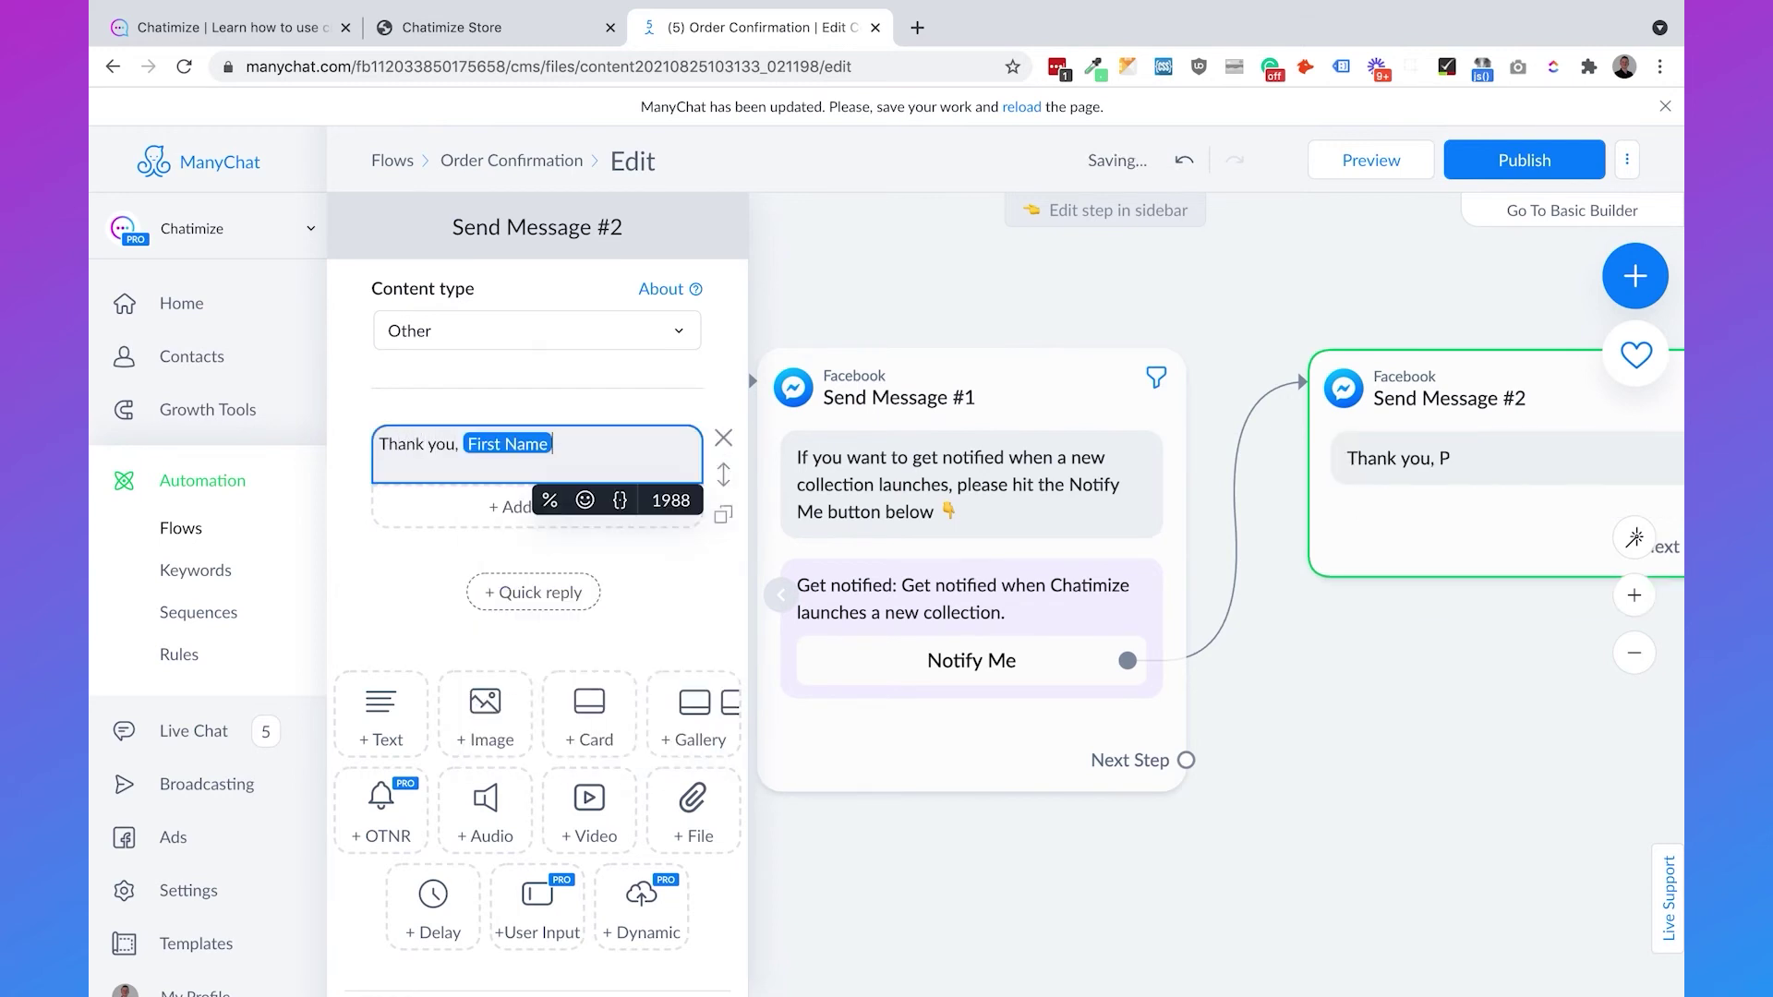
pyautogui.write('We')
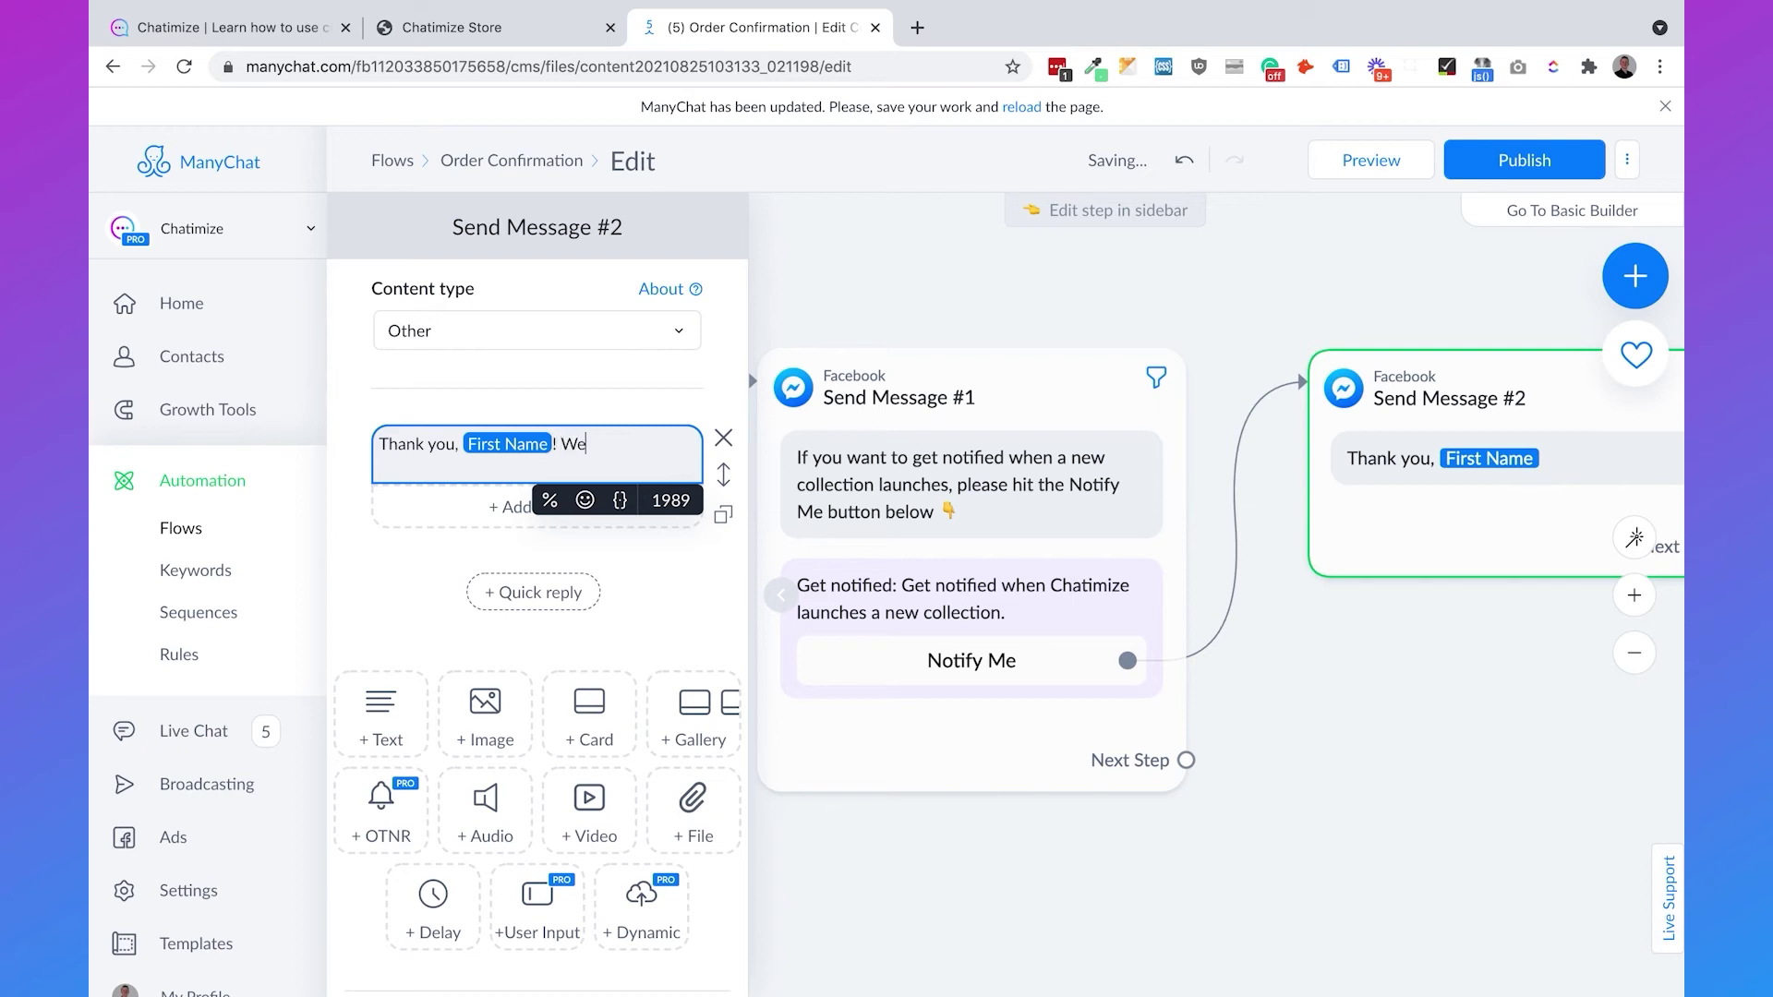
pyautogui.write(' will notify you whe')
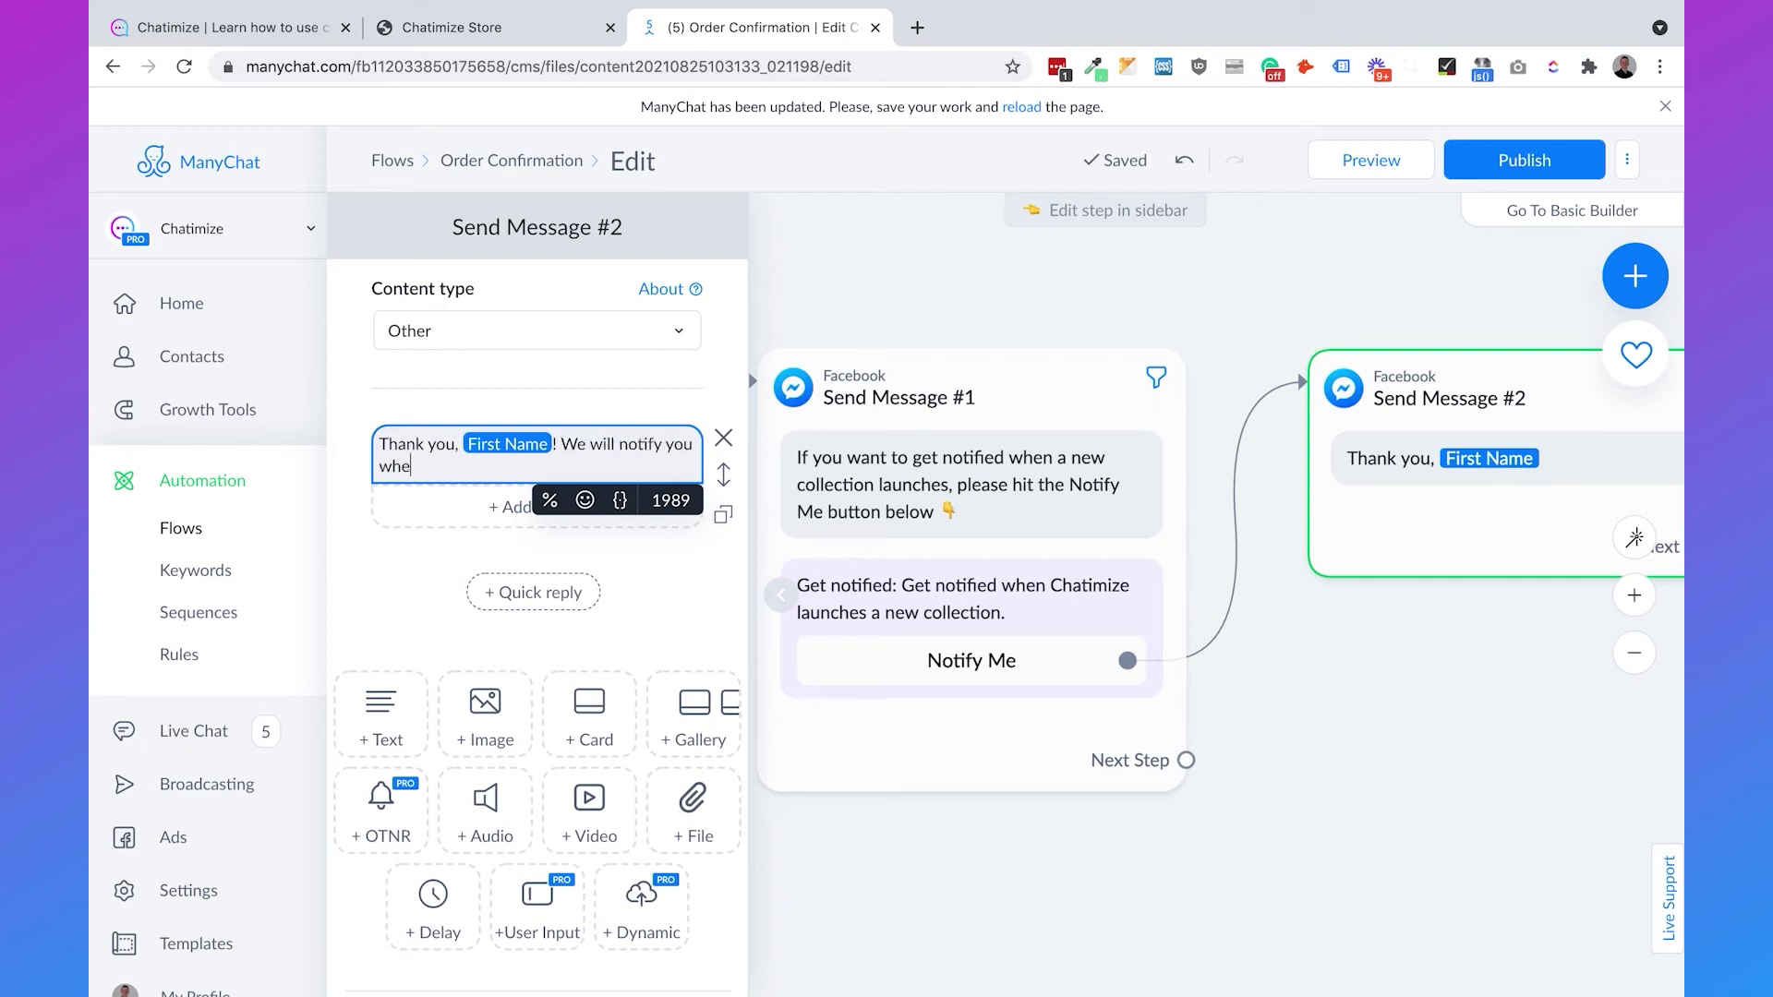
pyautogui.write('n the new collection launches.')
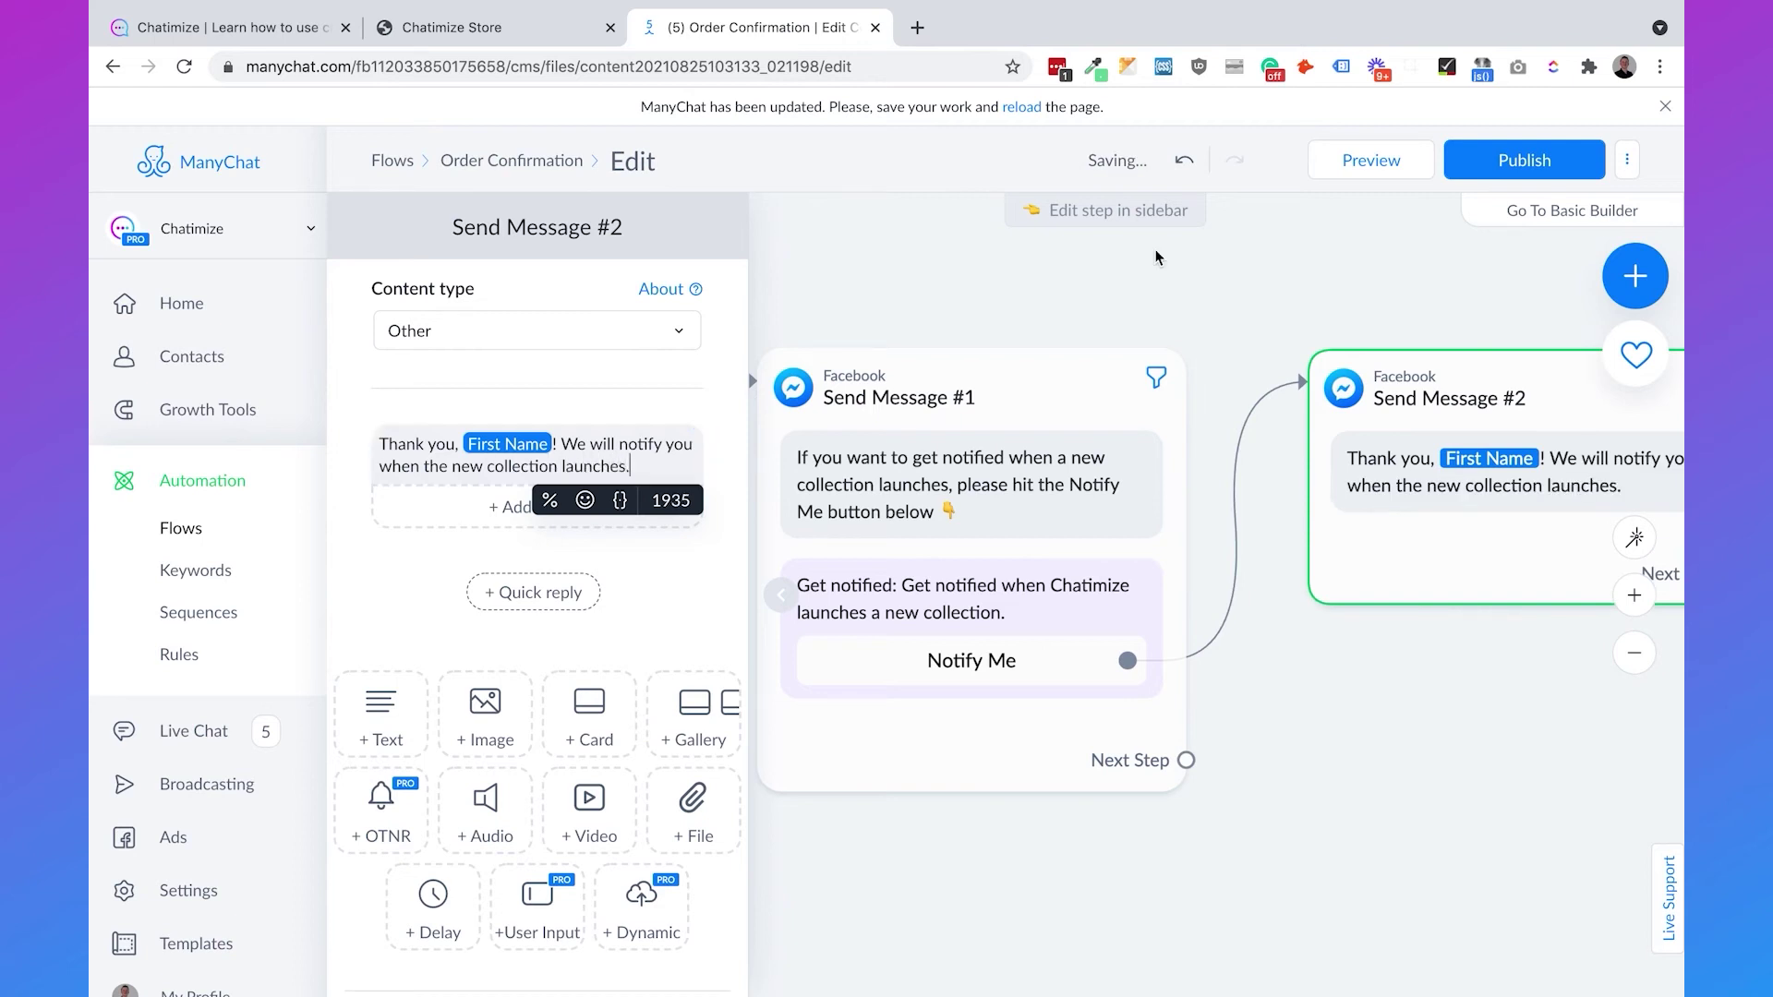
# - Publish the flow, then zoom out and pan back to the delay, confirmation message and Condition
pyautogui.click(1507, 174)
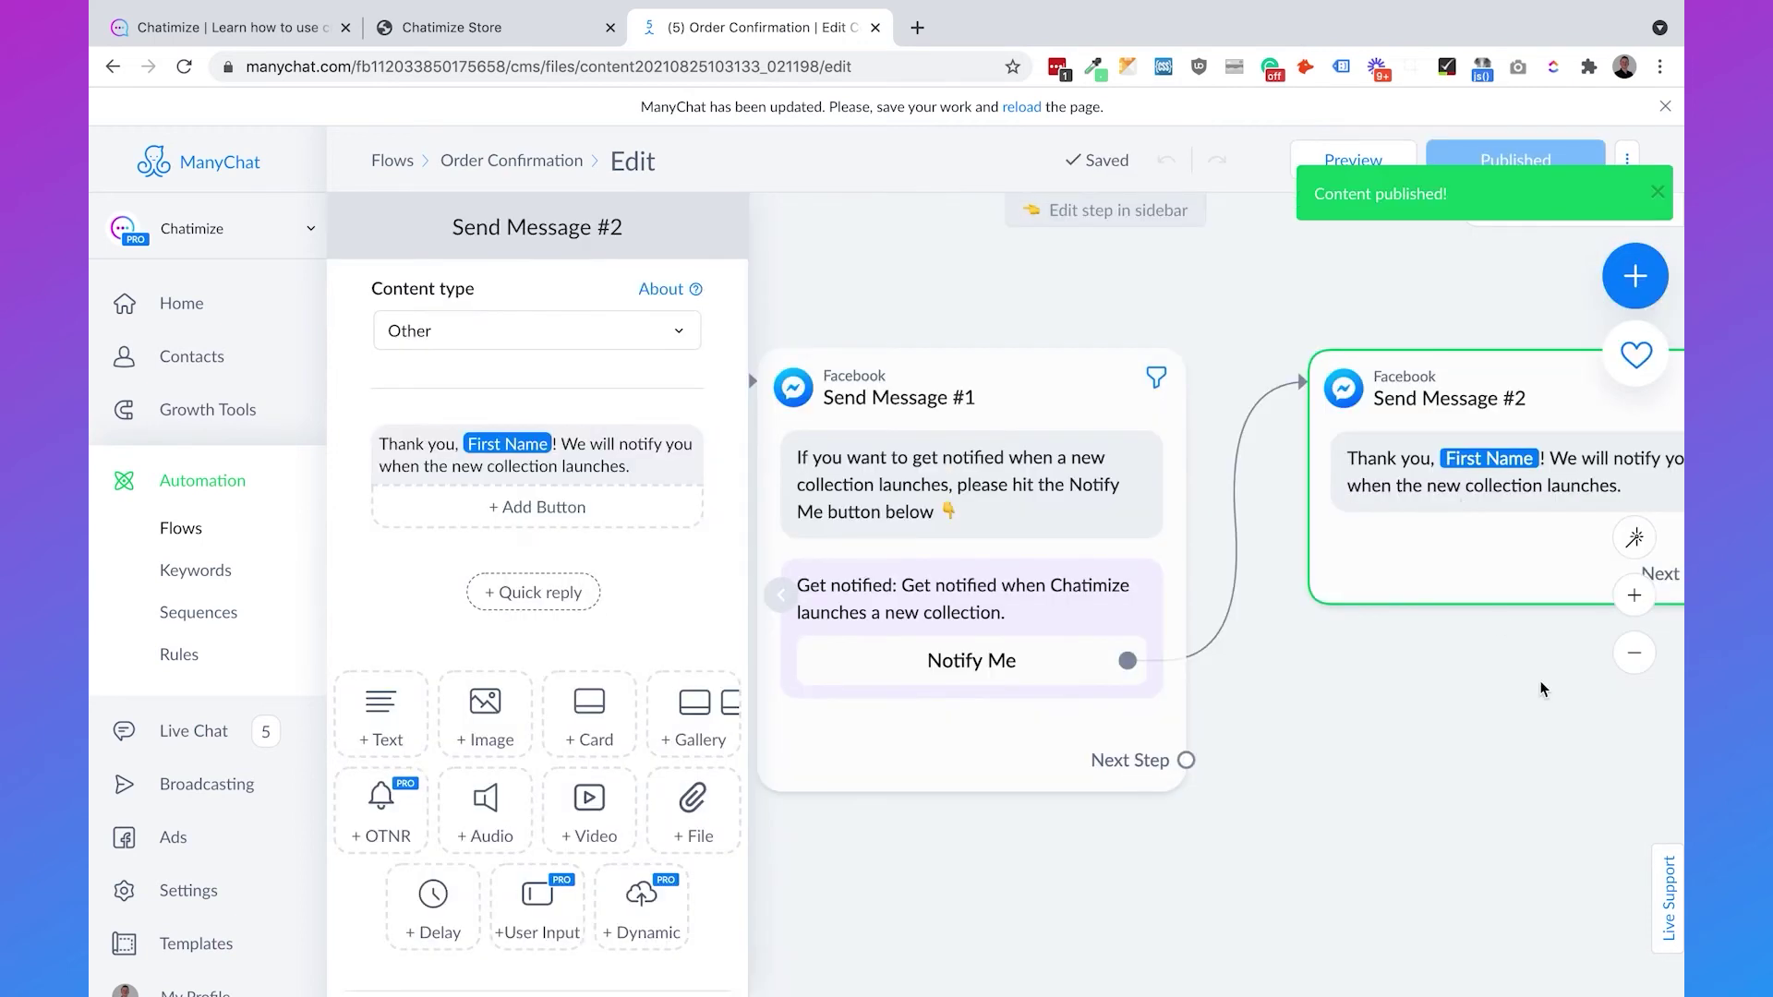
pyautogui.click(1636, 654)
pyautogui.moveTo(1332, 763); pyautogui.dragTo(1477, 675)
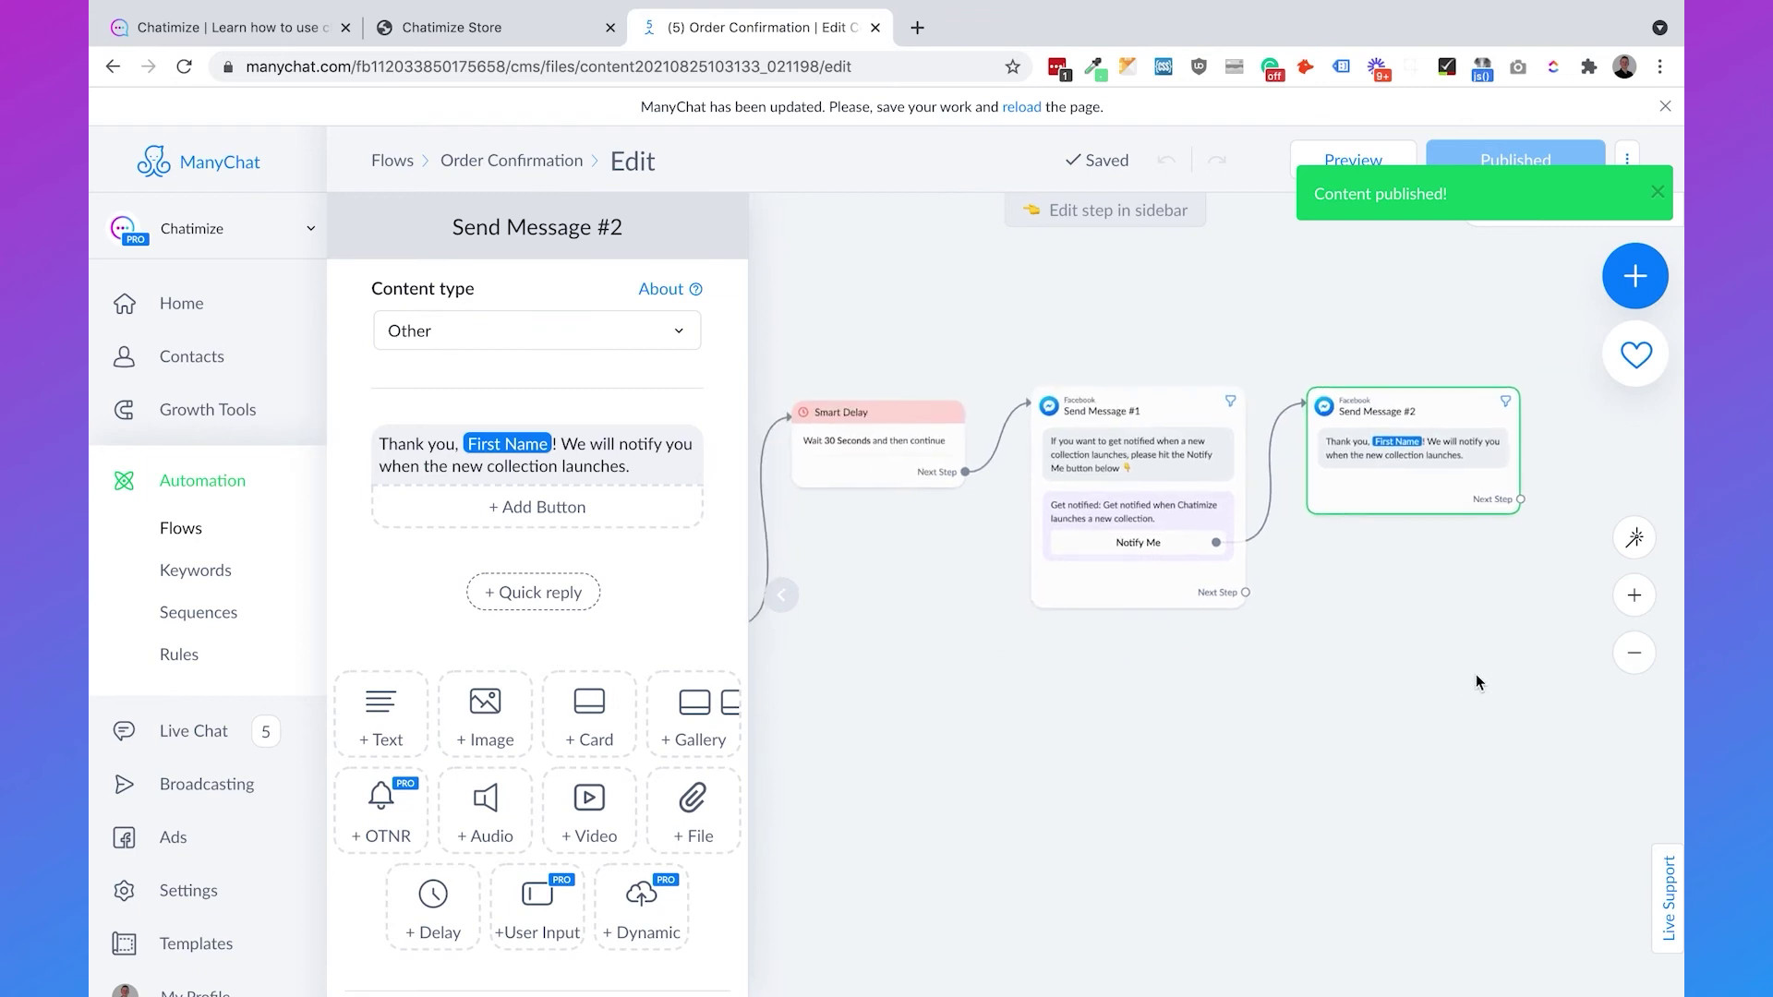
pyautogui.moveTo(1198, 705); pyautogui.dragTo(1412, 705)
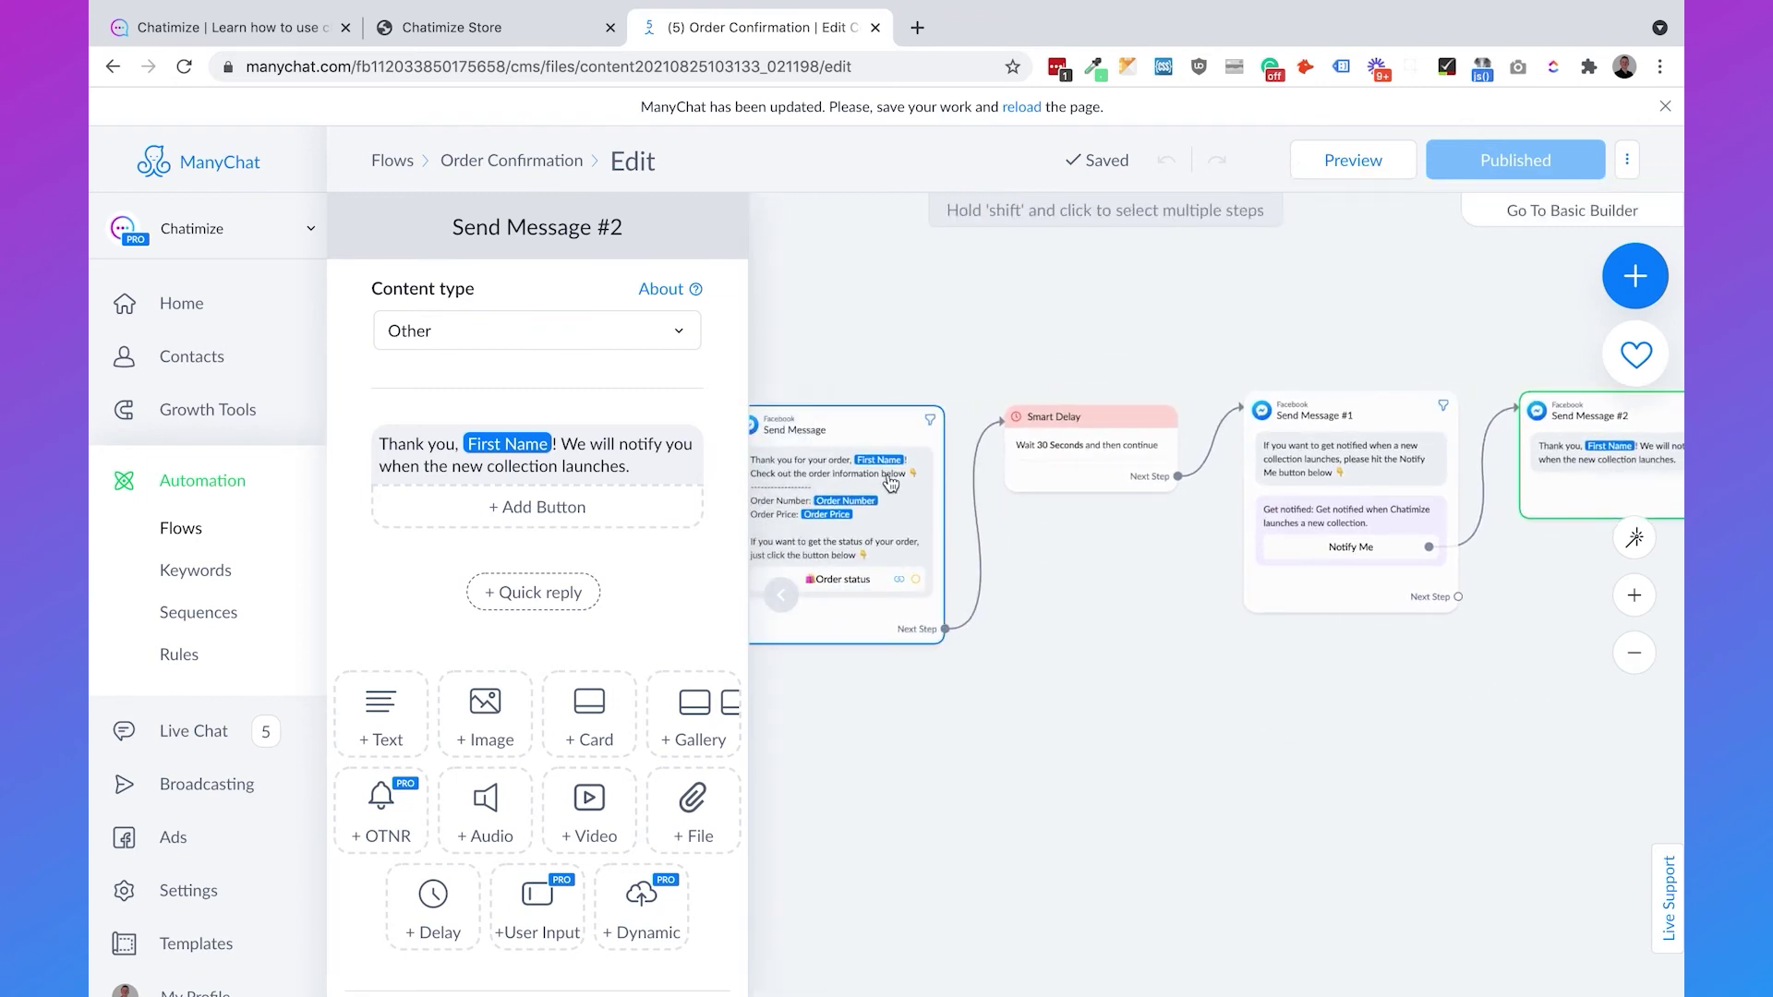
pyautogui.moveTo(1209, 510)
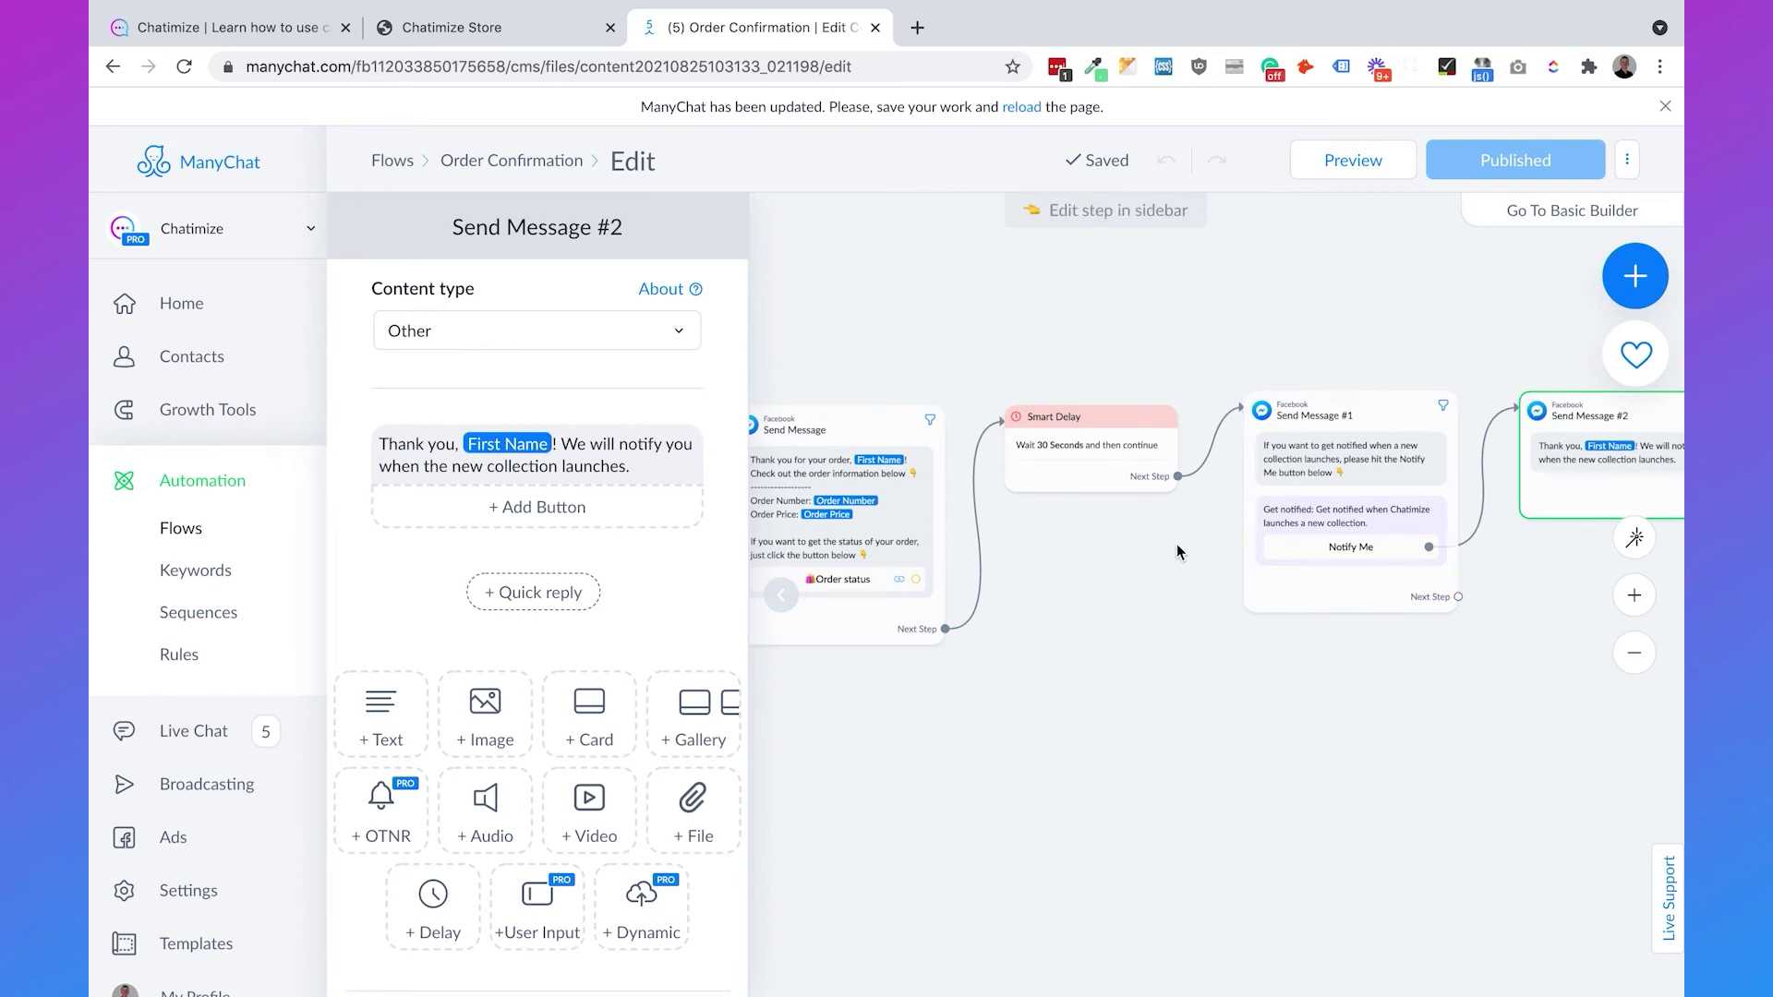
pyautogui.moveTo(1092, 645); pyautogui.dragTo(1367, 645)
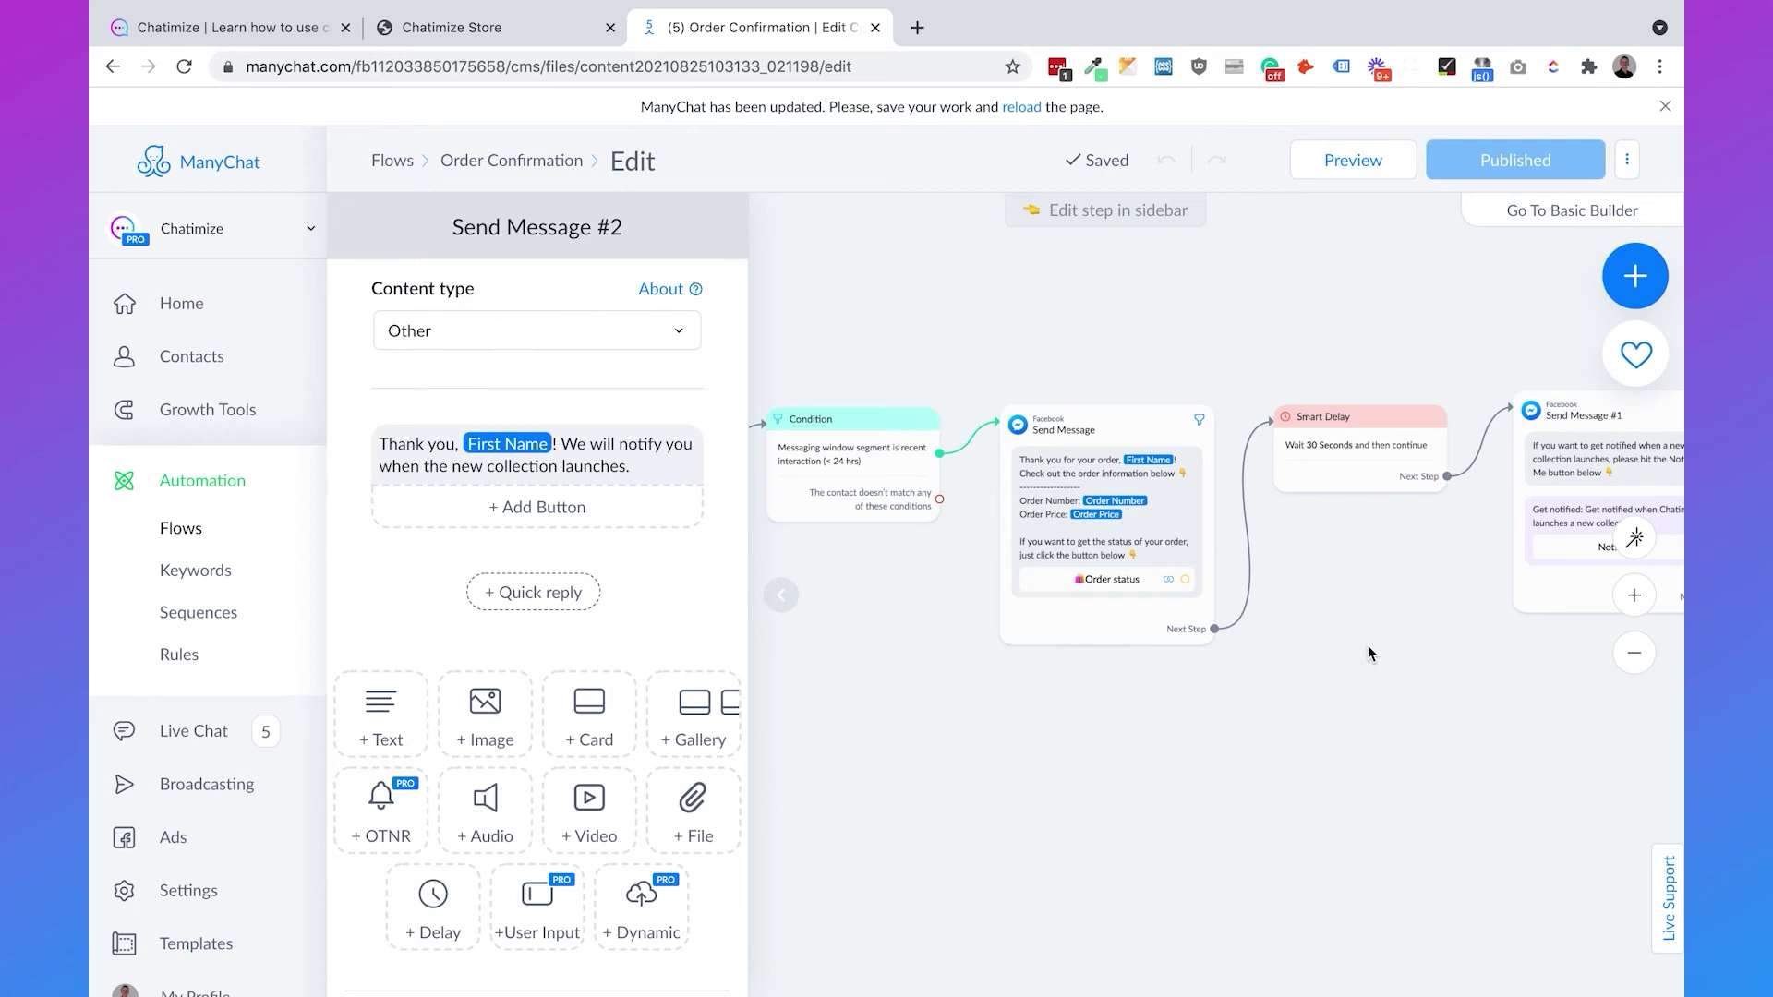
# - Duplicate the order confirmation message and route the Condition's non-matching branch to the copy
pyautogui.click(1150, 513)
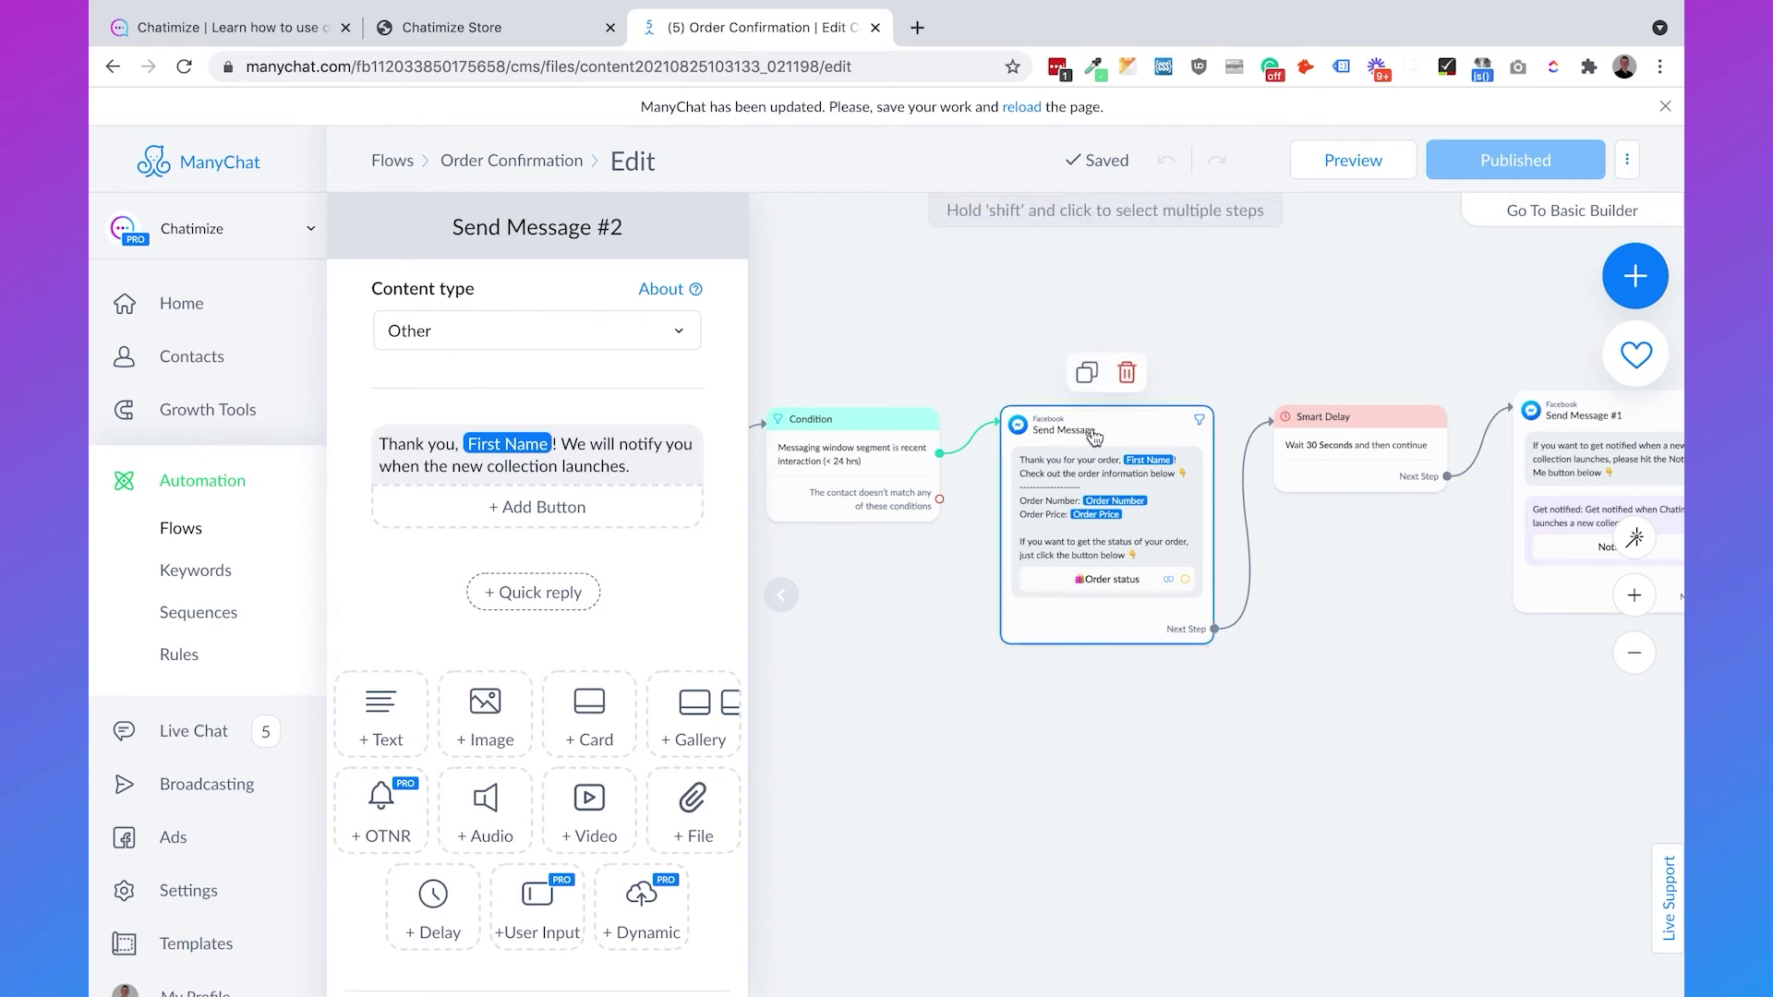
pyautogui.click(1086, 372)
pyautogui.moveTo(1357, 629); pyautogui.dragTo(1125, 733)
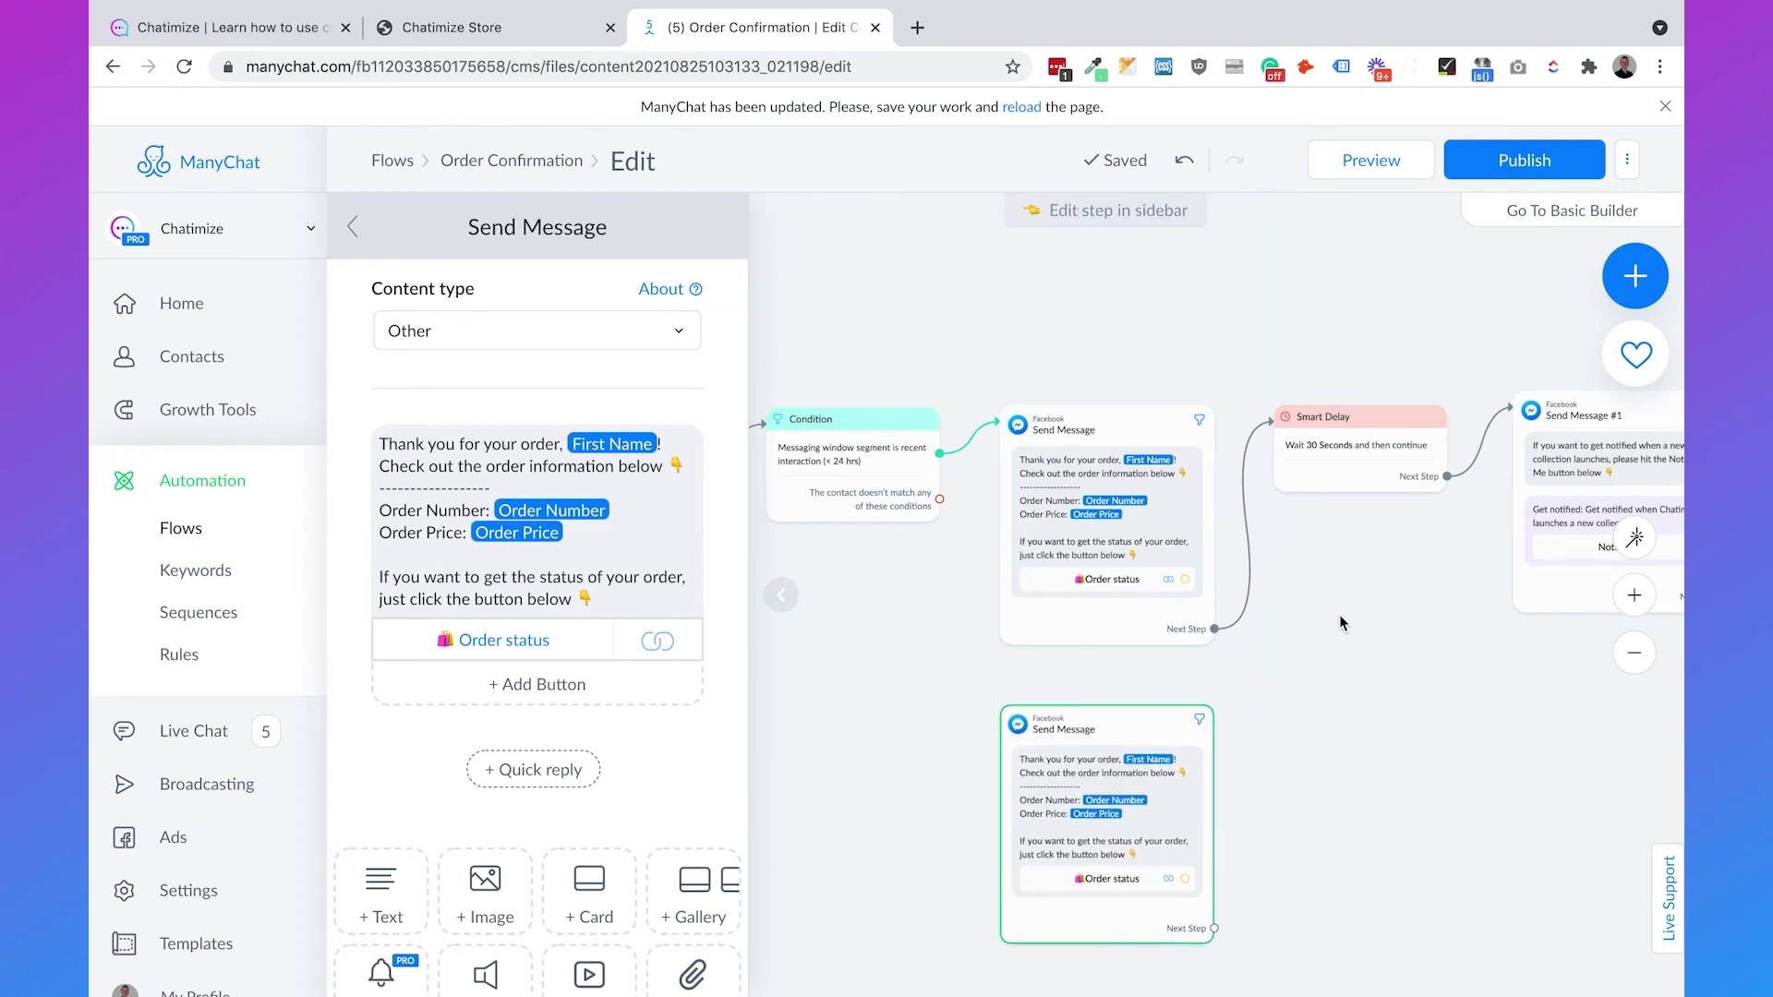
pyautogui.click(1122, 434)
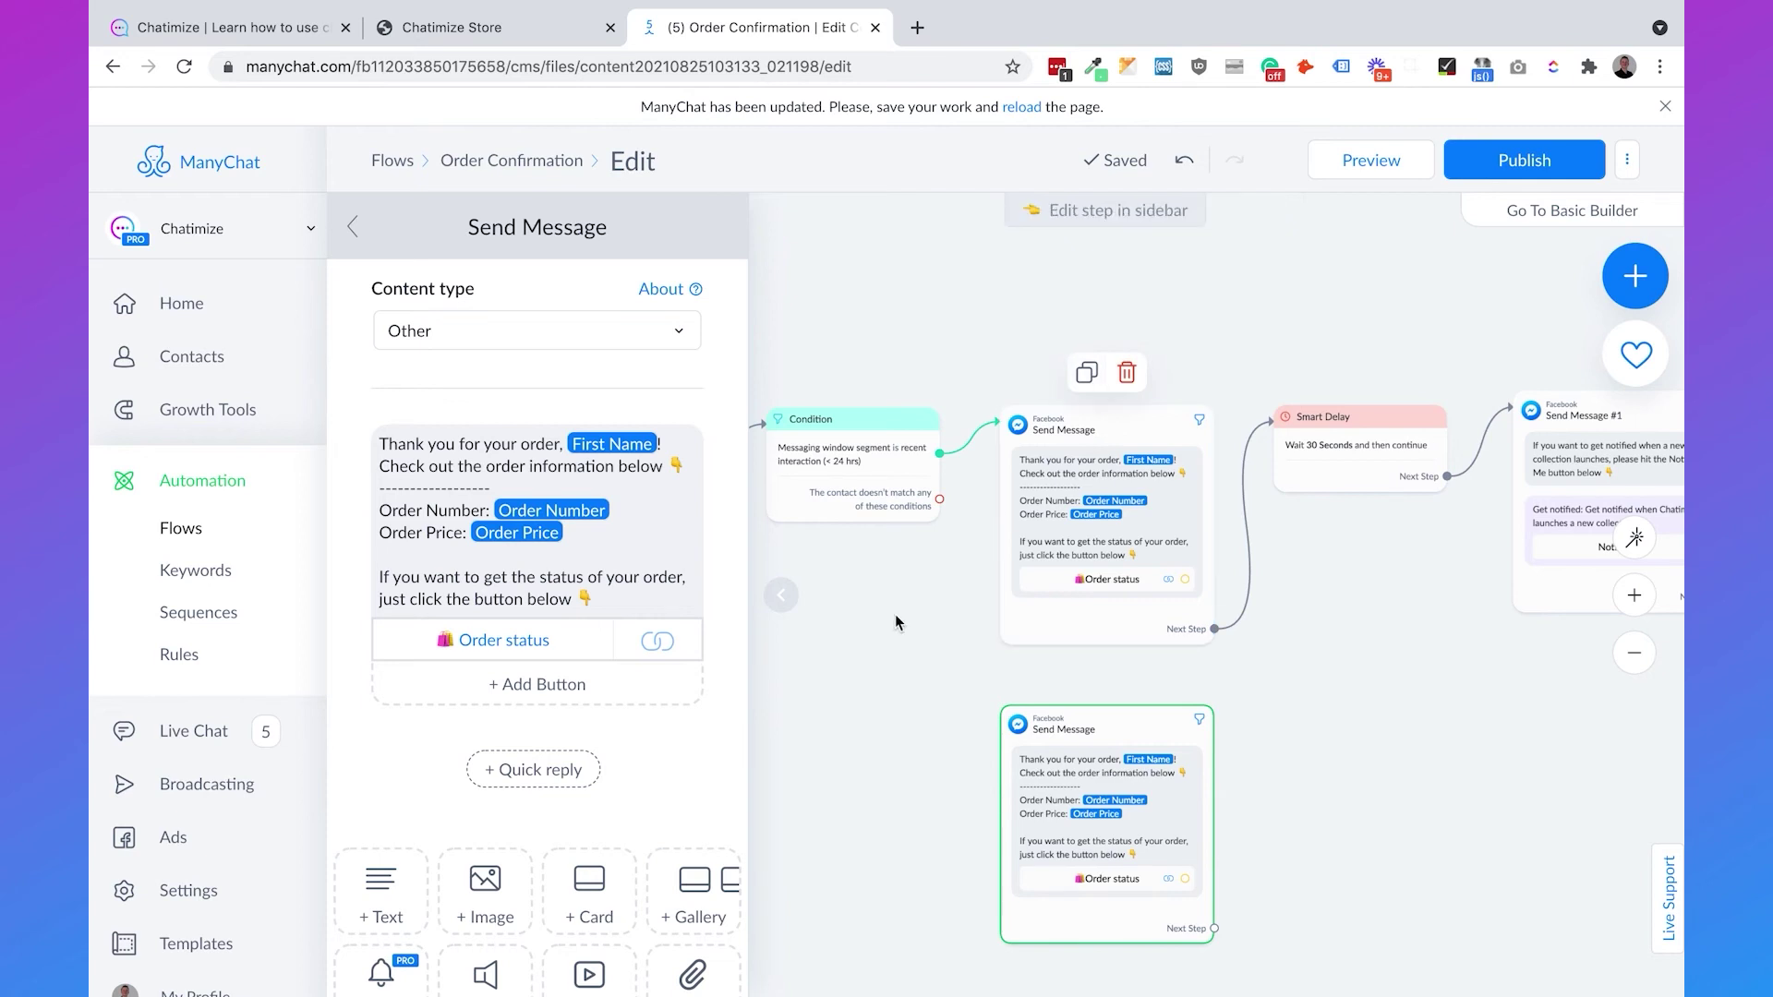
pyautogui.moveTo(940, 501); pyautogui.dragTo(1025, 731)
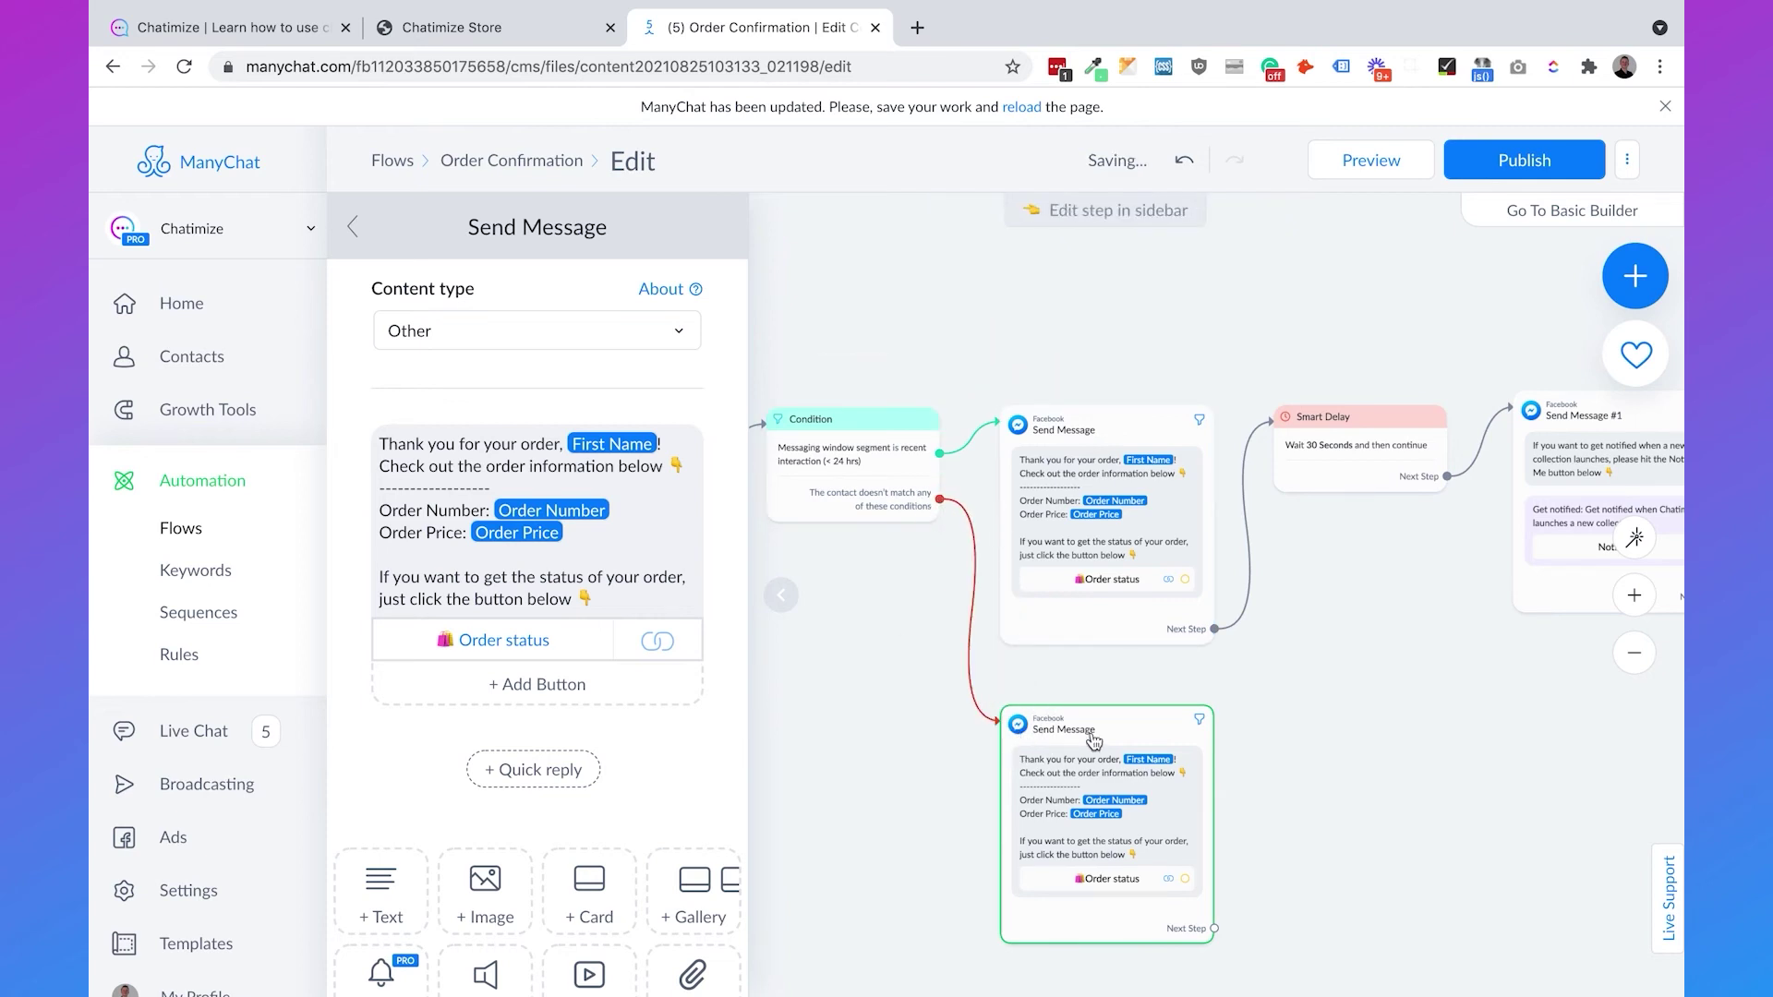
# - Set the copied message's content type to Post-Purchase Update and republish the flow
pyautogui.click(435, 330)
pyautogui.click(471, 510)
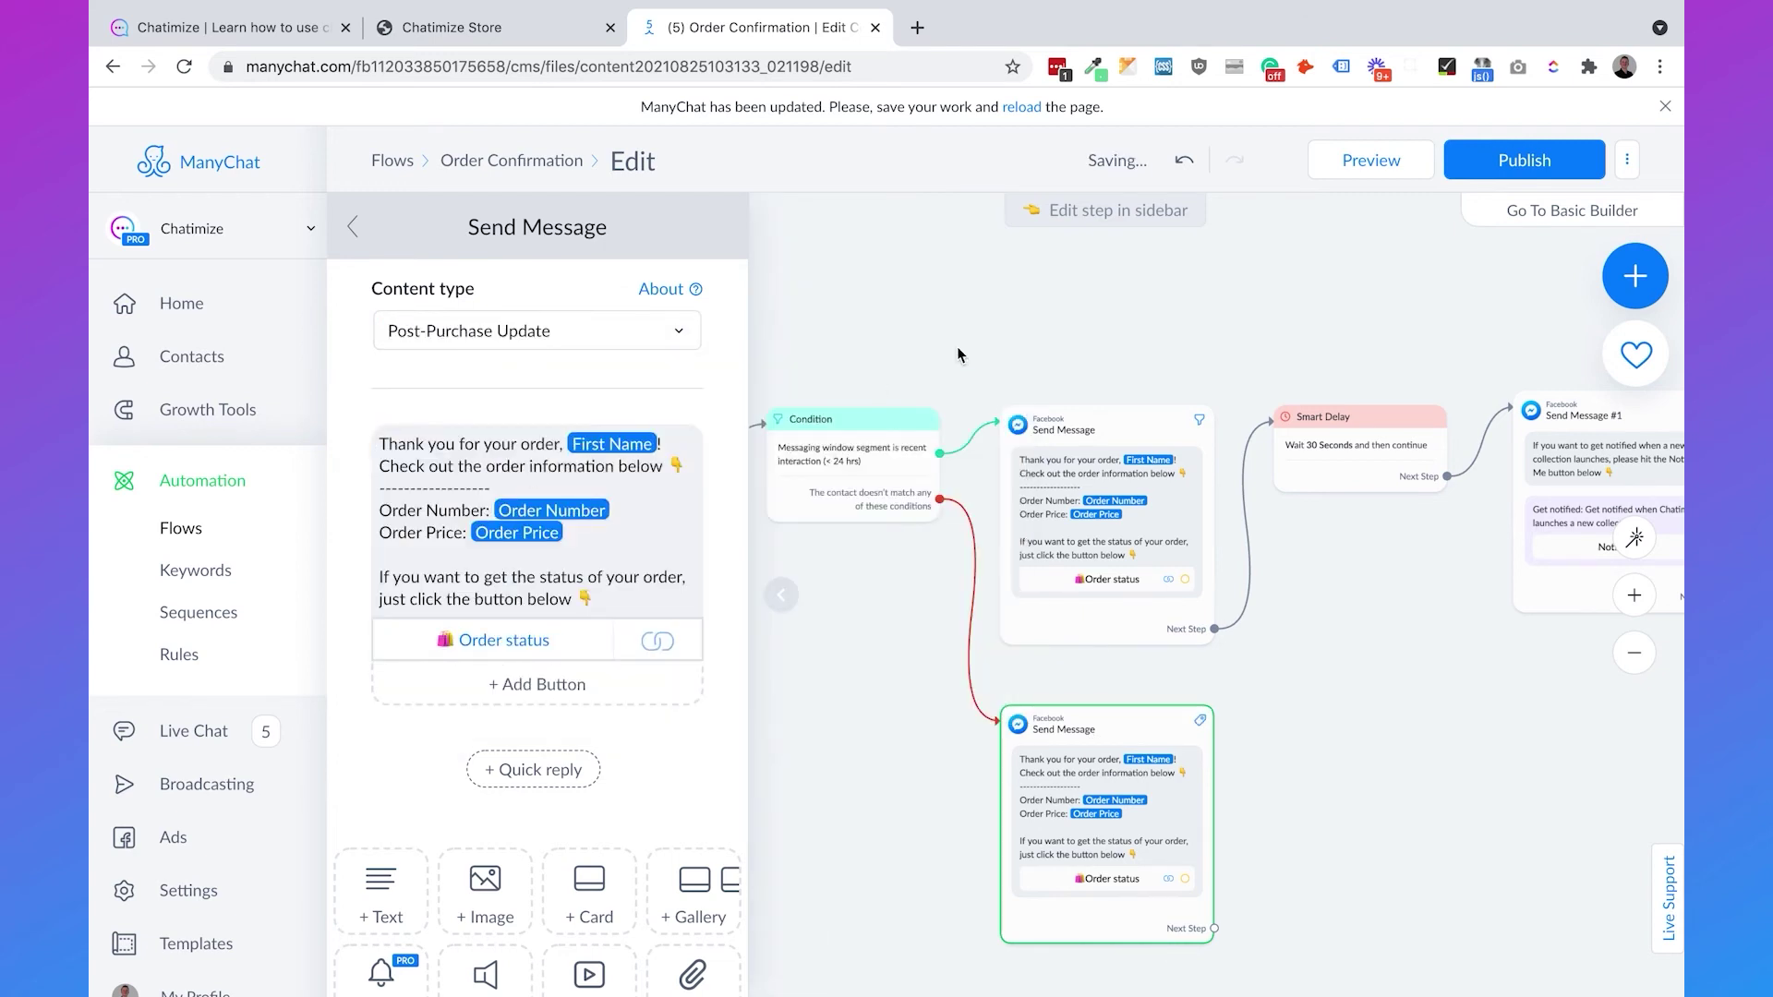
pyautogui.click(976, 342)
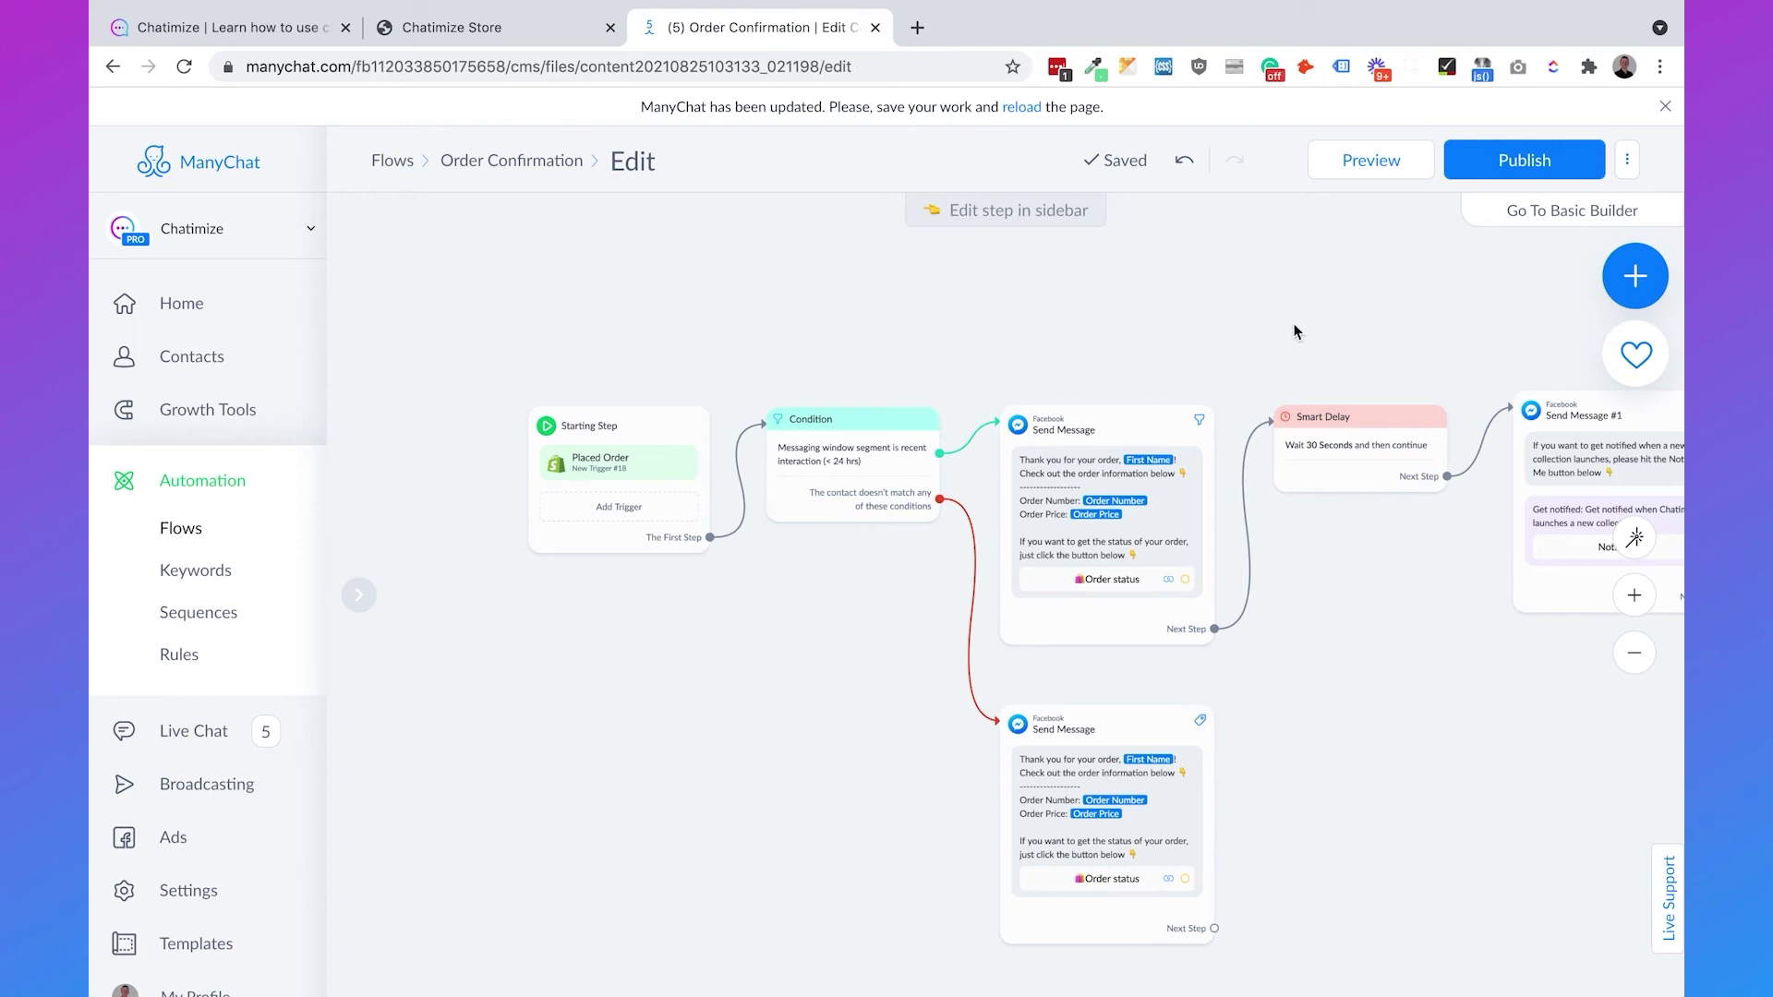
pyautogui.click(1455, 166)
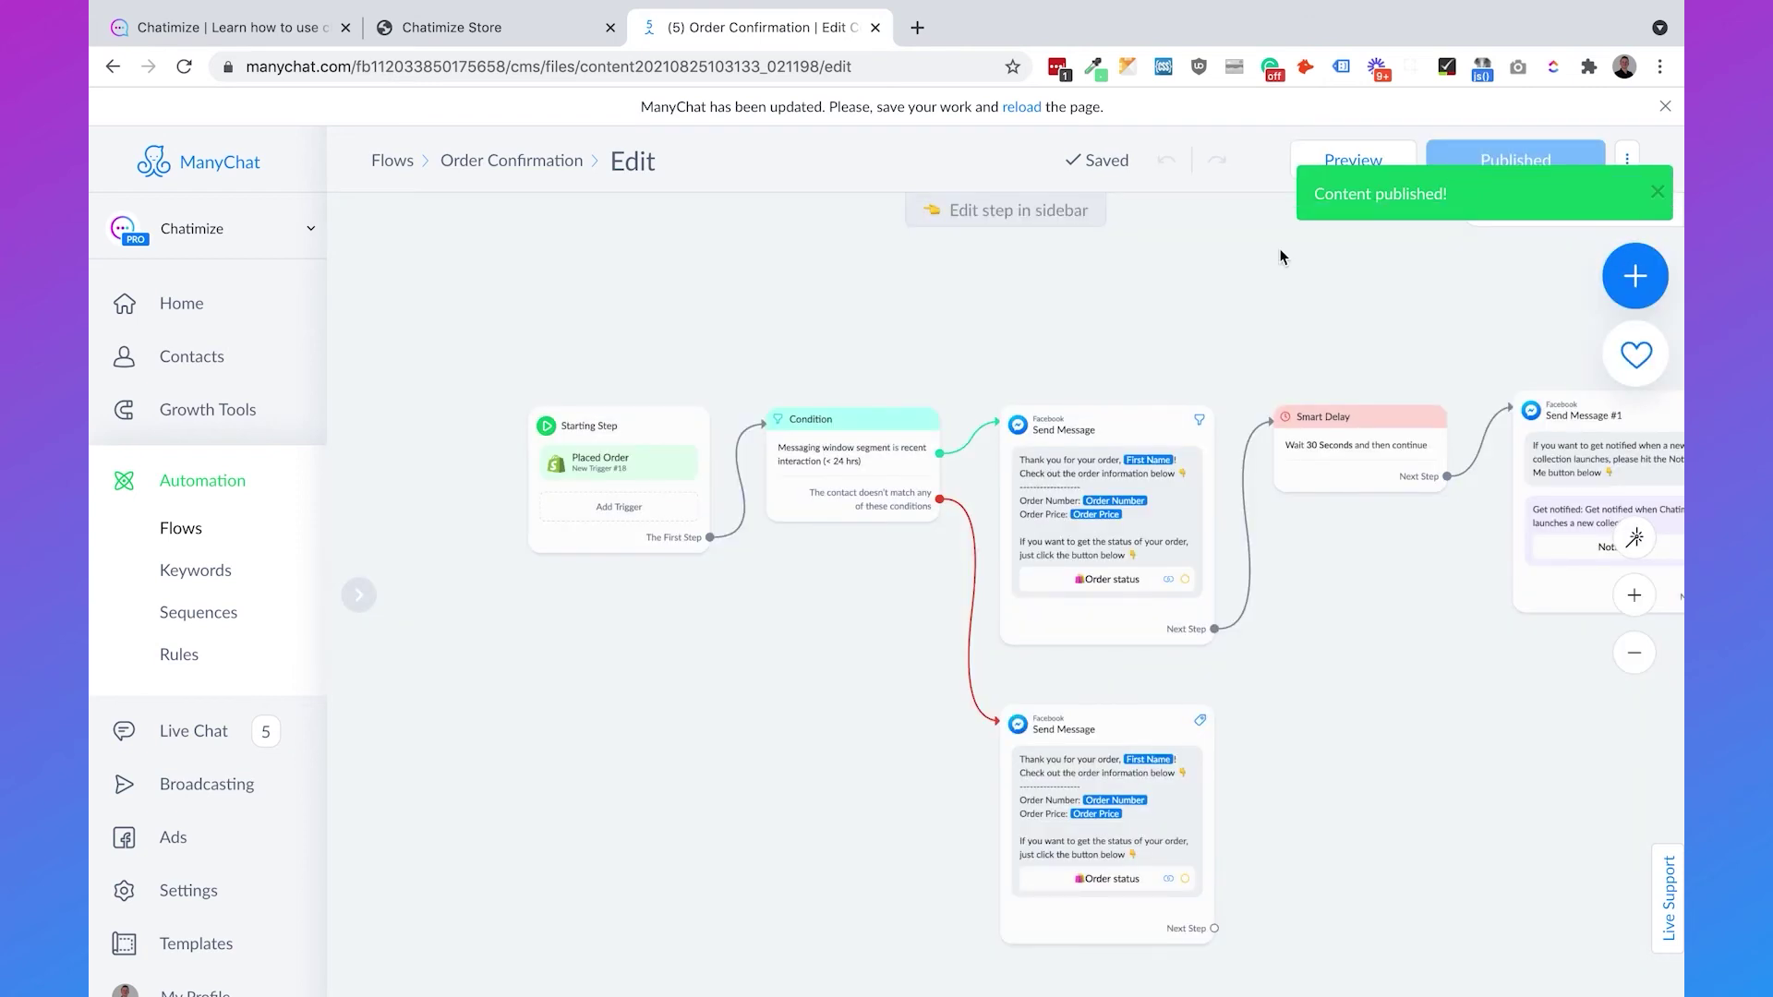
pyautogui.click(454, 35)
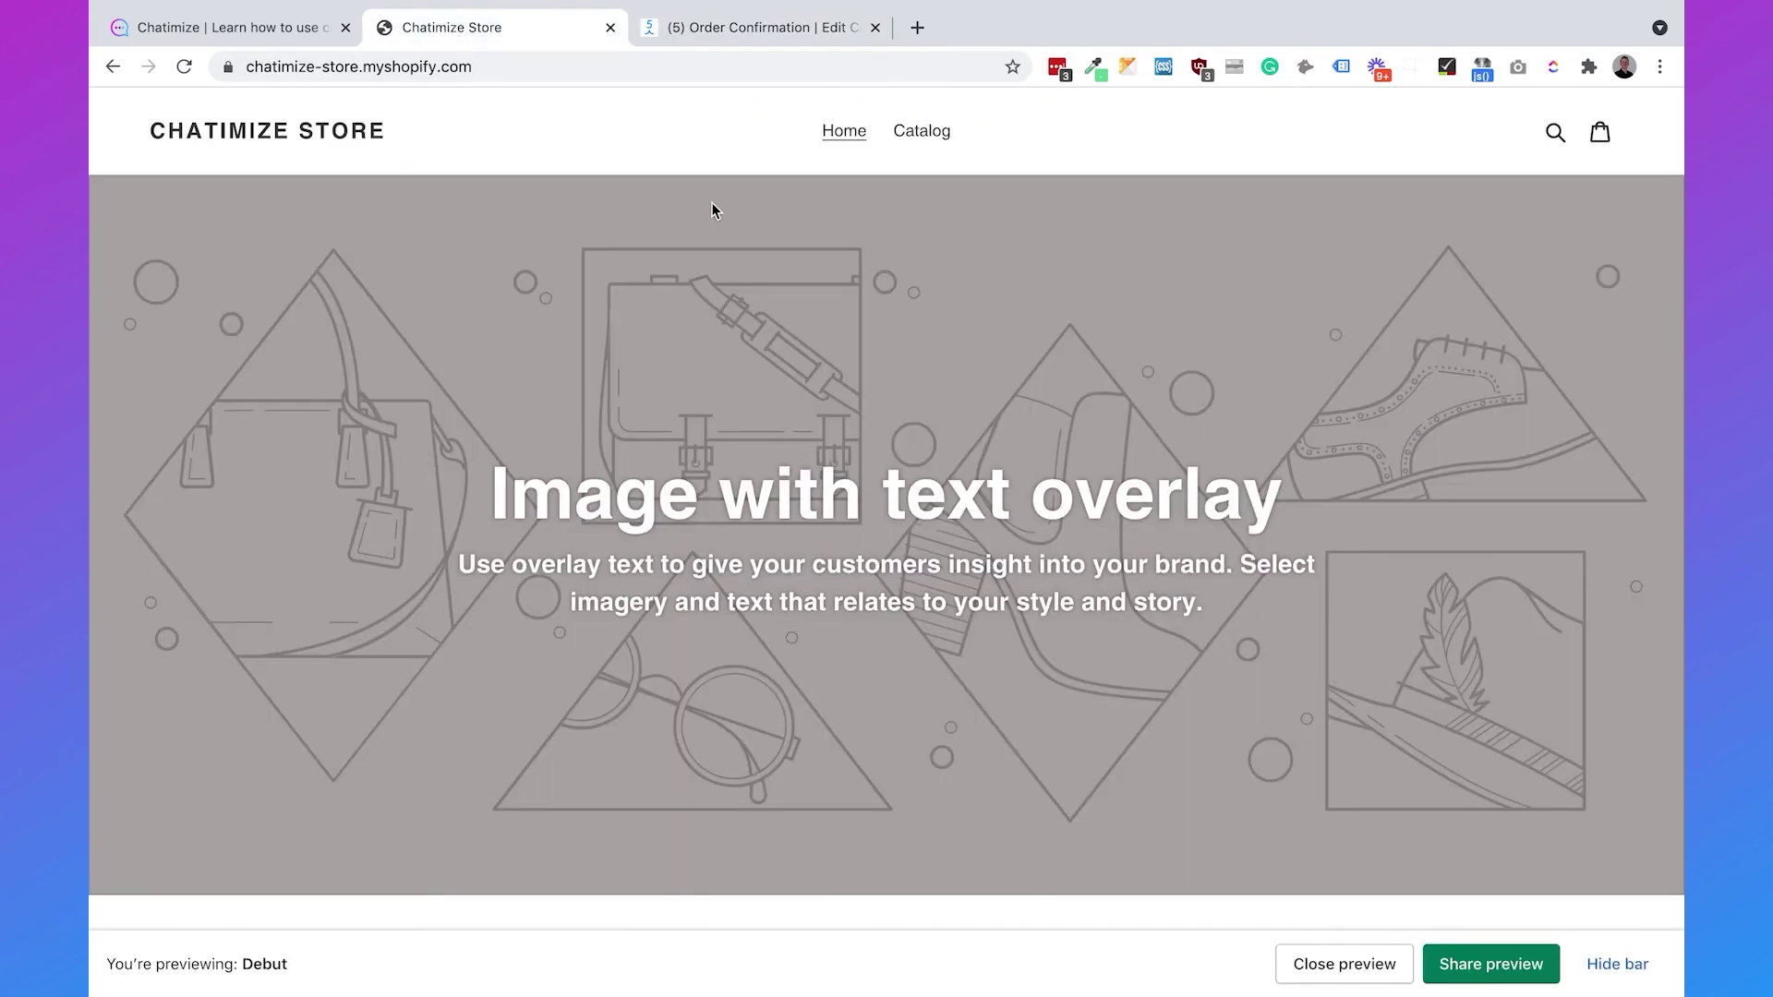
# - On the catalog's T-shirt page, opt in for the 10% discount via Messenger and open the chat
pyautogui.click(919, 138)
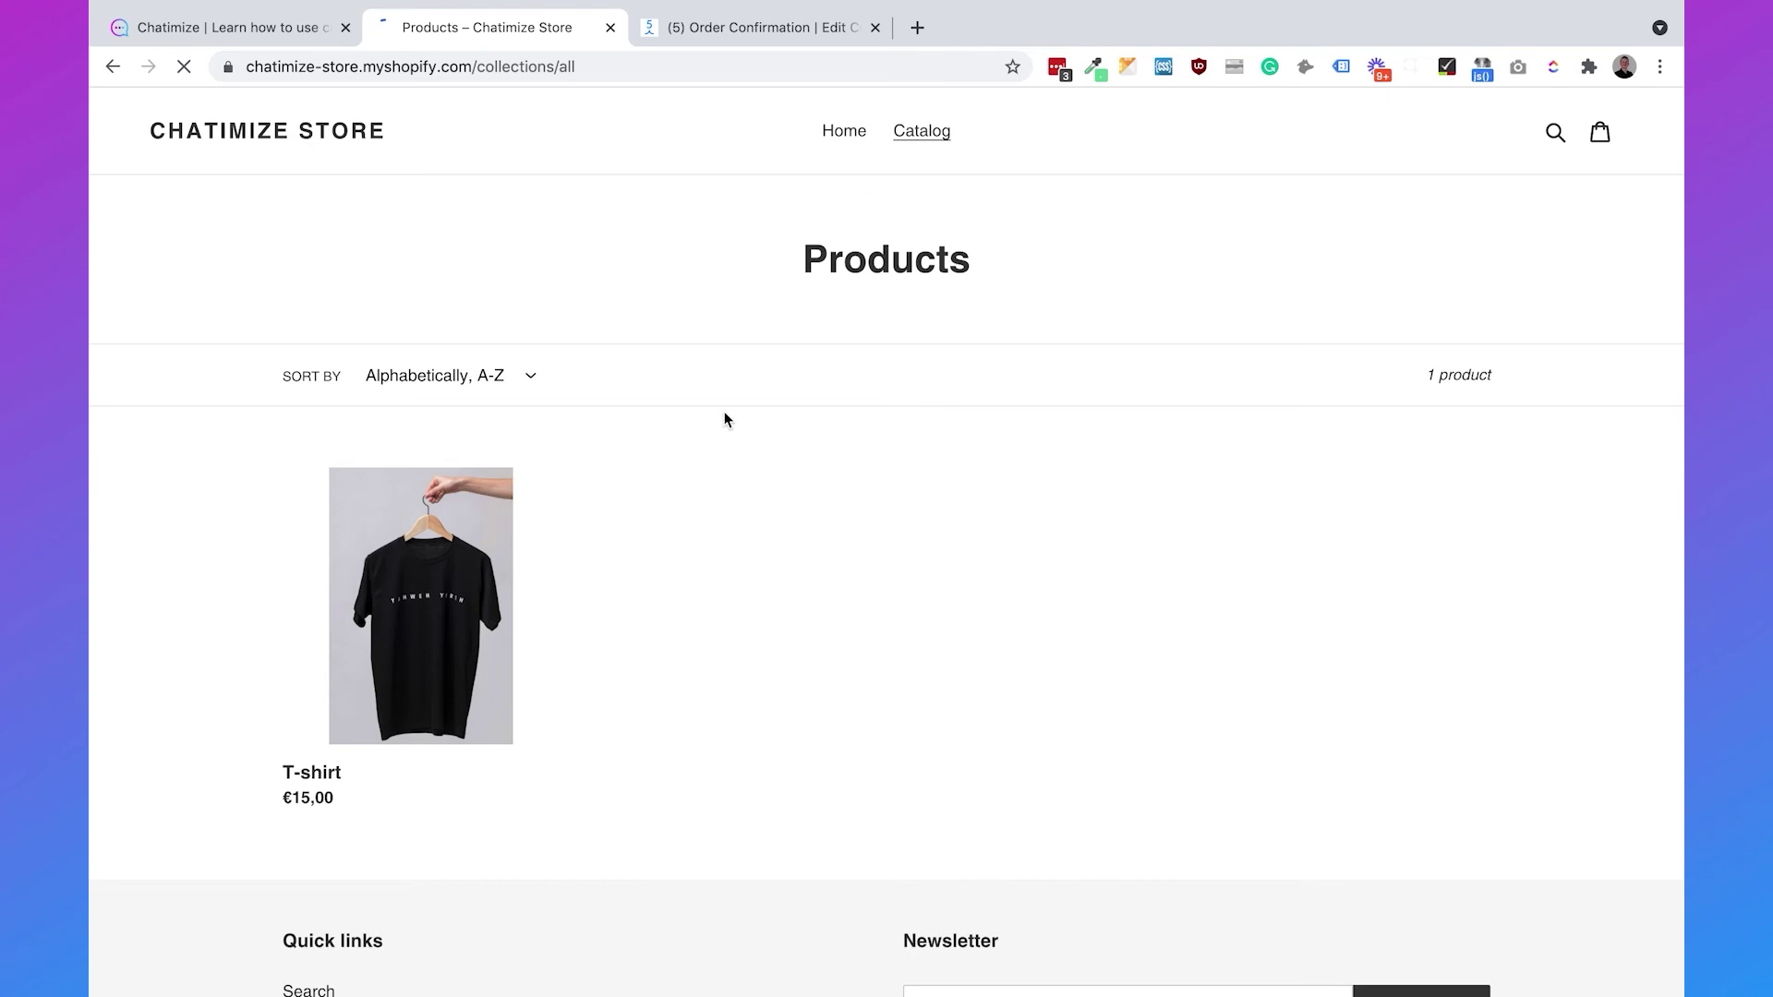
pyautogui.click(425, 577)
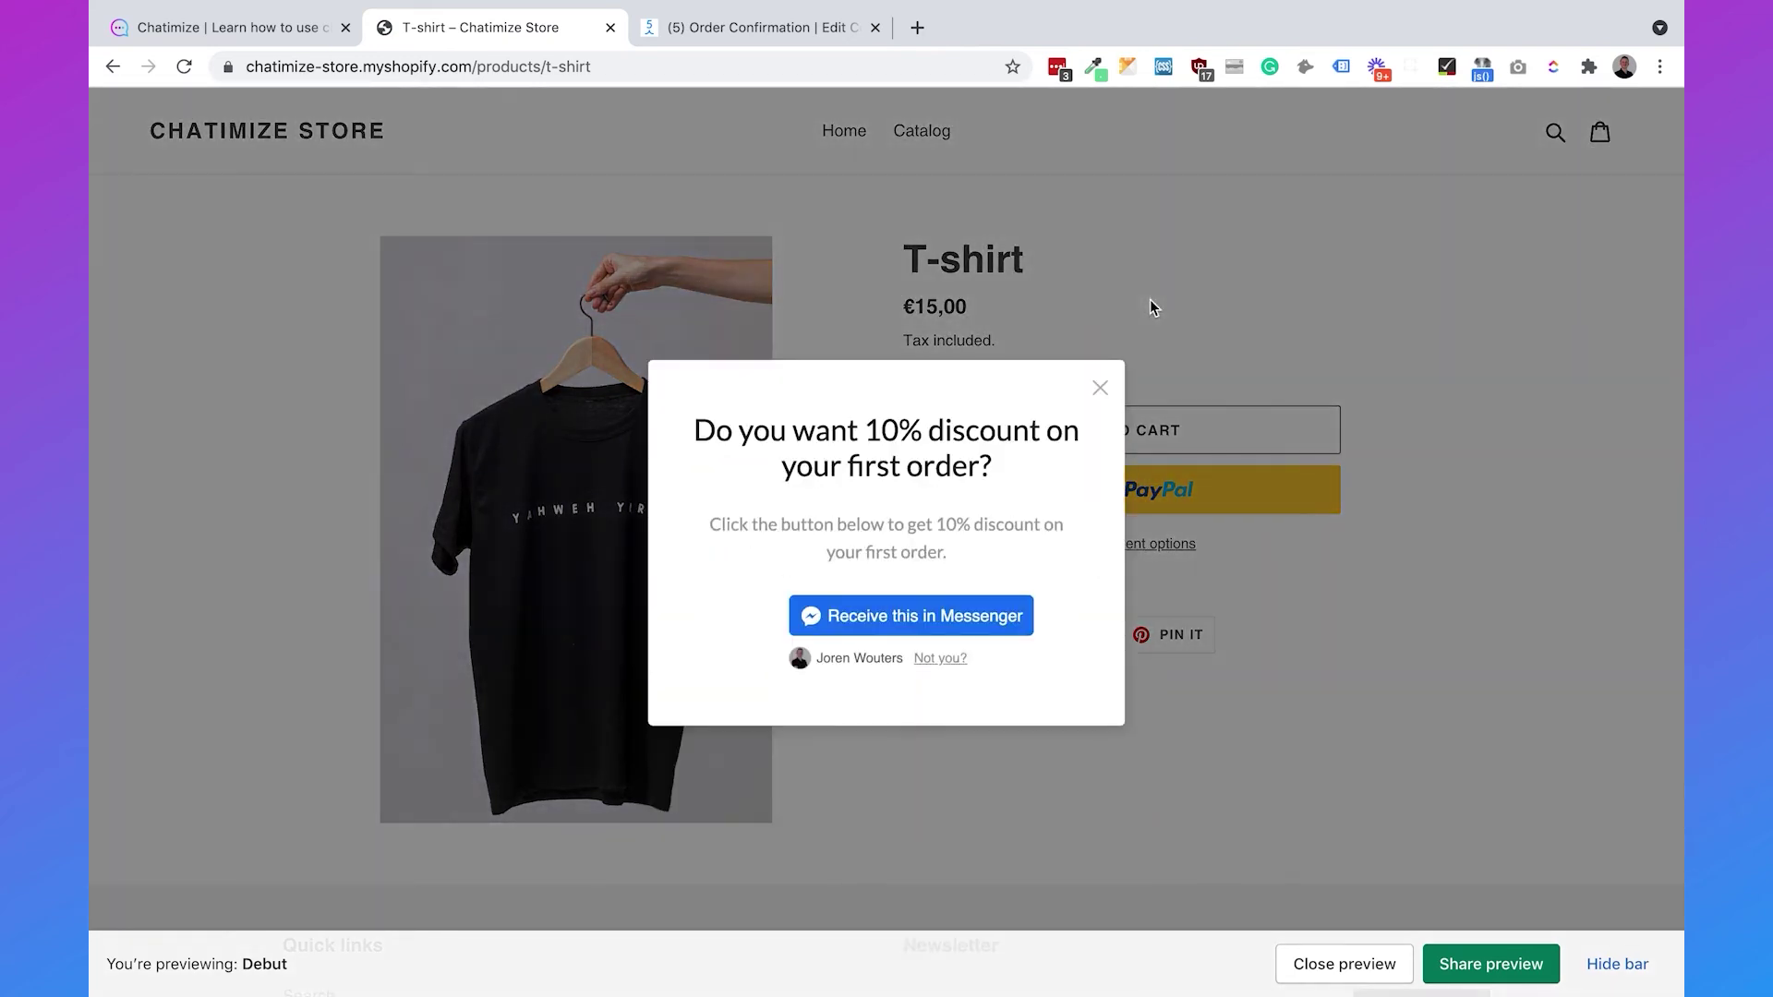
pyautogui.click(932, 617)
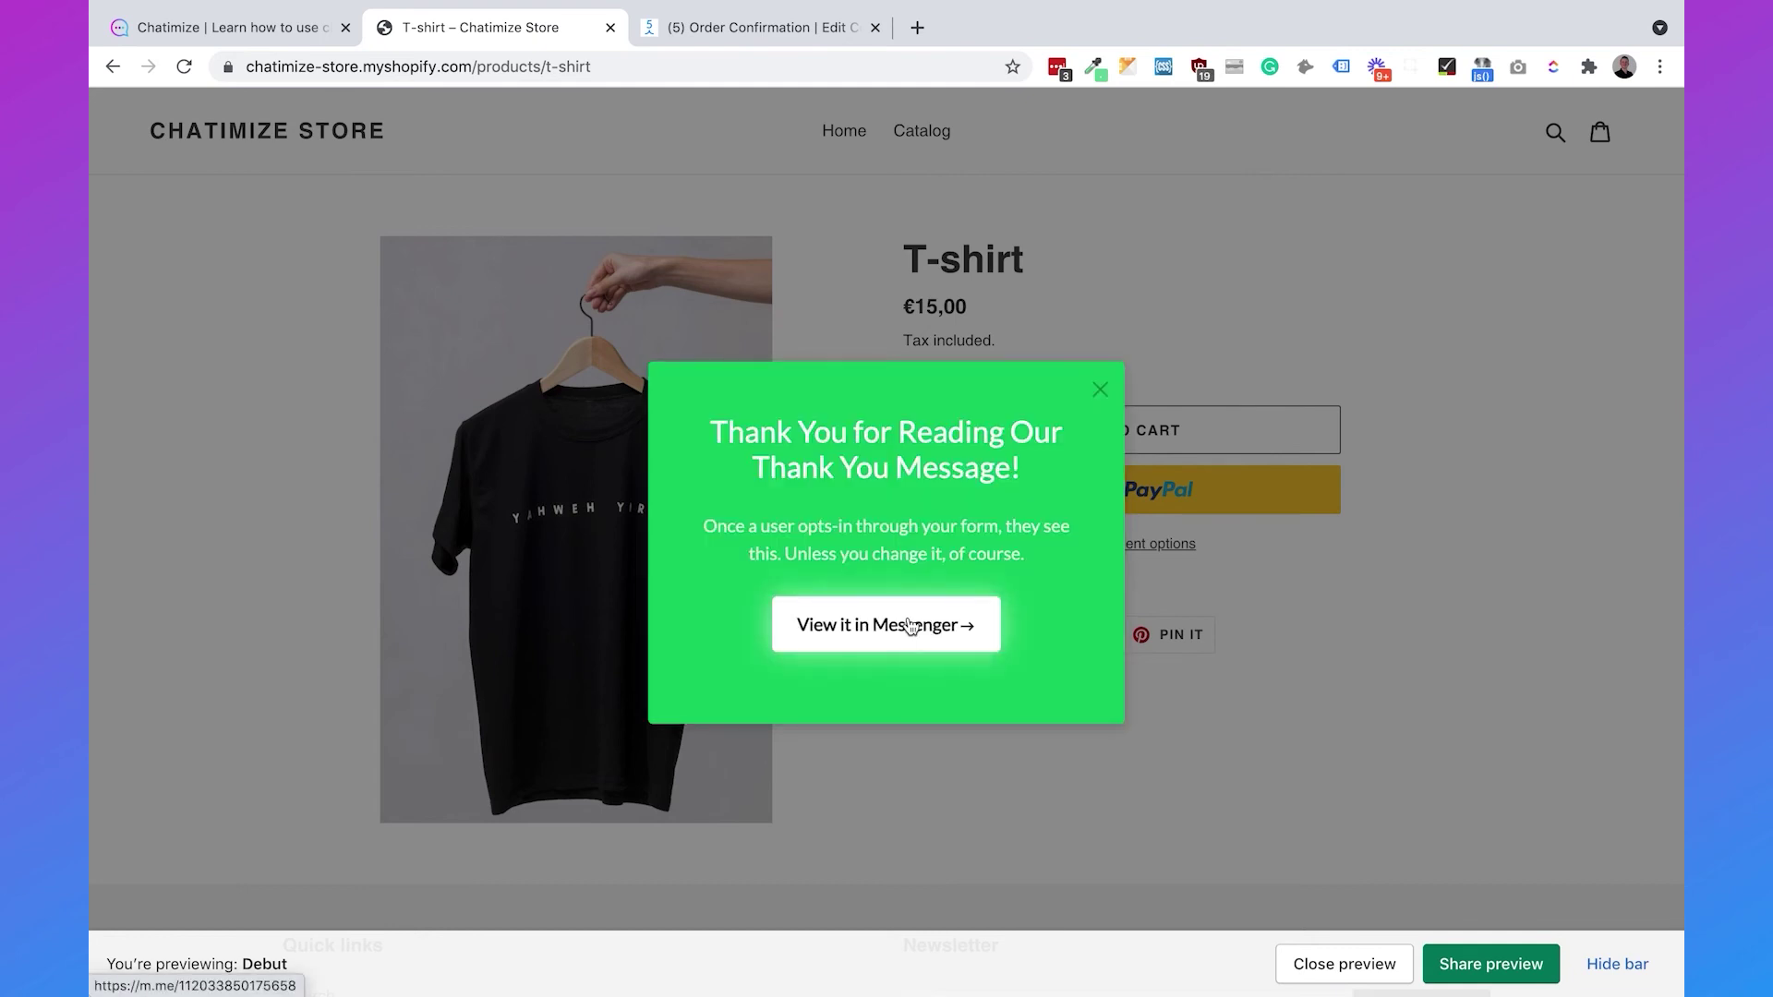
pyautogui.click(910, 627)
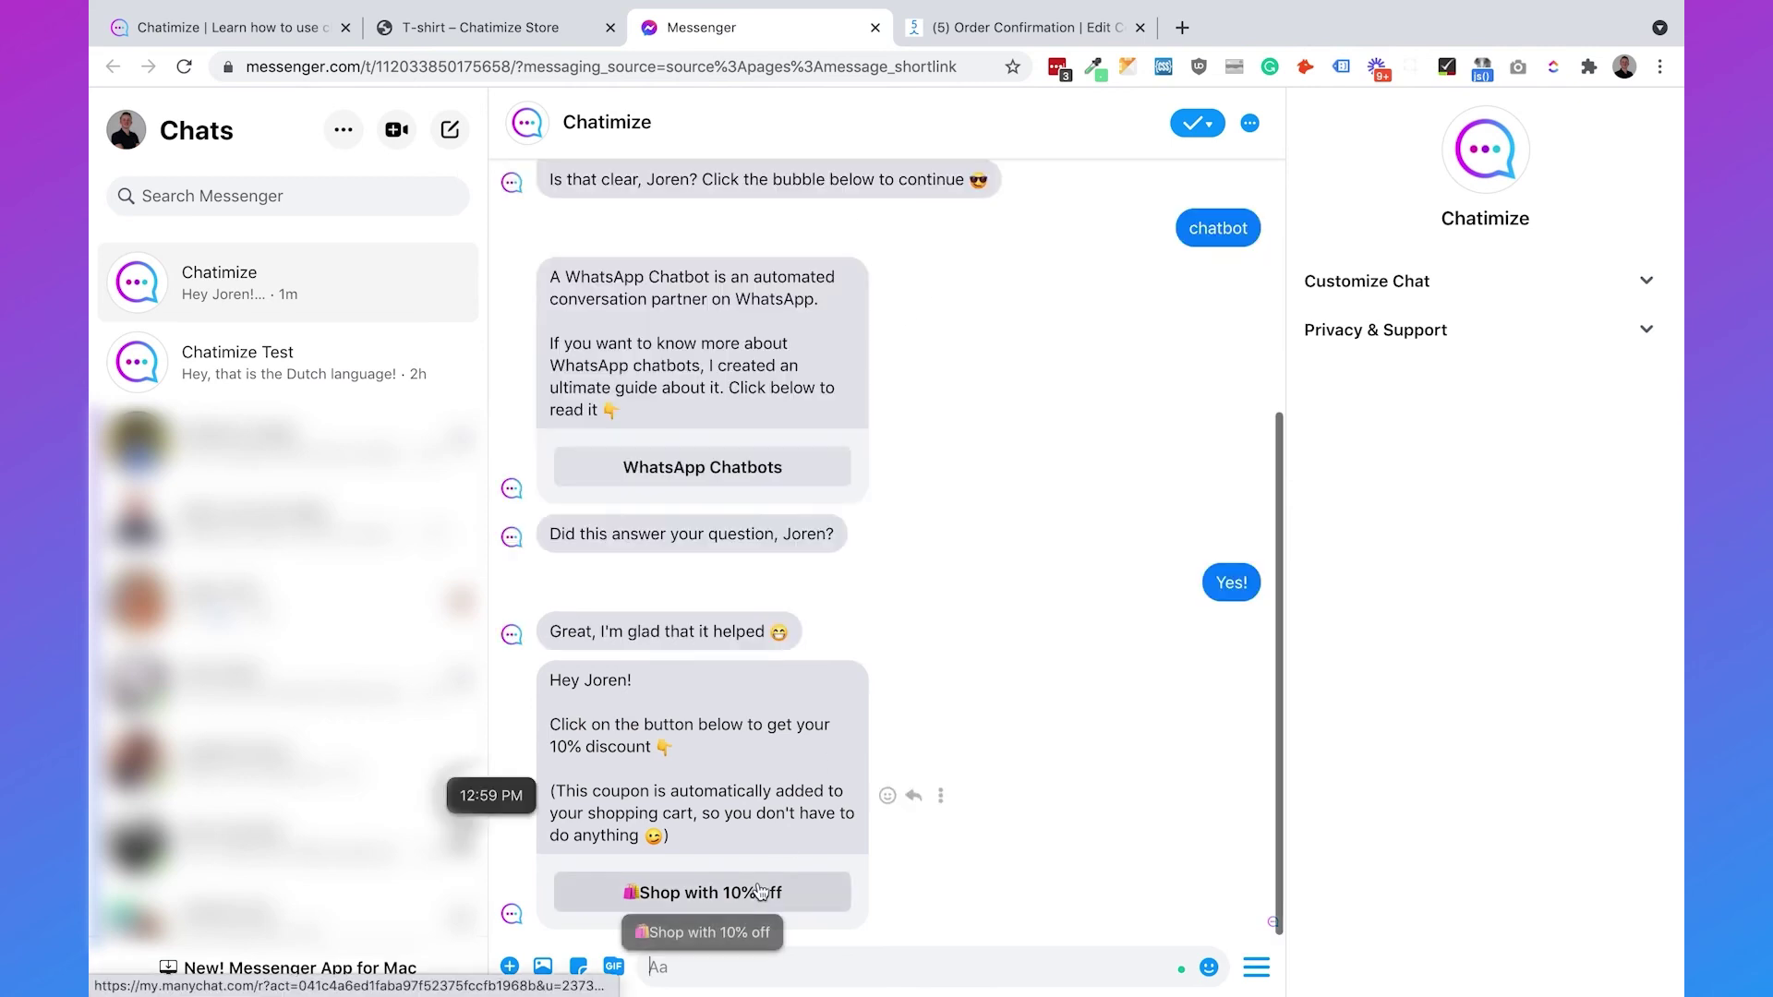
# - Follow the 'Shop with 10% off' link, add one T-shirt (€15,00) to the cart and start checkout
pyautogui.click(757, 886)
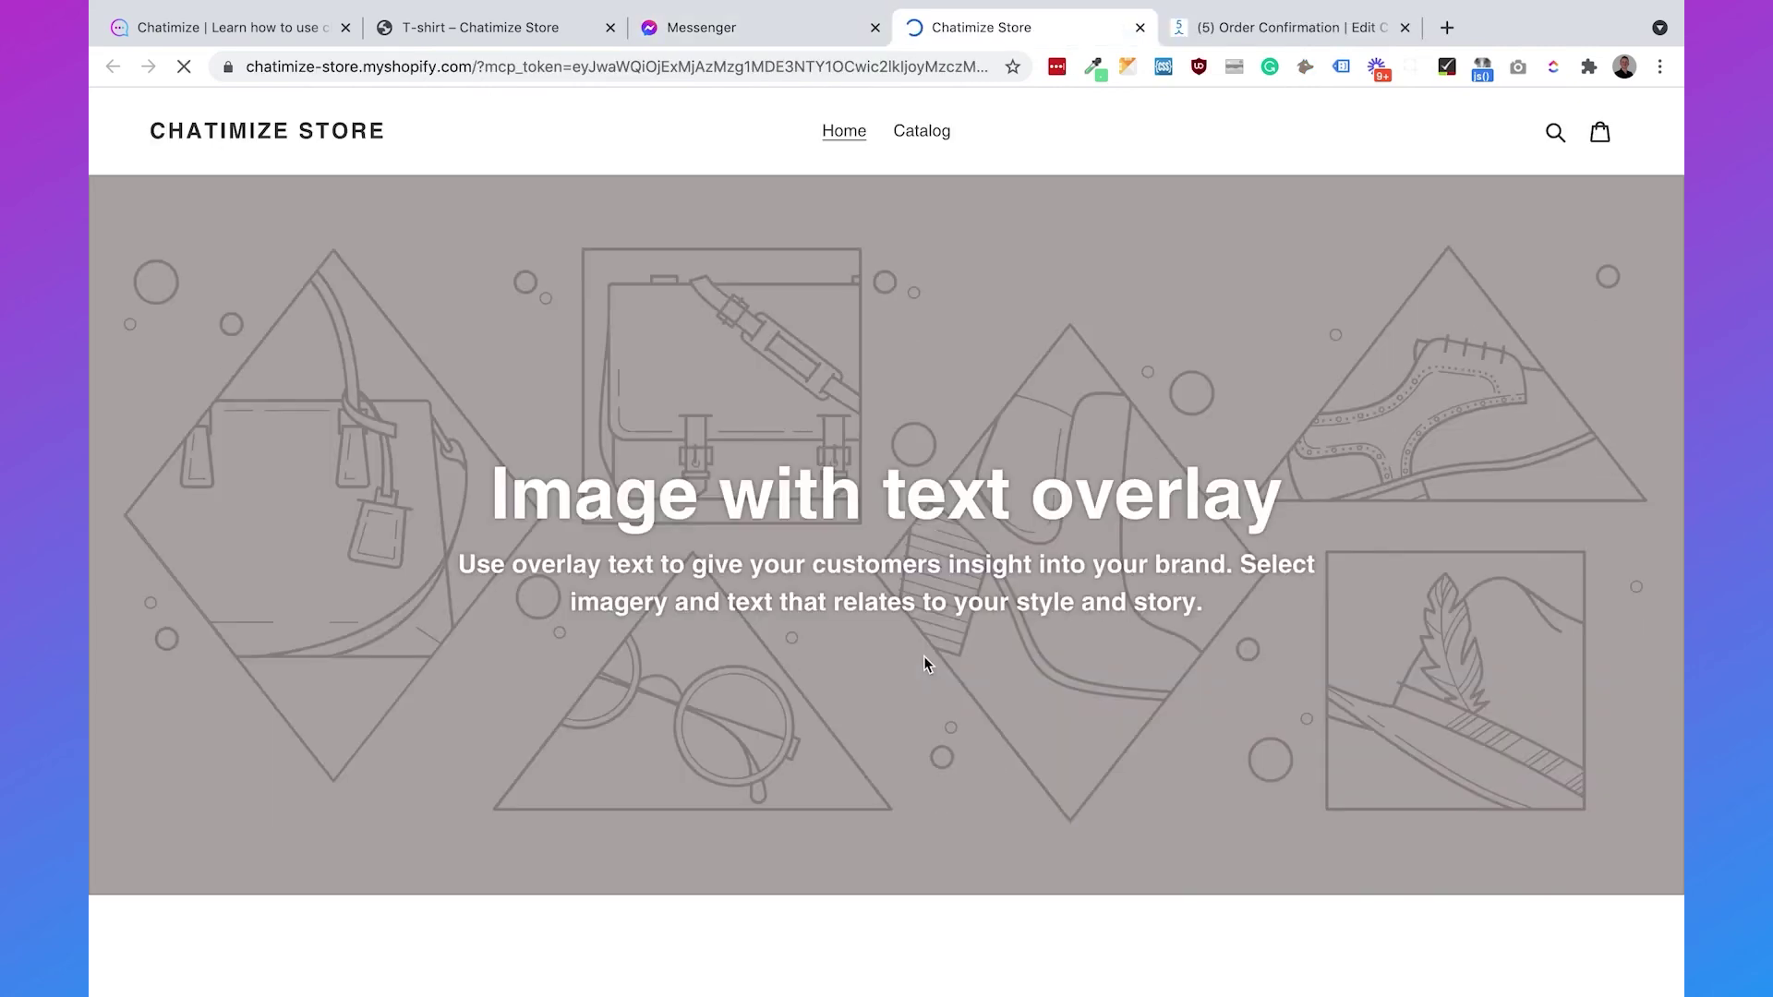
pyautogui.click(921, 130)
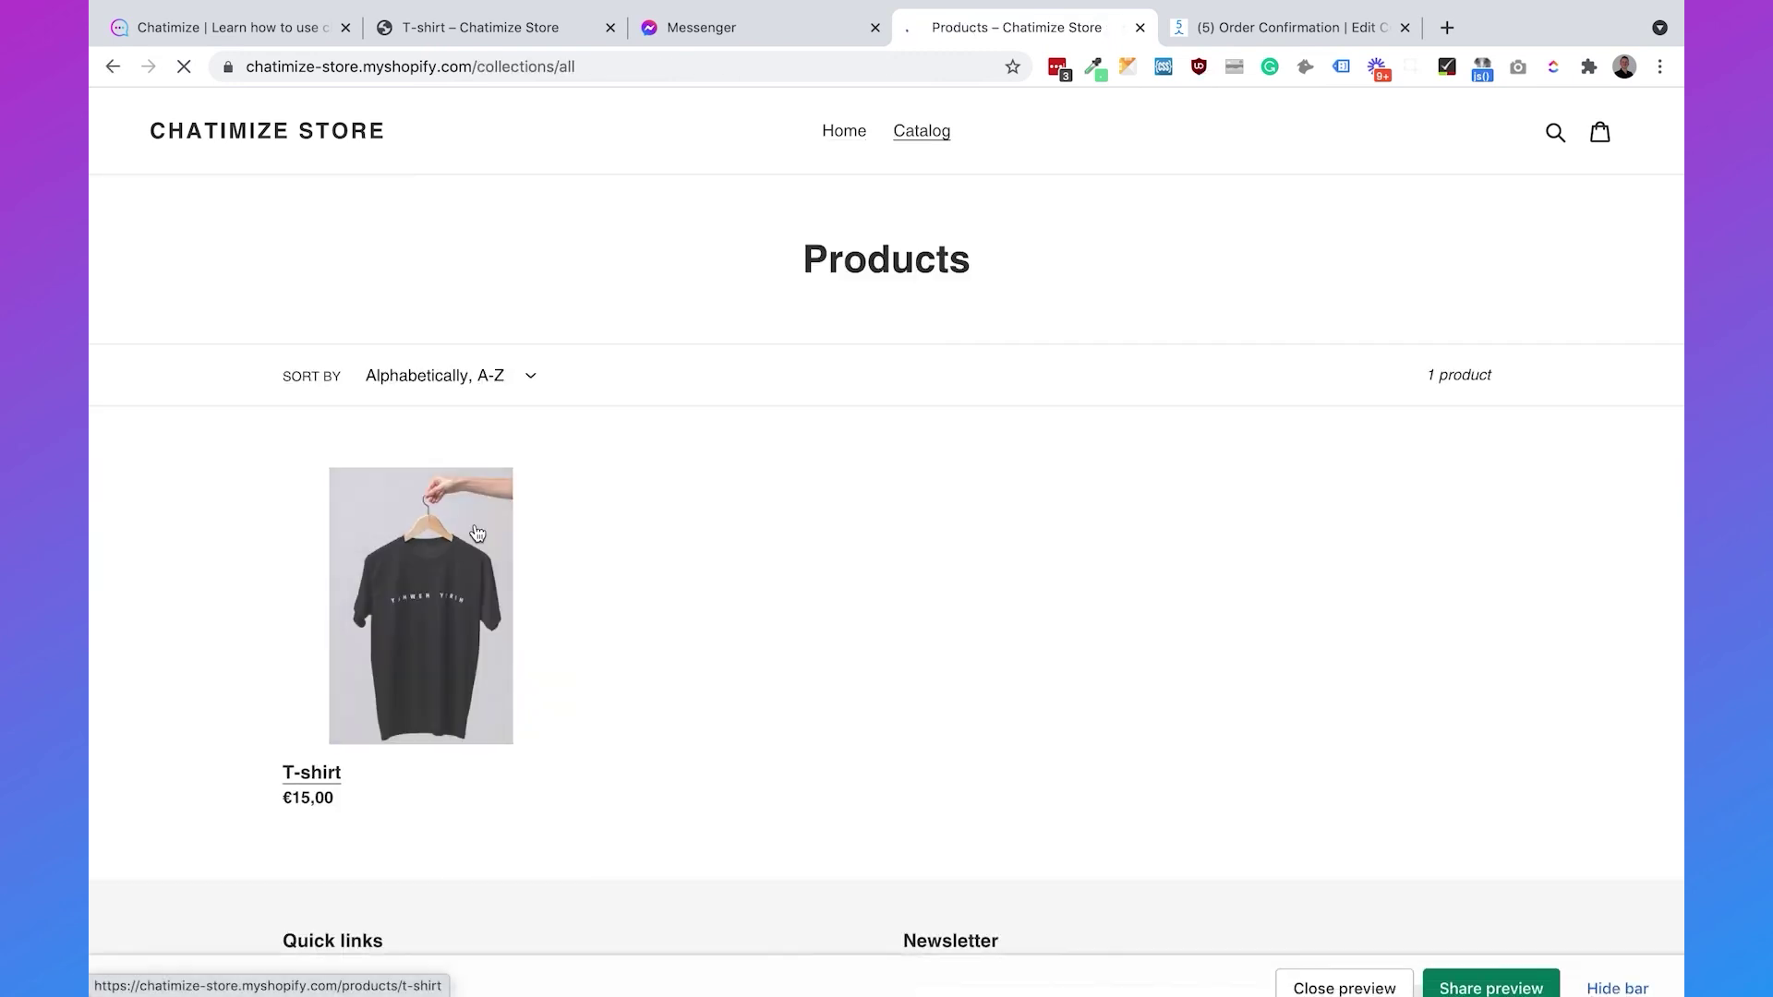
pyautogui.click(478, 534)
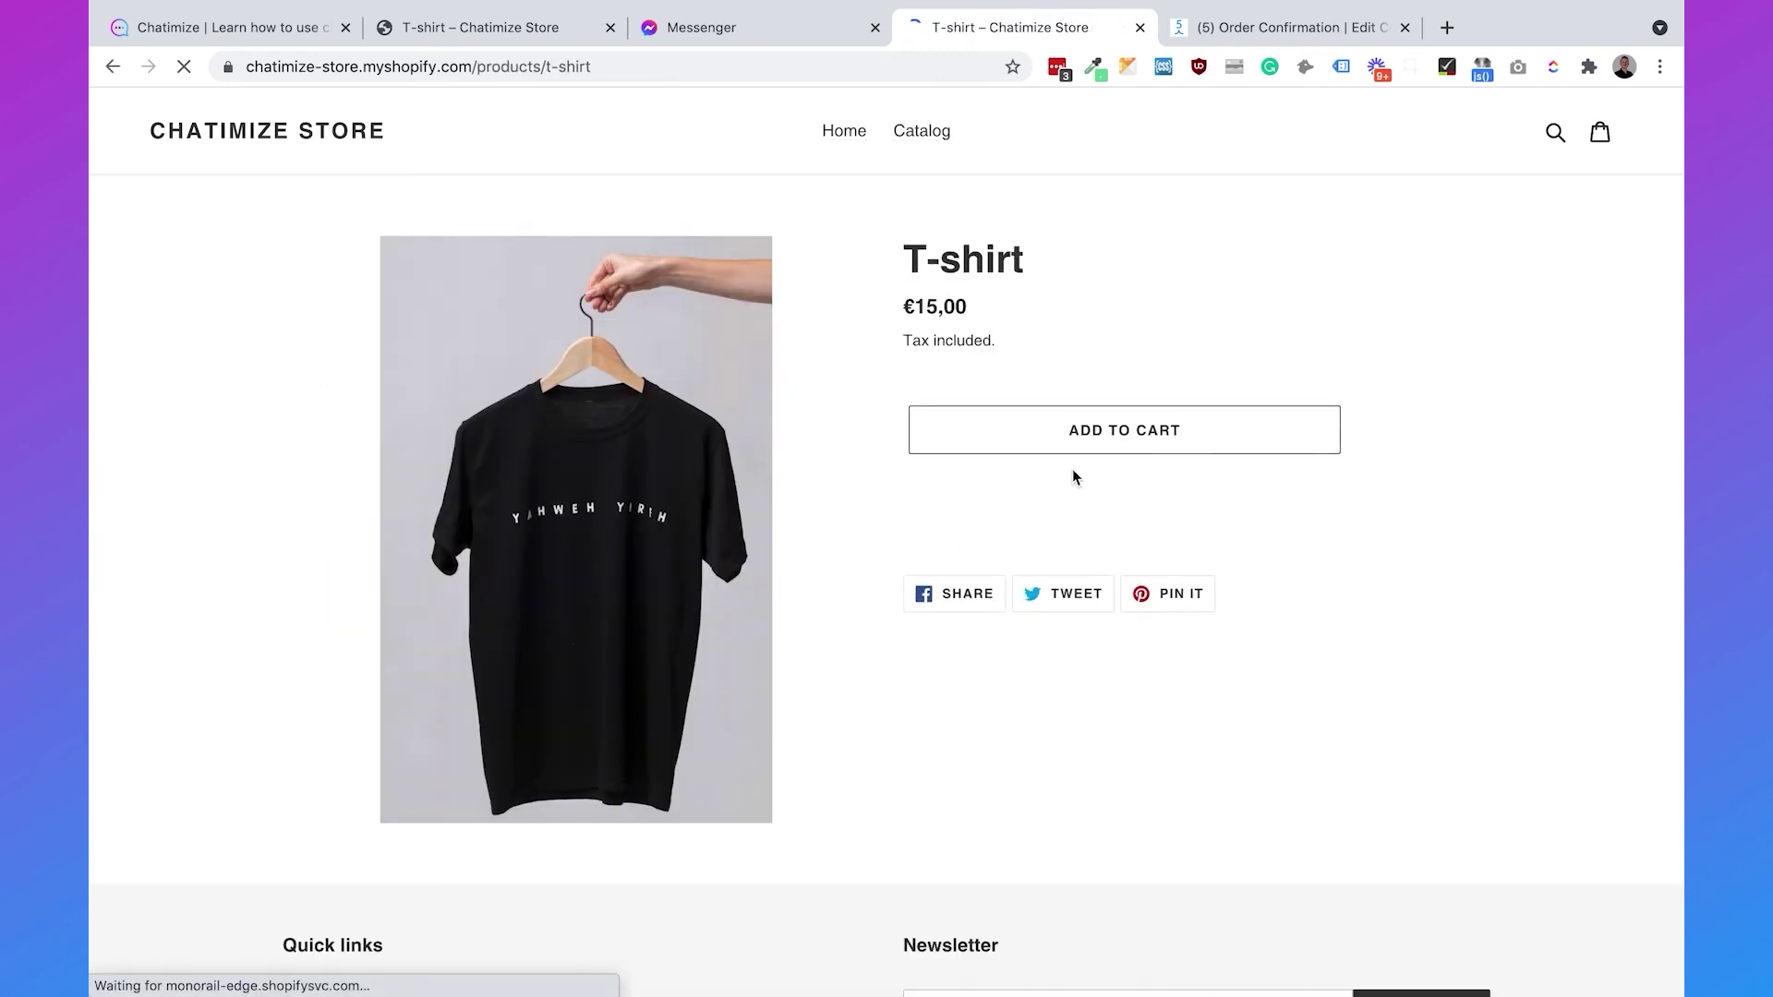
pyautogui.click(1155, 436)
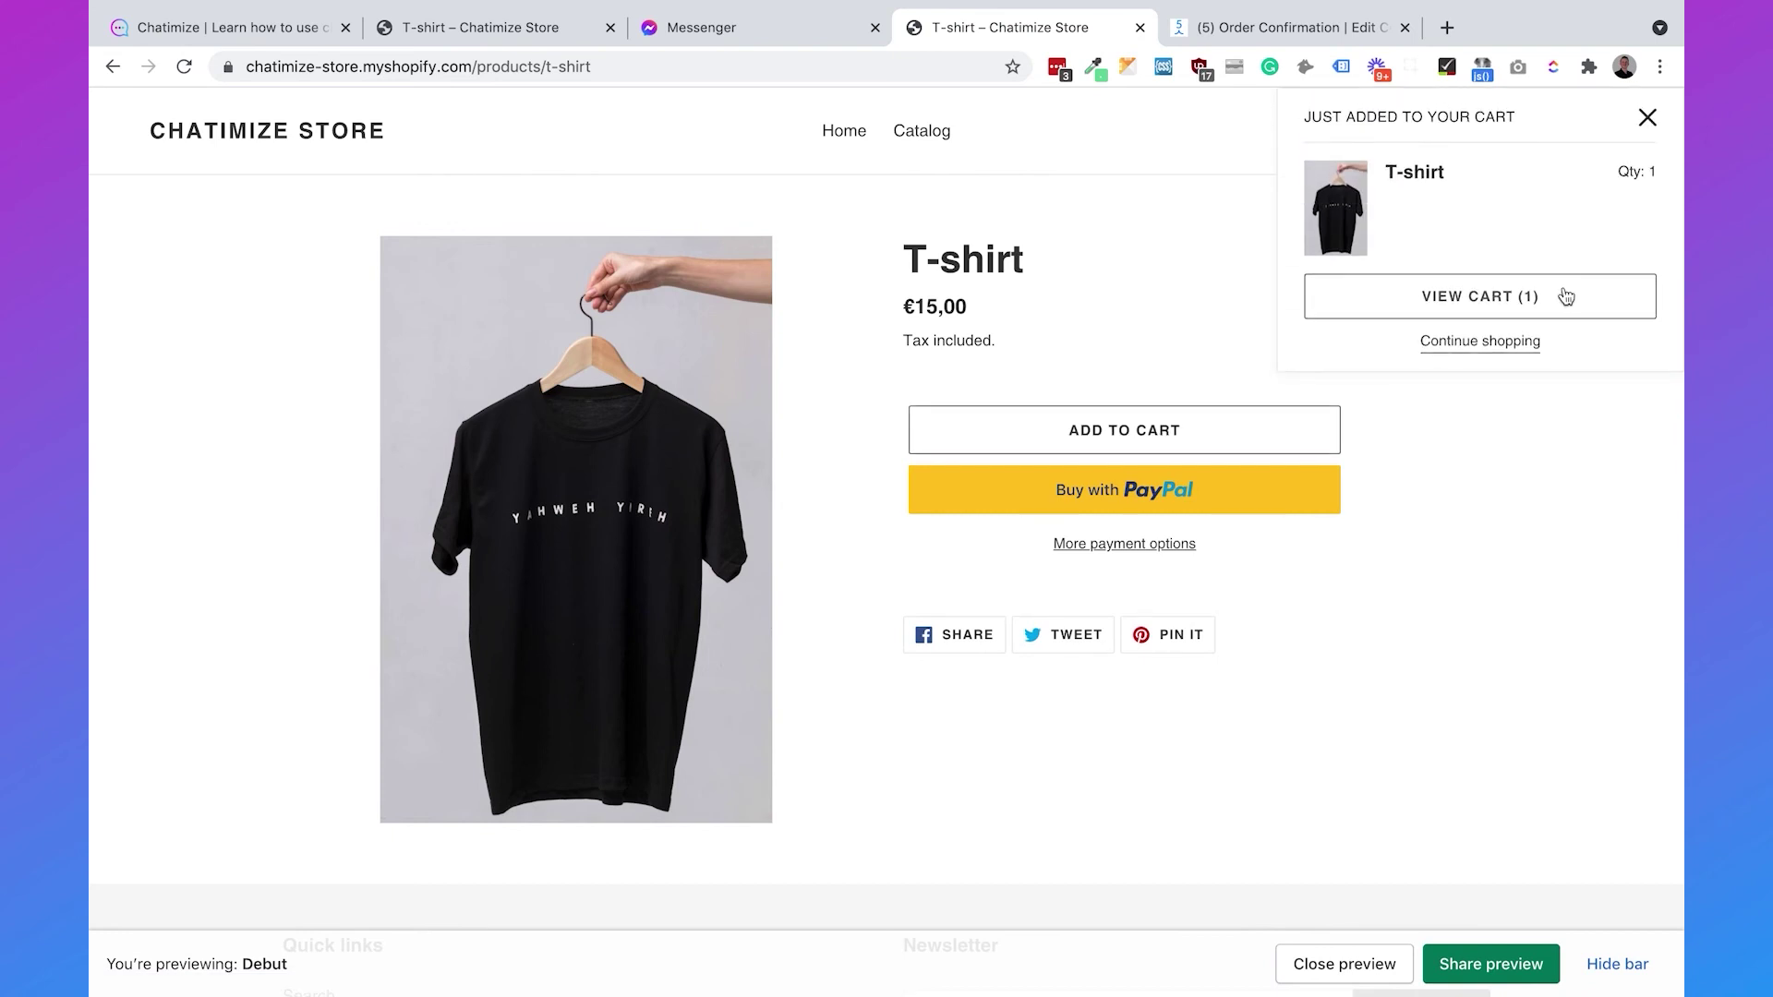
pyautogui.click(1490, 406)
pyautogui.click(1470, 776)
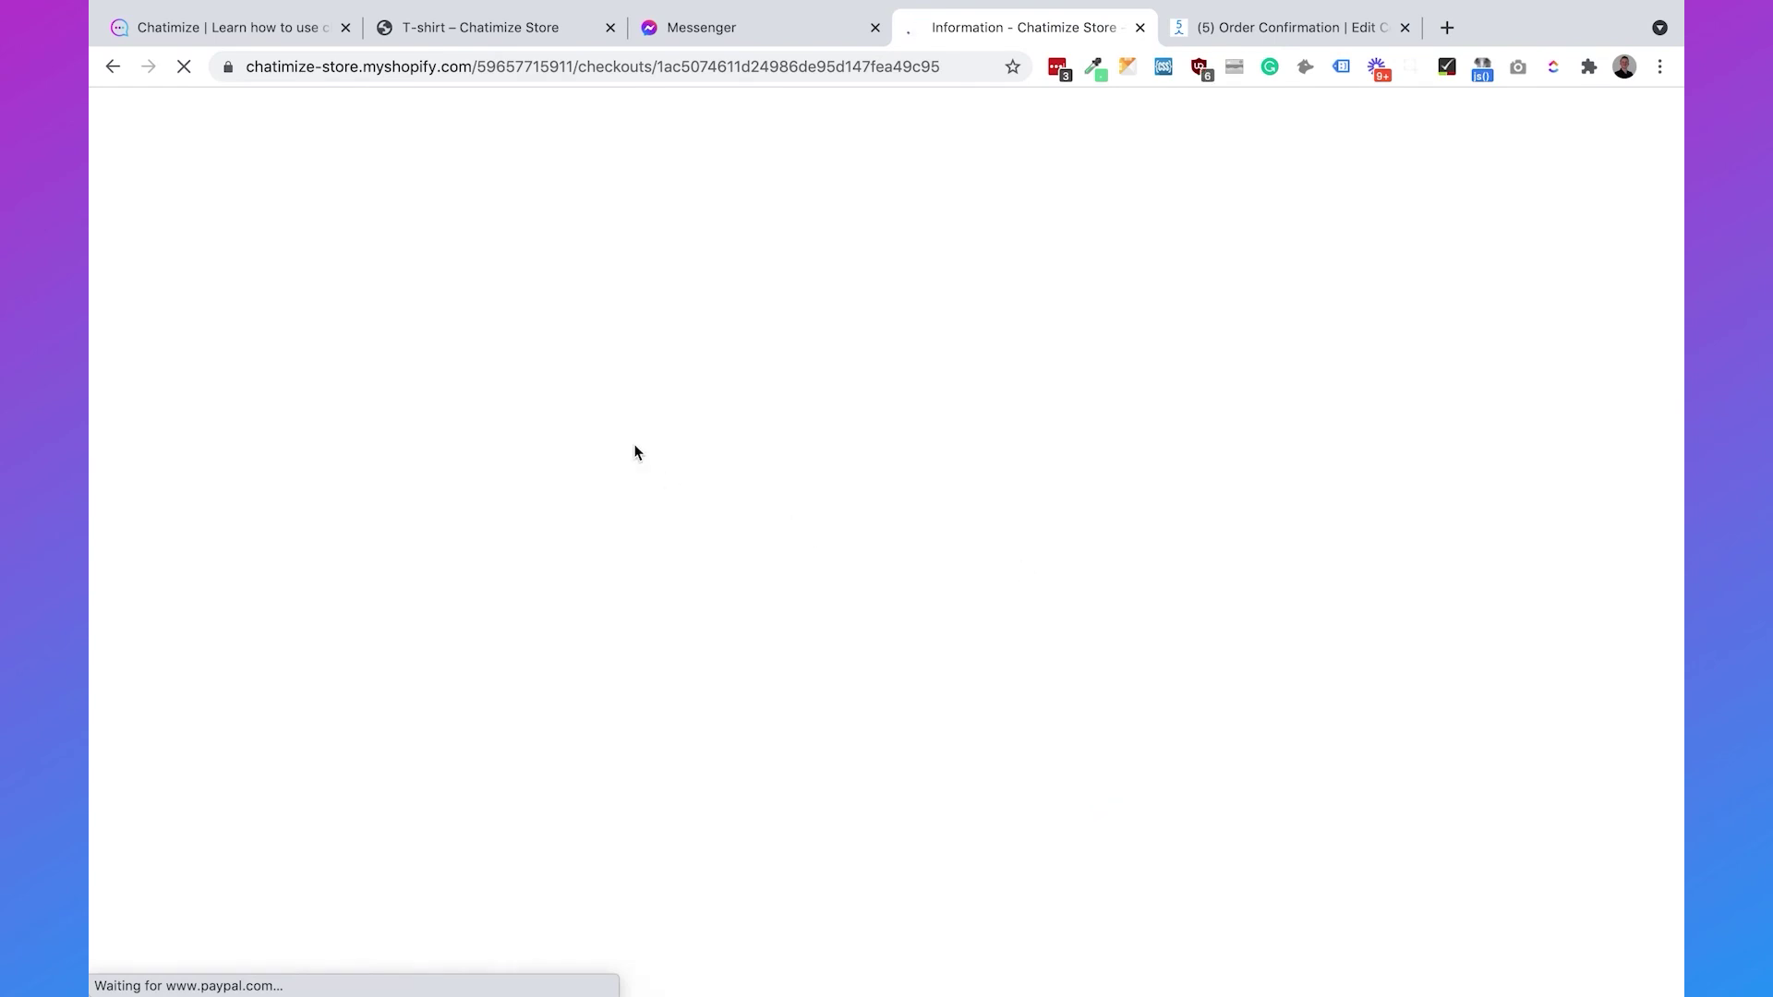
# - Apply discount code 100 at checkout
pyautogui.click(1090, 308)
pyautogui.write('100')
pyautogui.click(1441, 307)
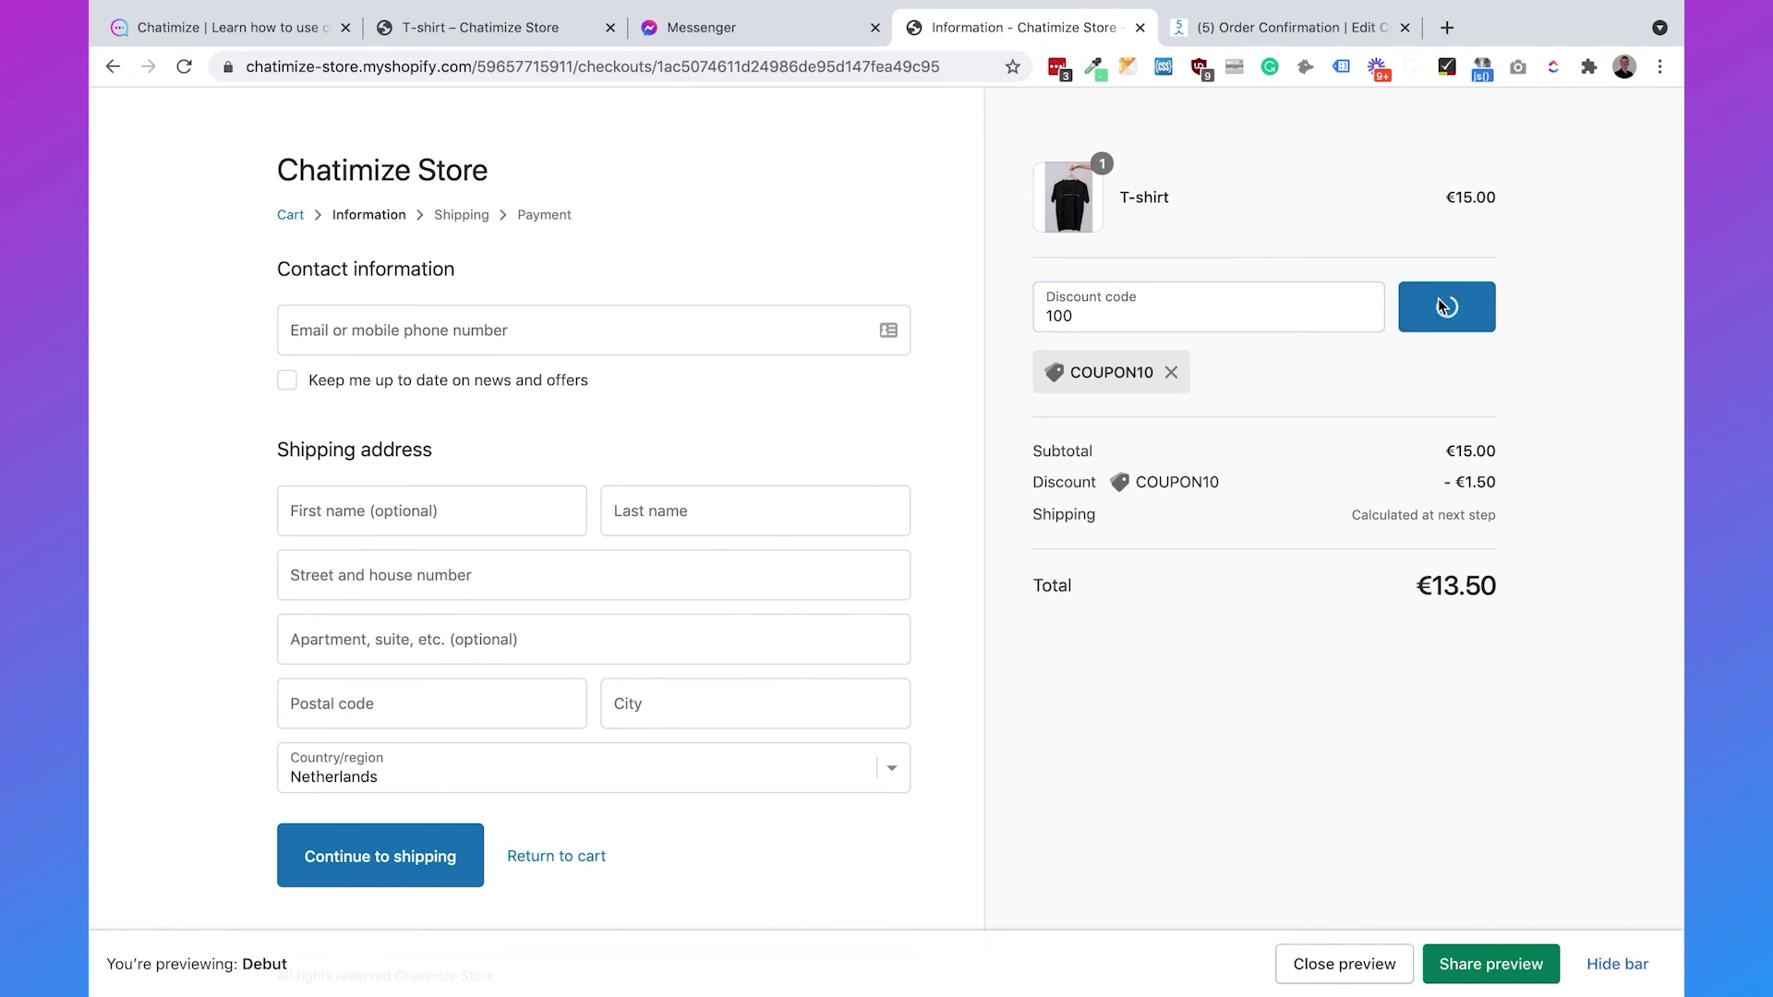
# - Fill in the contact e-mail, first and last name, street, postal code and city
pyautogui.click(507, 331)
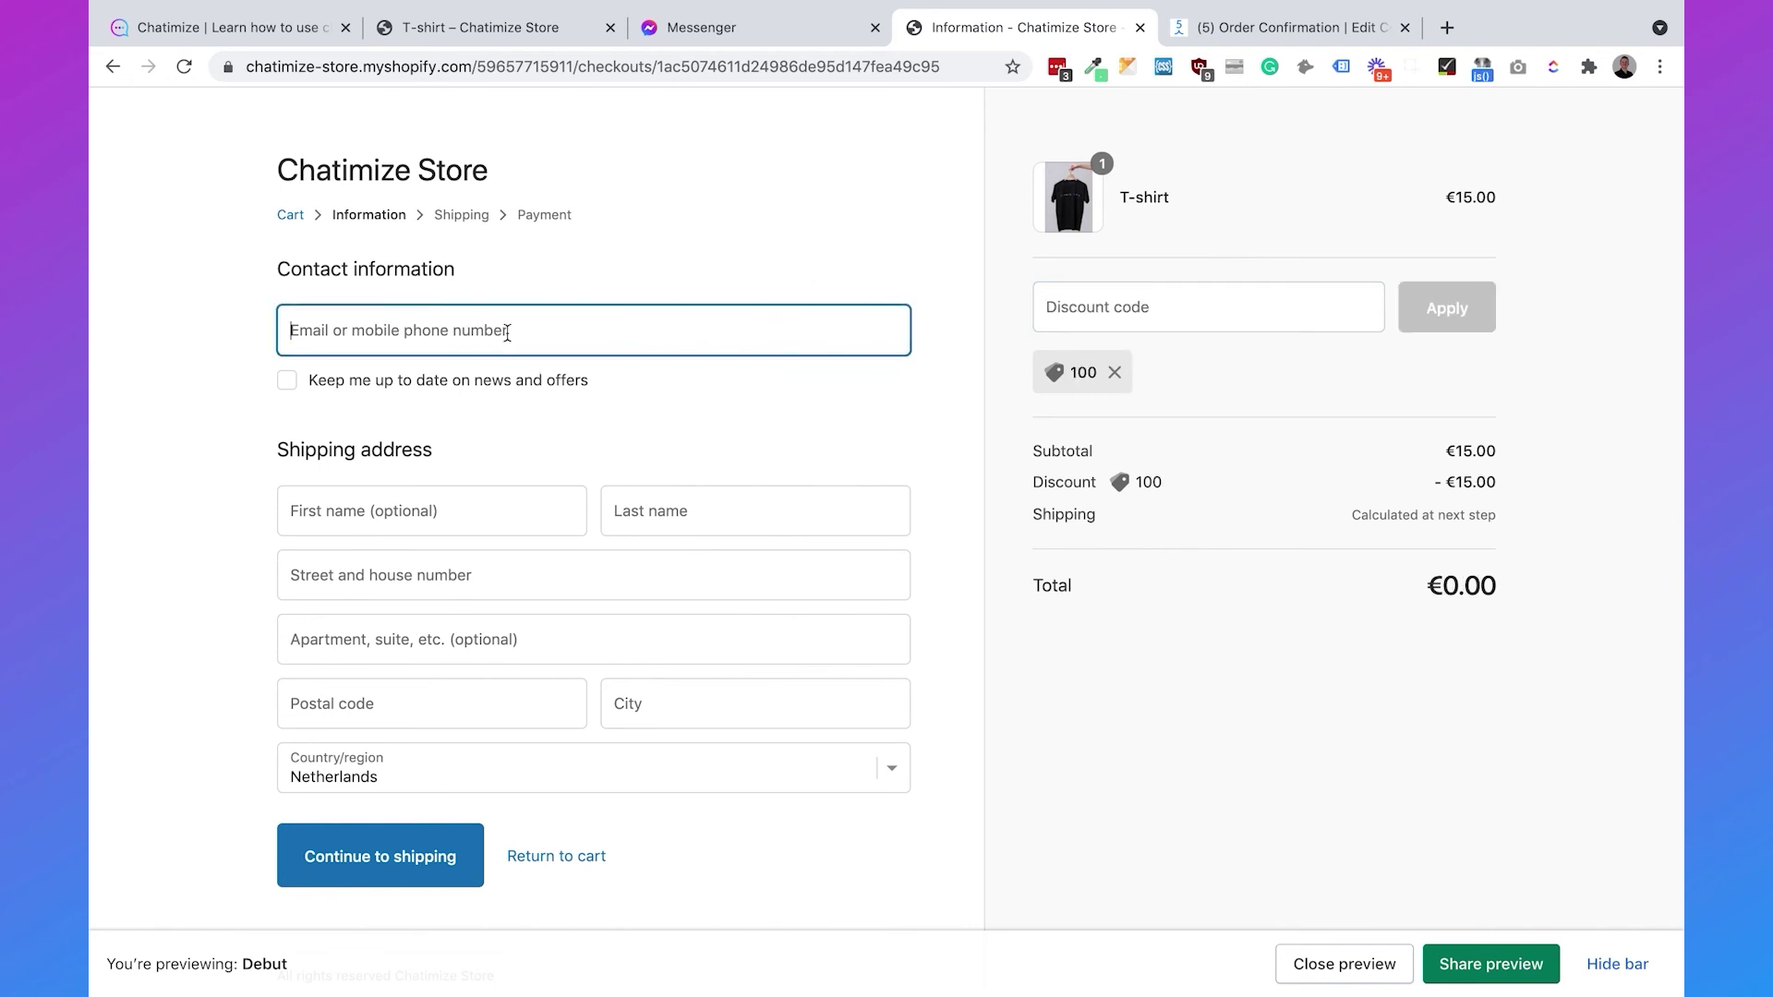
pyautogui.press('Tab')
pyautogui.press('Tab')
pyautogui.press('Tab')
pyautogui.press('Tab')
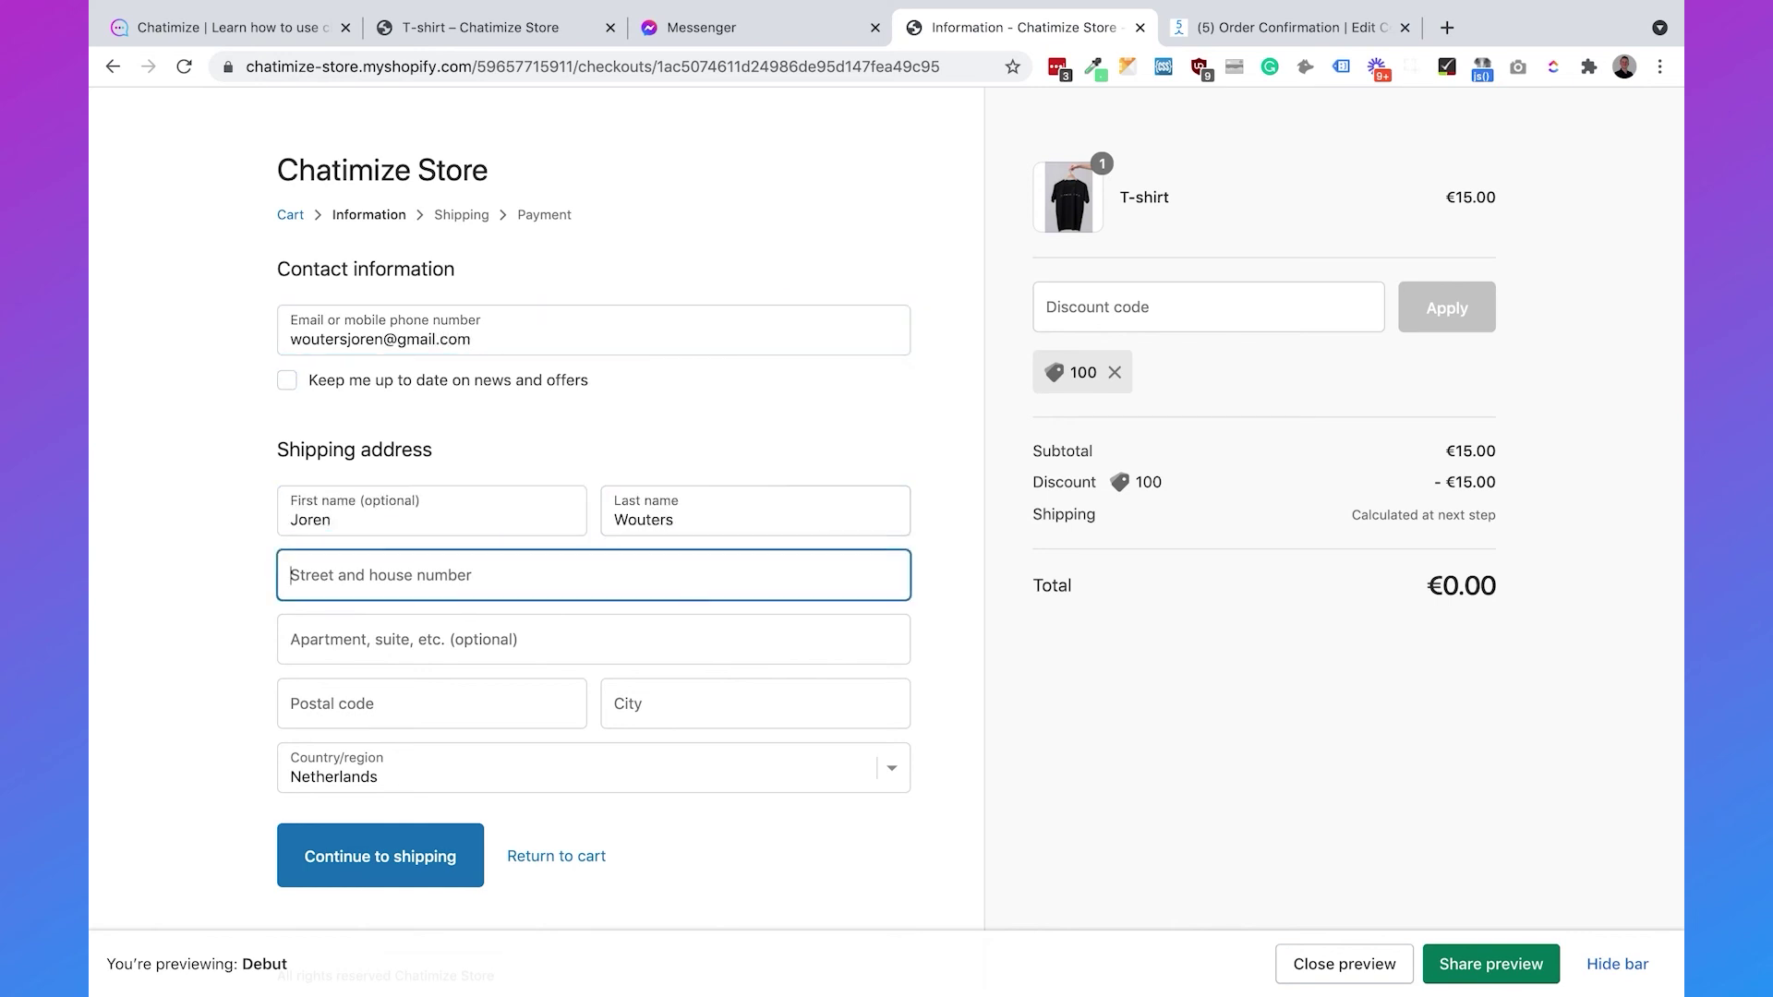
pyautogui.press('Tab')
pyautogui.write('3526VD')
pyautogui.press('Tab')
pyautogui.write('Utrecht')
# - Continue through shipping and payment and place the €0.00 order
pyautogui.click(396, 915)
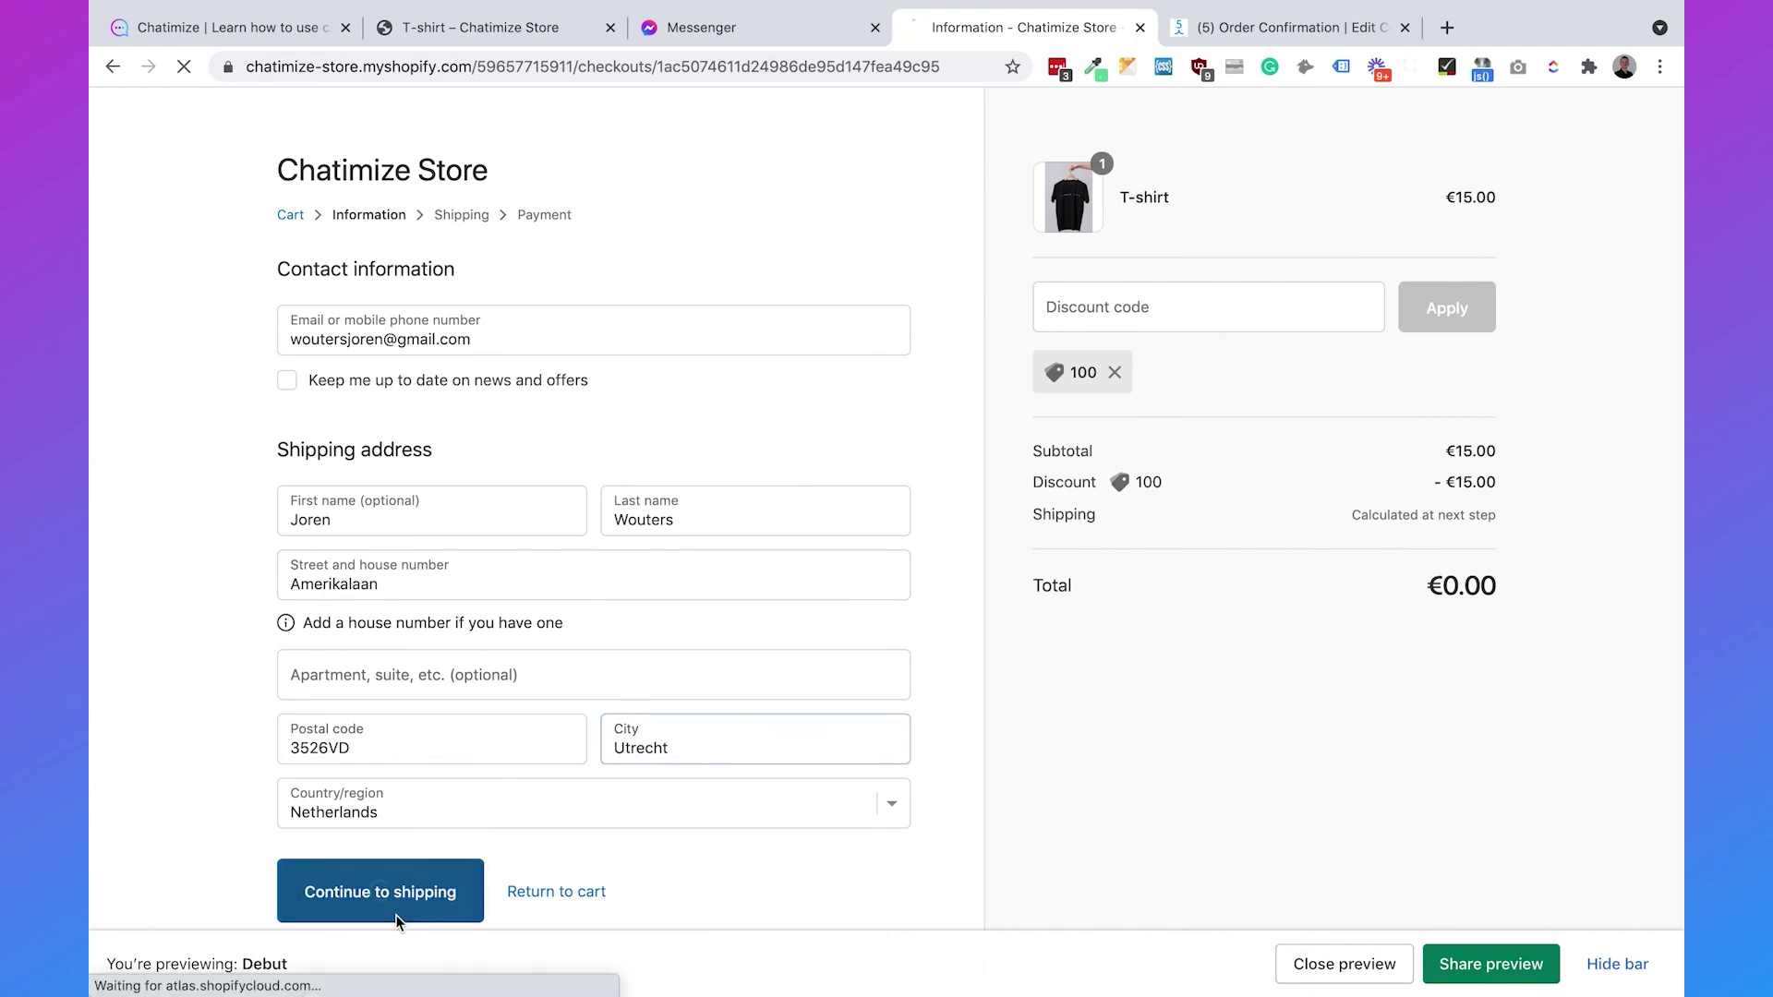
pyautogui.click(384, 583)
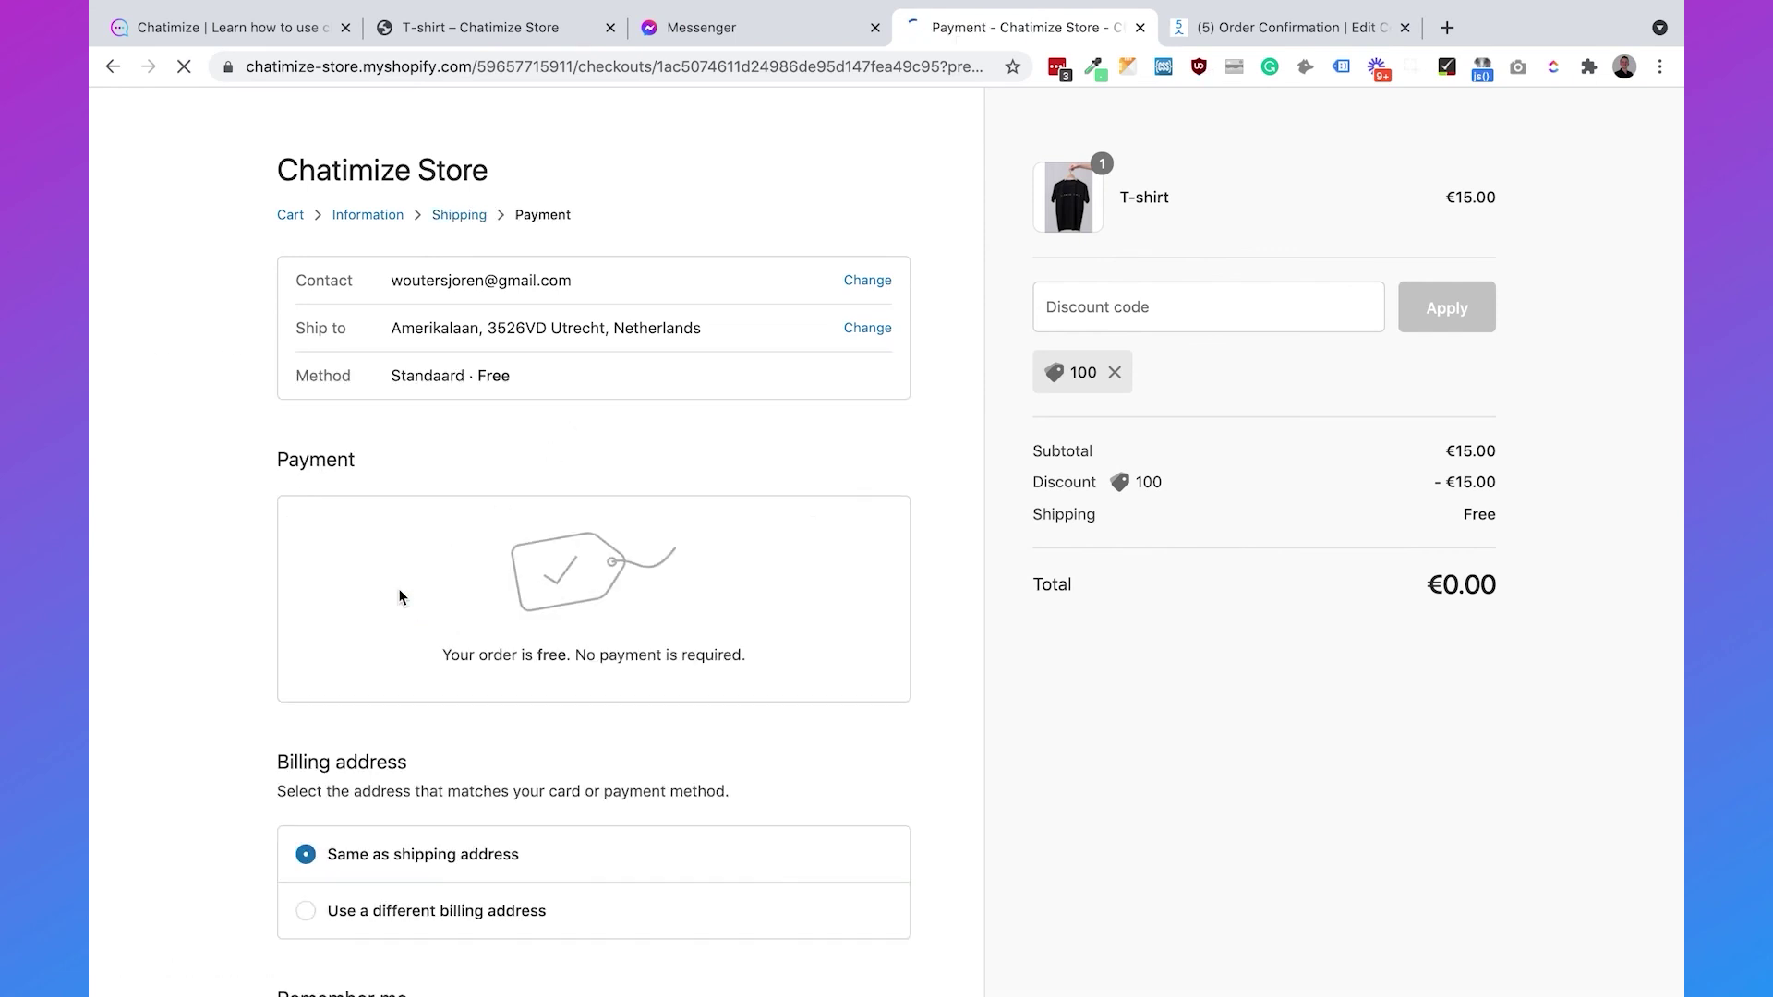
pyautogui.scroll(-3, 399, 595)
pyautogui.click(323, 864)
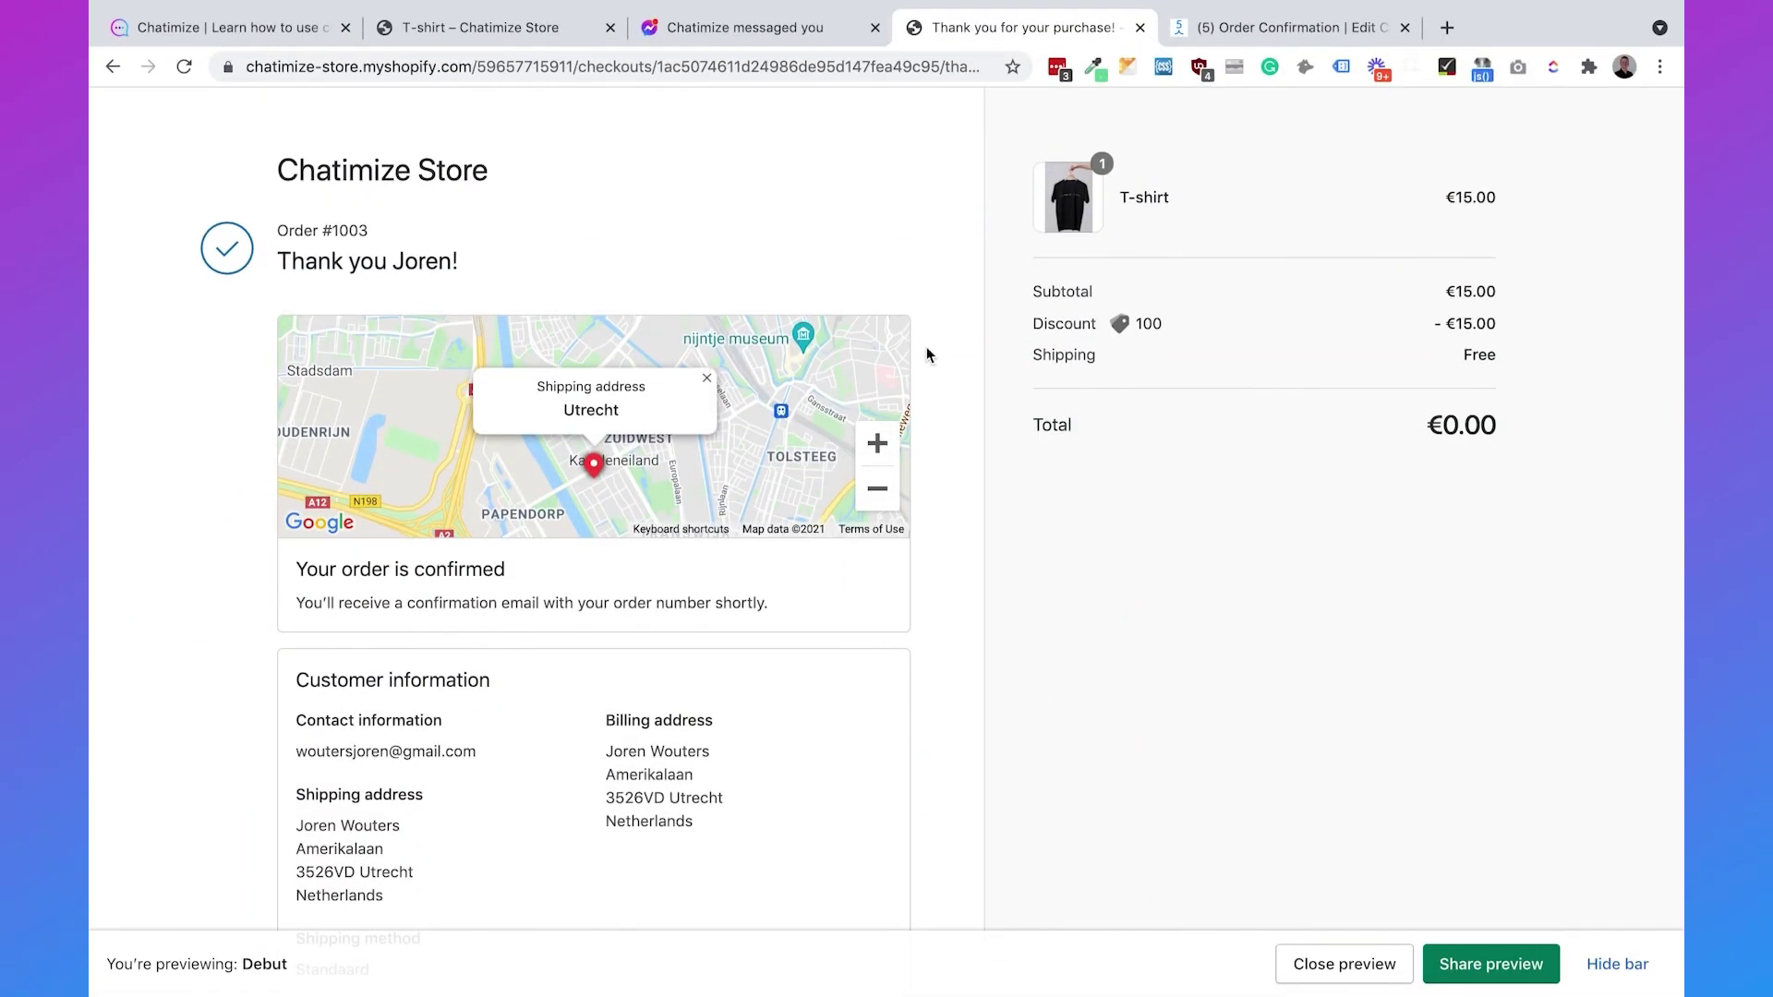
# - Open the order status page from the Messenger order confirmation, then return to the chat
pyautogui.click(739, 35)
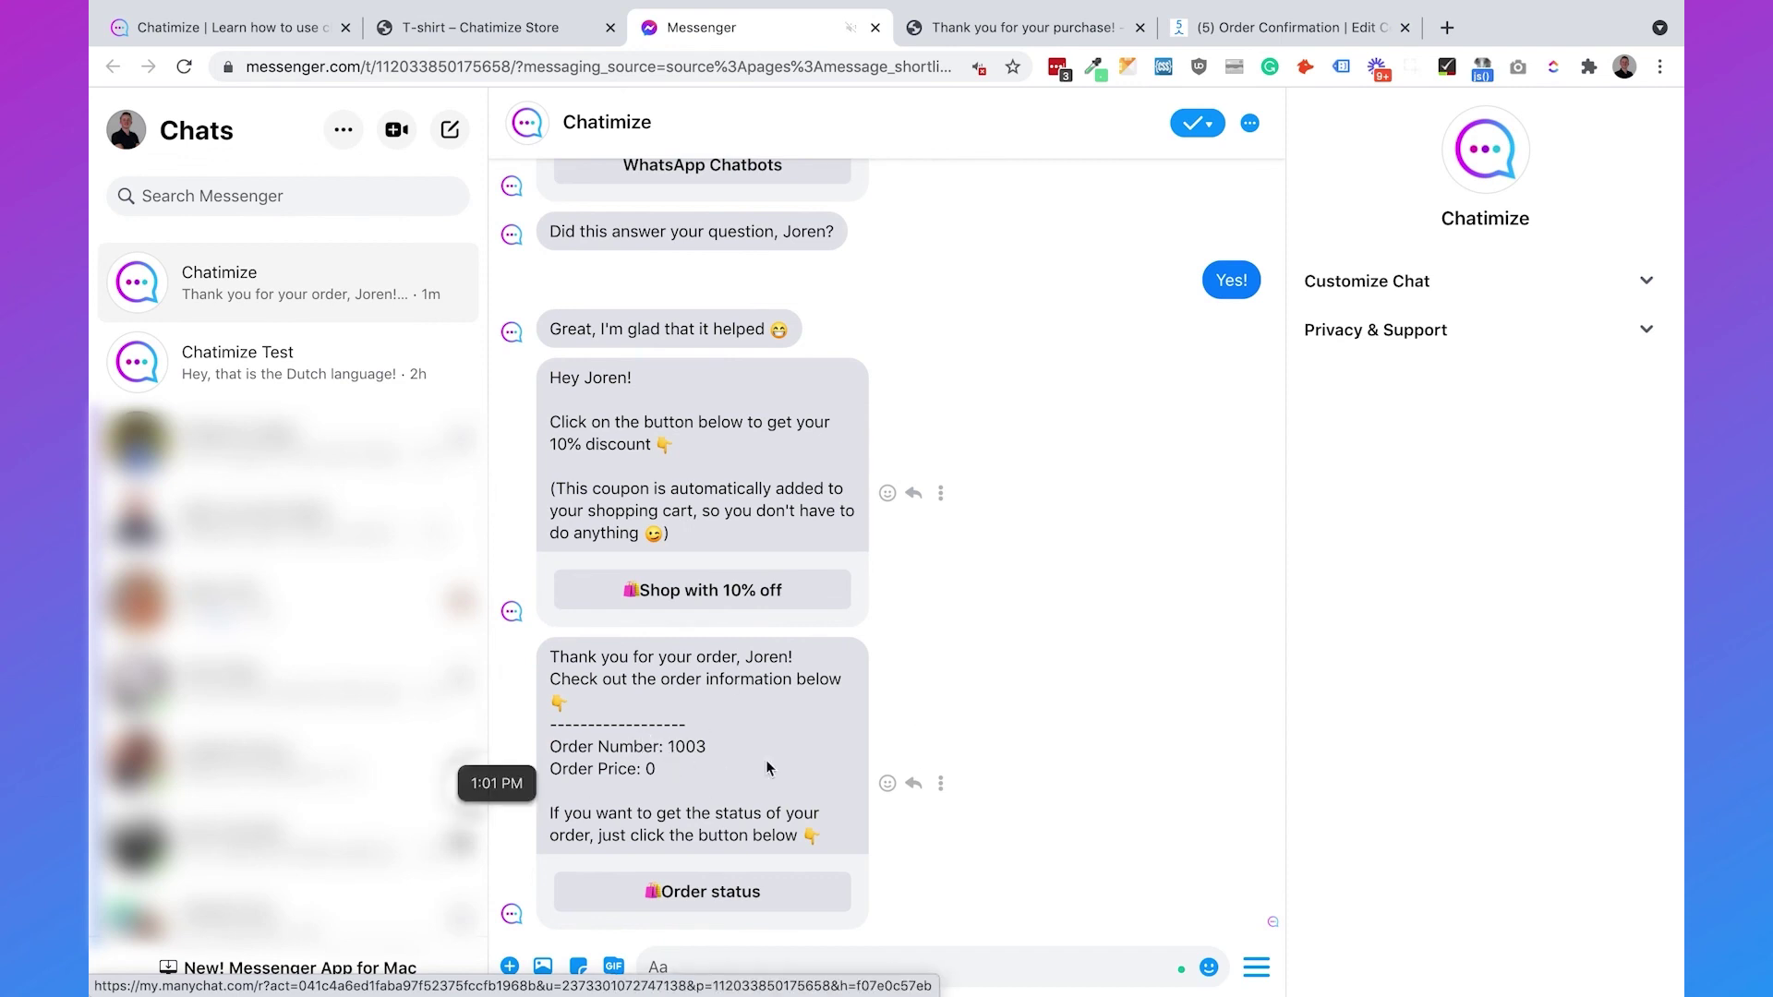
pyautogui.click(712, 907)
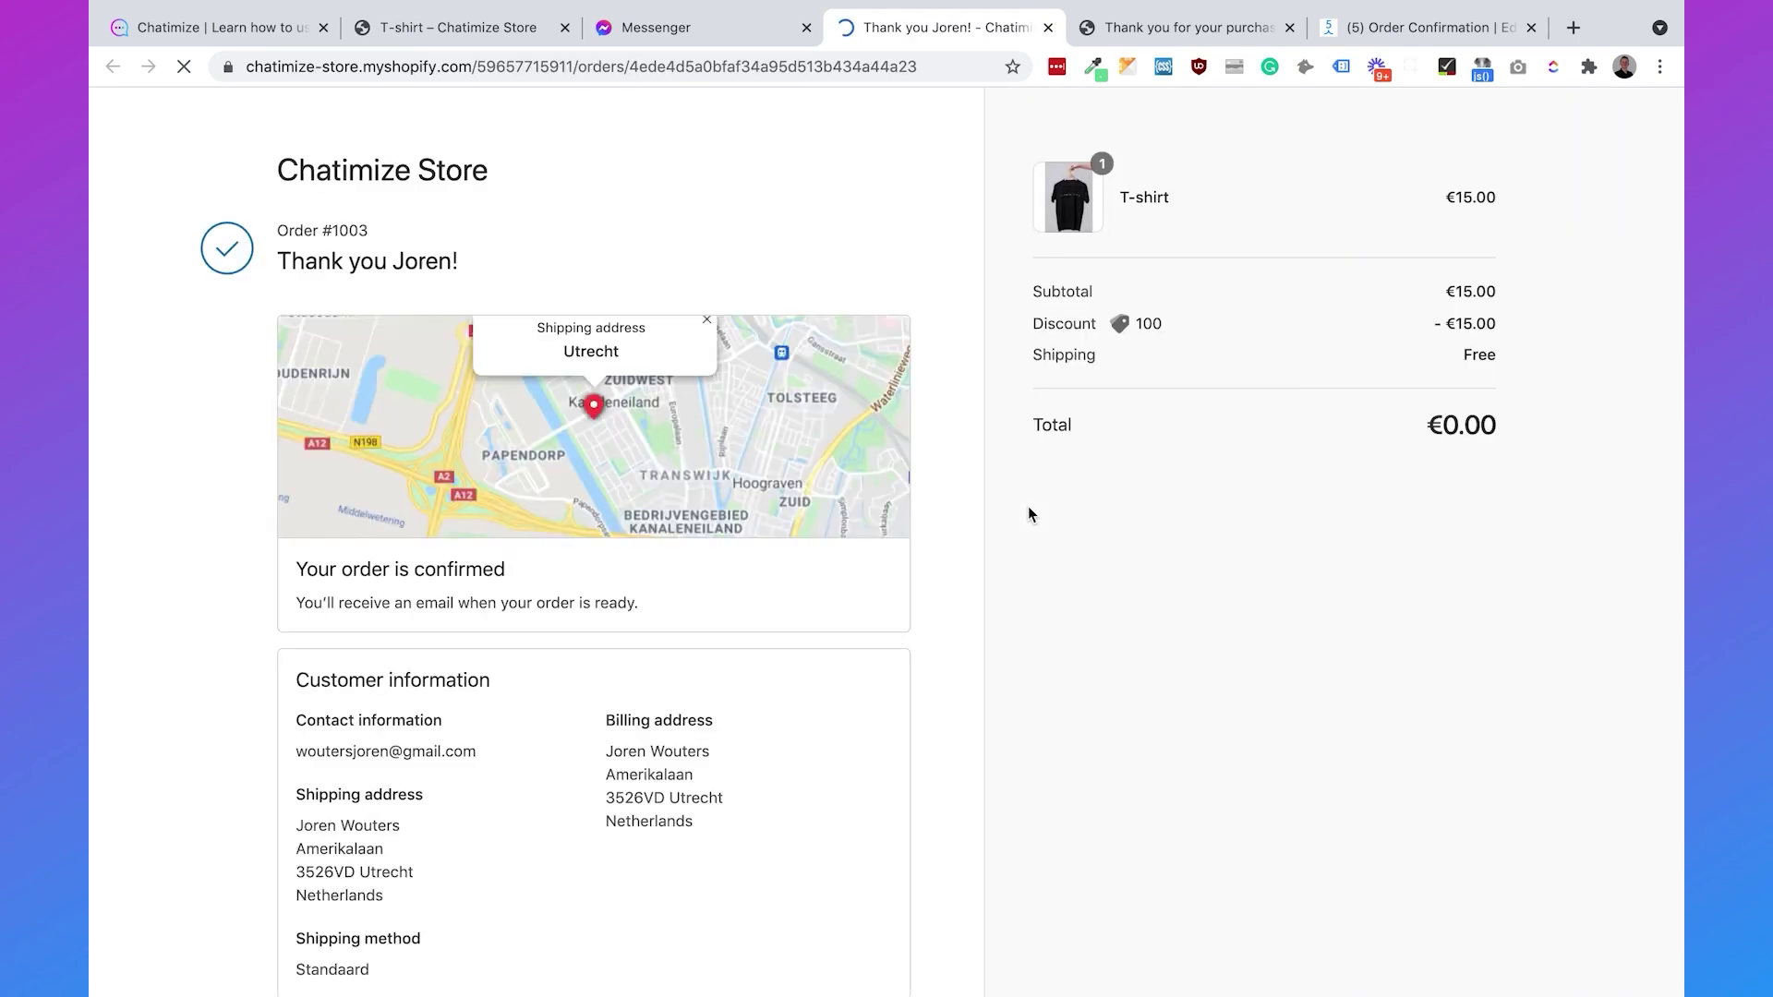
pyautogui.click(694, 35)
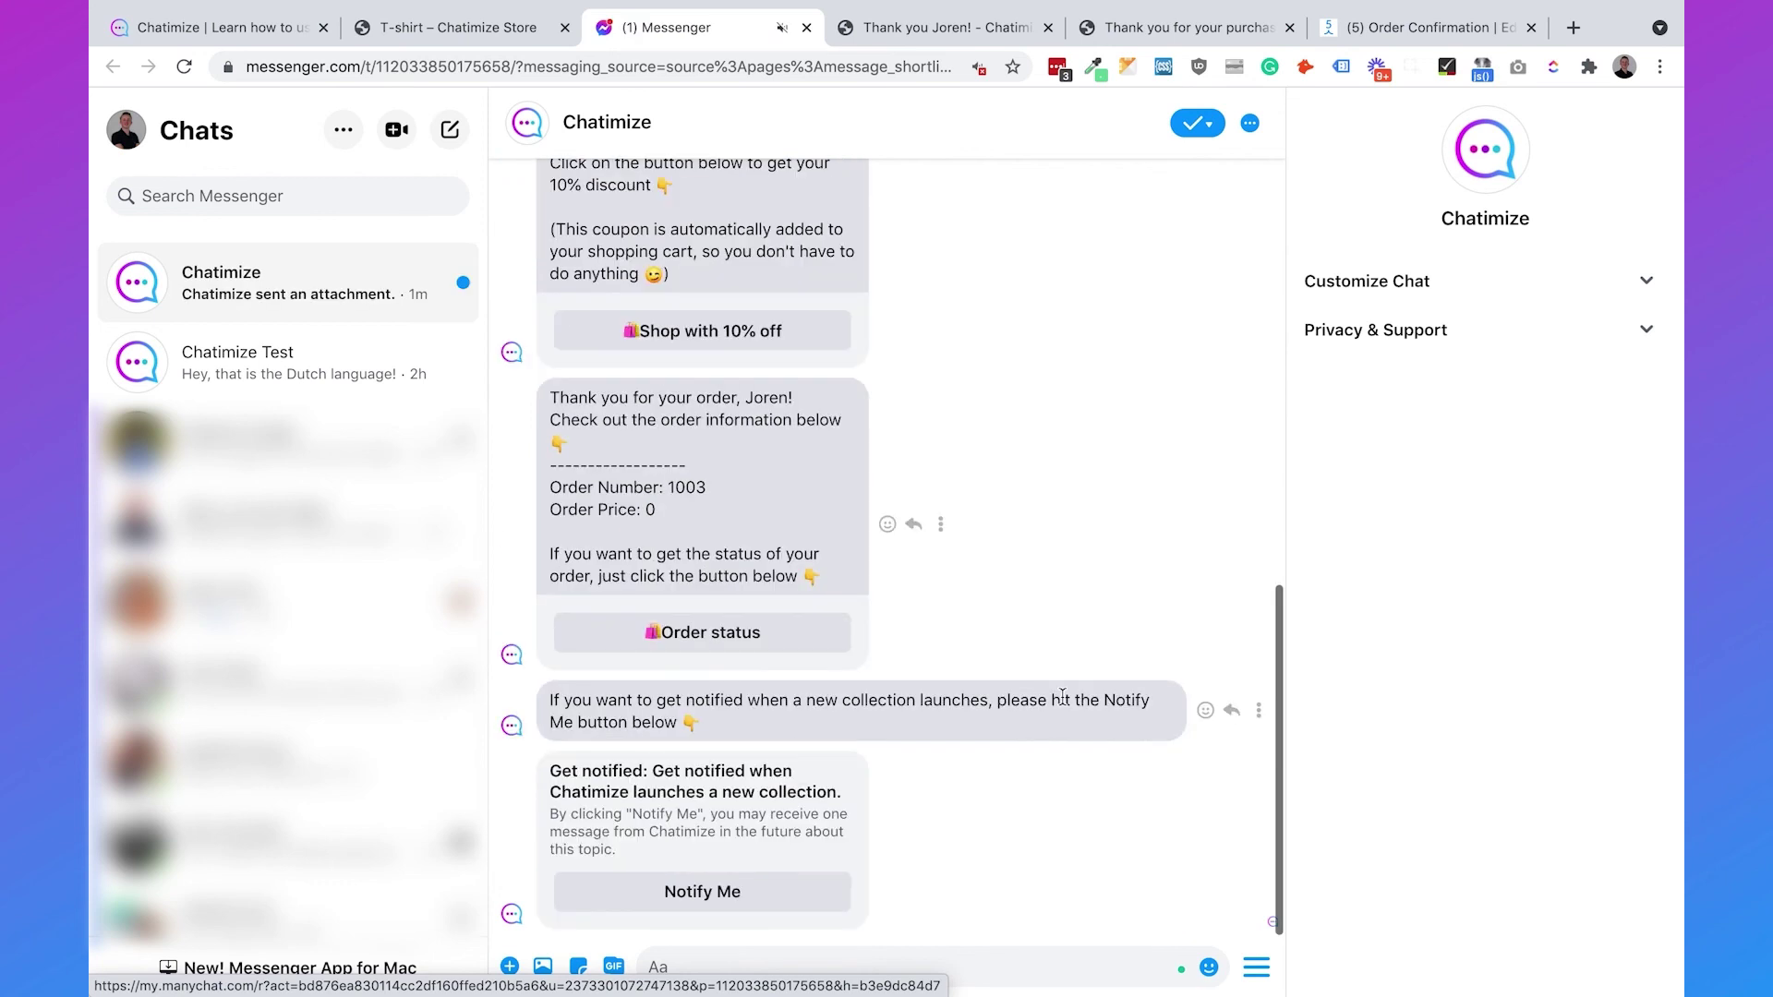
# - Subscribe to new collection notifications with the Notify Me button
pyautogui.moveTo(551, 397); pyautogui.dragTo(772, 519)
pyautogui.click(773, 518)
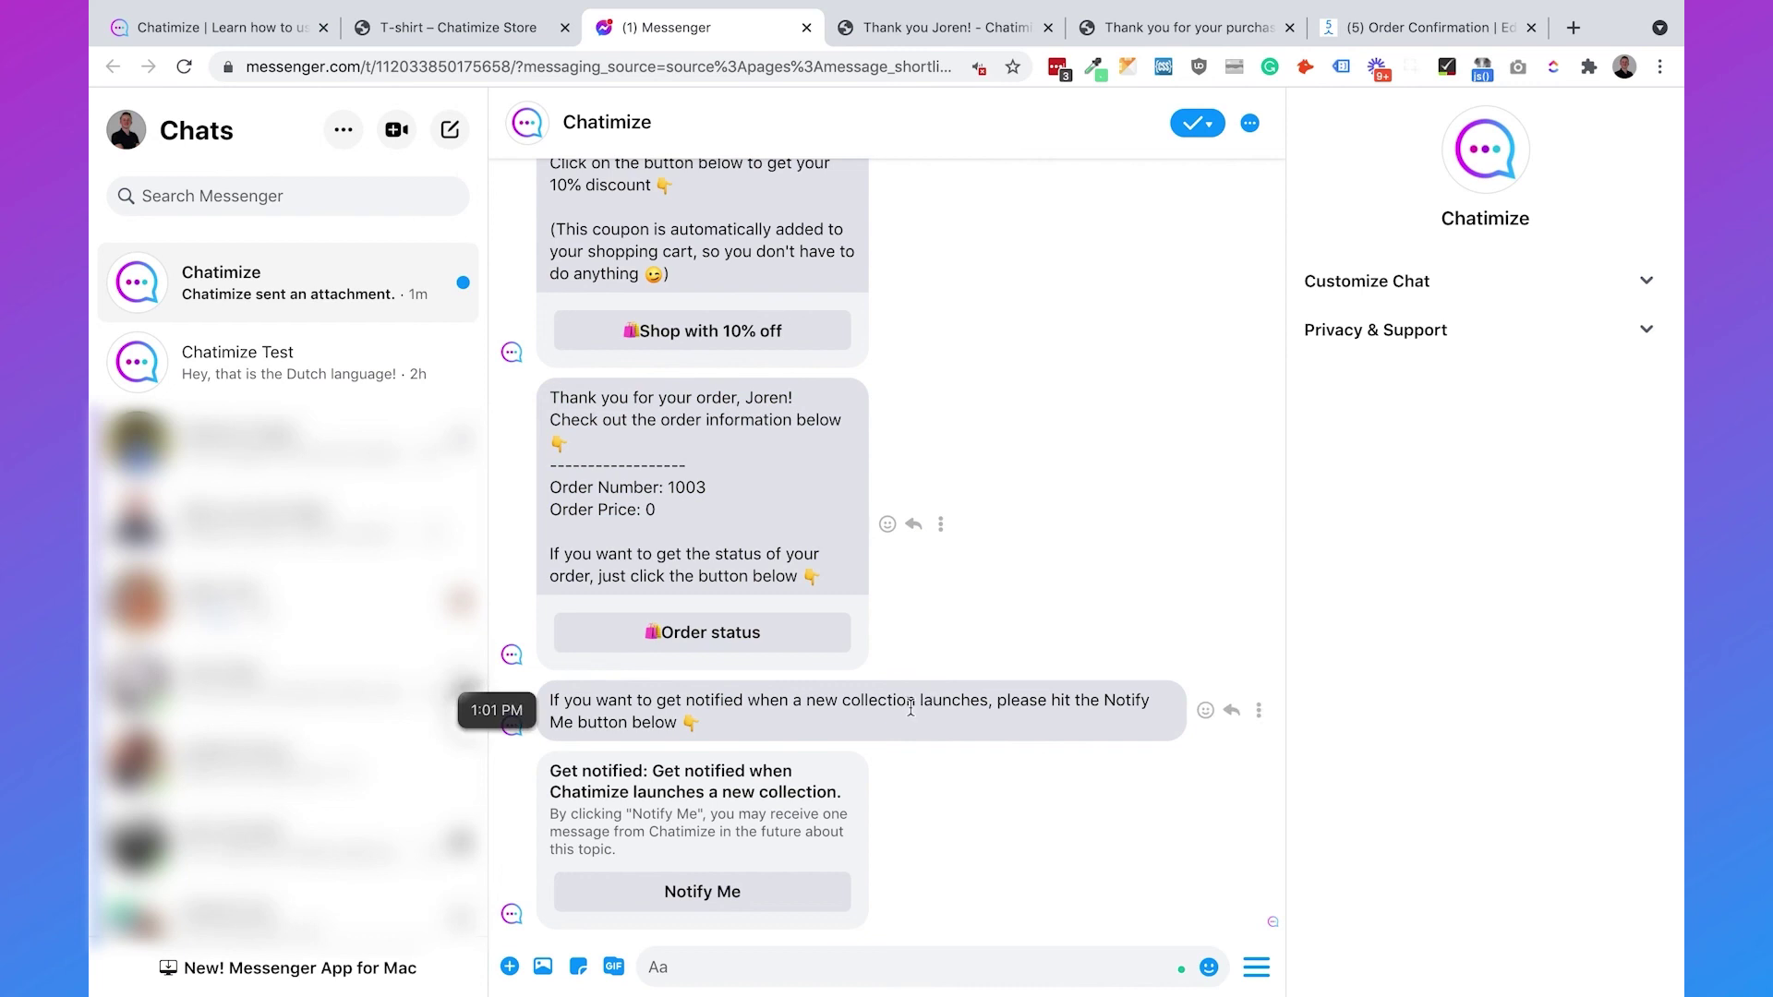
pyautogui.click(761, 891)
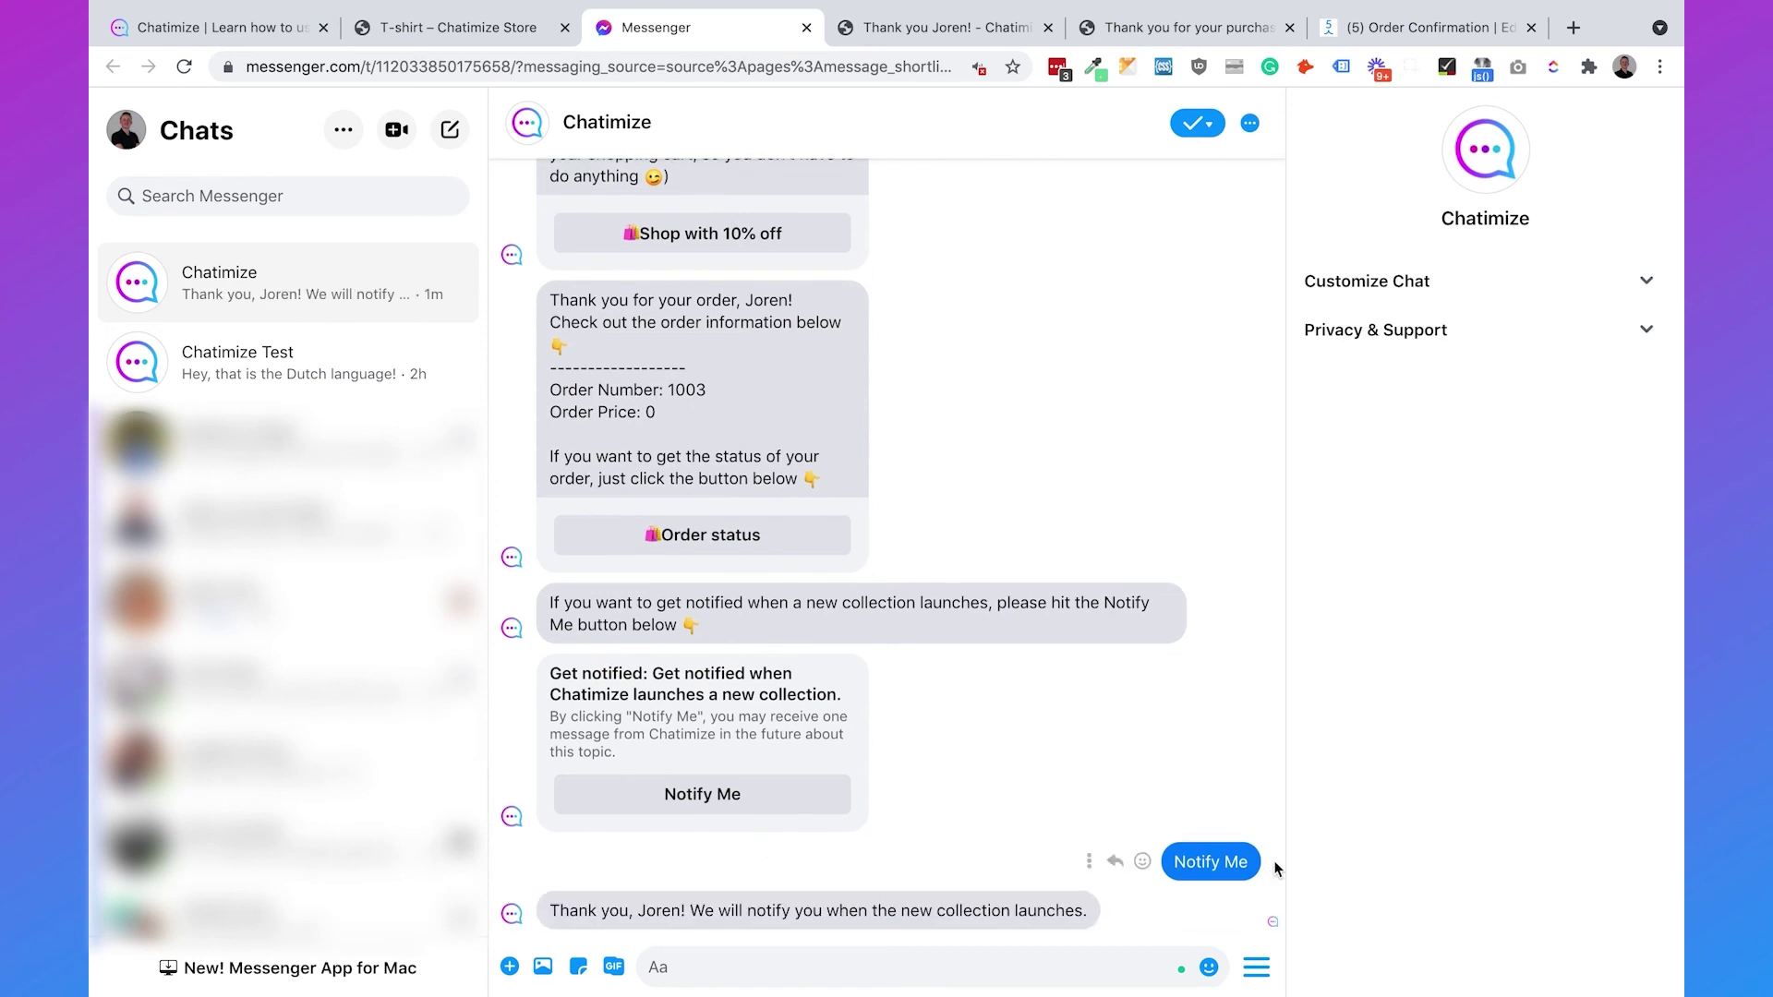